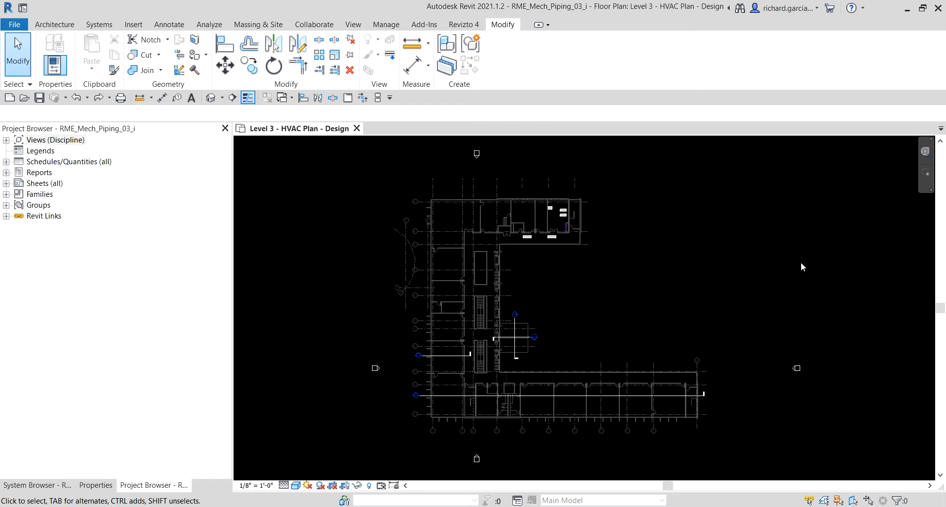
Select every element in the Level 3 HVAC floor plan with one window around the whole building.
scroll(789, 255, down, 3)
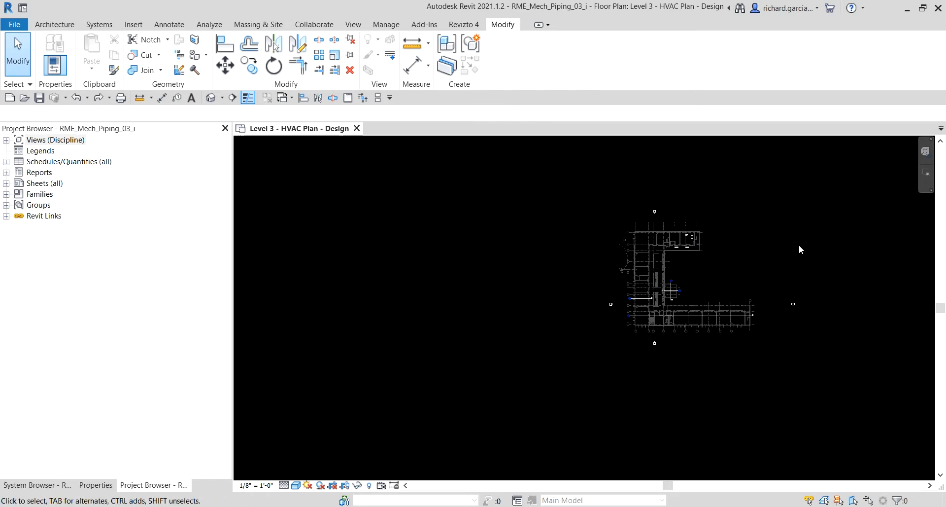
drag(871, 167, 551, 400)
drag(466, 419, 459, 418)
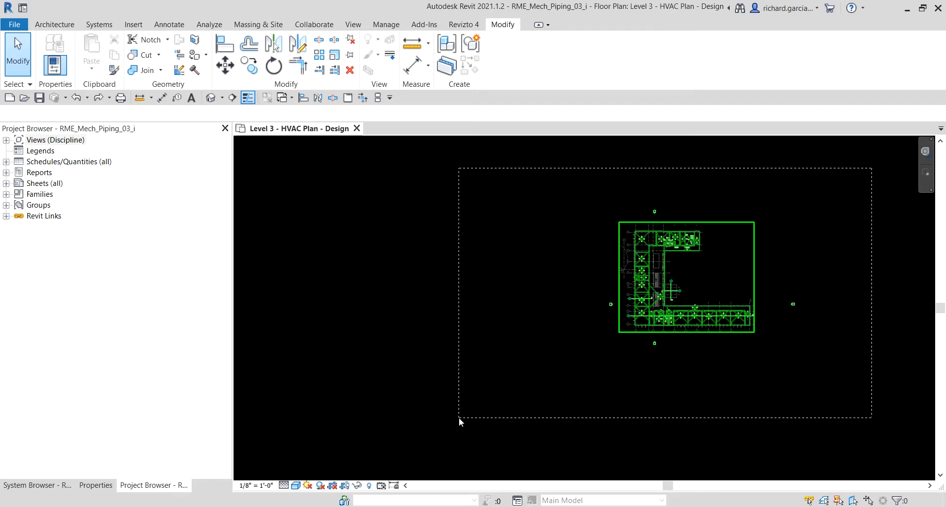
drag(459, 417, 460, 416)
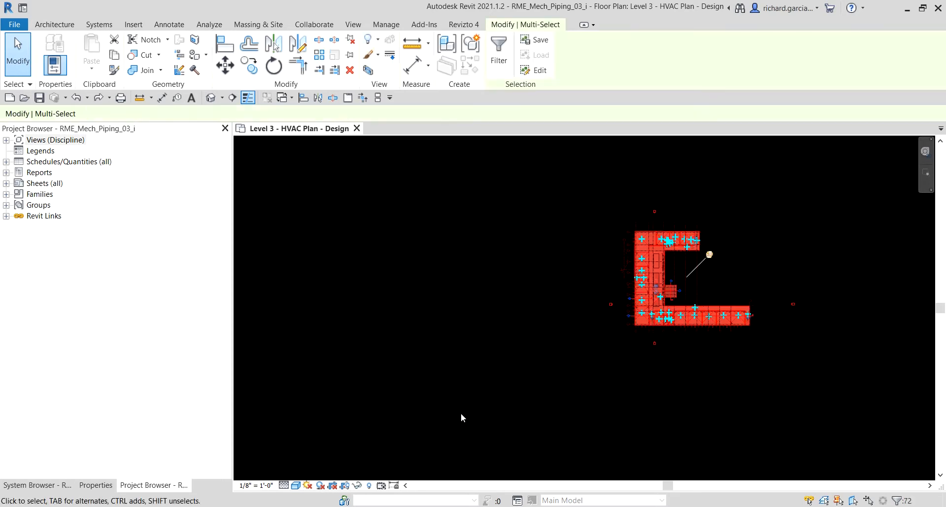
middle_drag(731, 390, 578, 393)
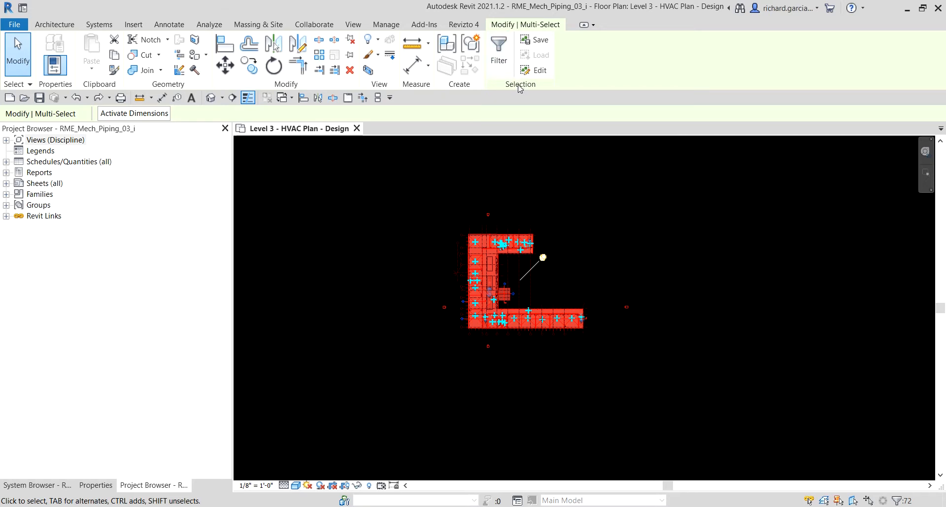
Filter the selection down to the Mechanical Equipment category only.
click(501, 46)
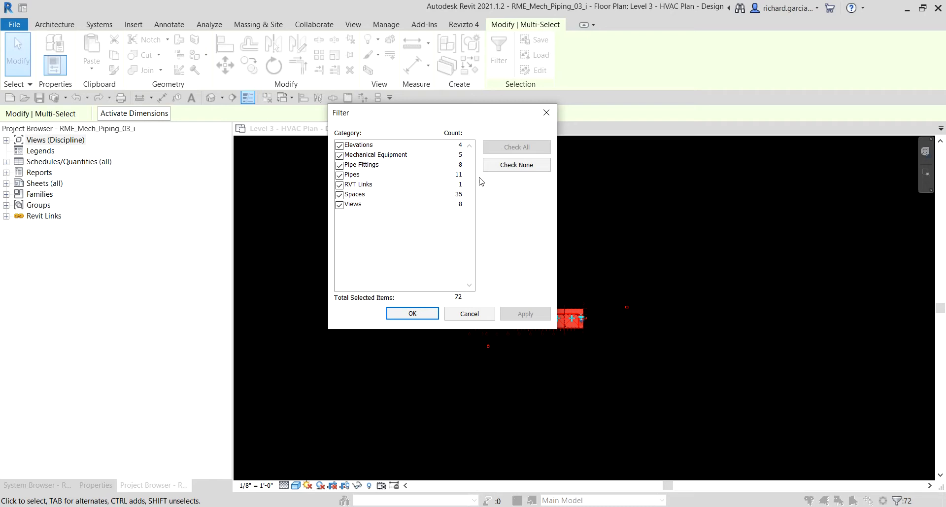
click(507, 168)
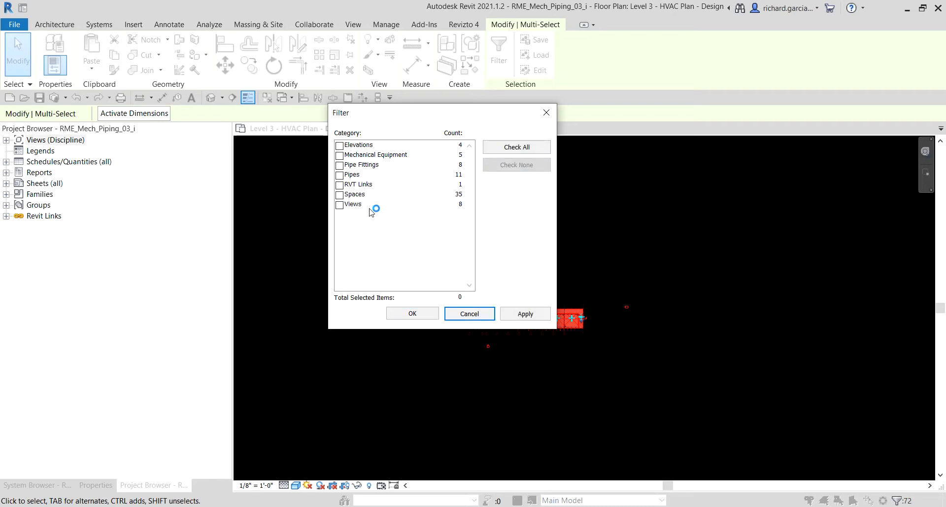
click(339, 155)
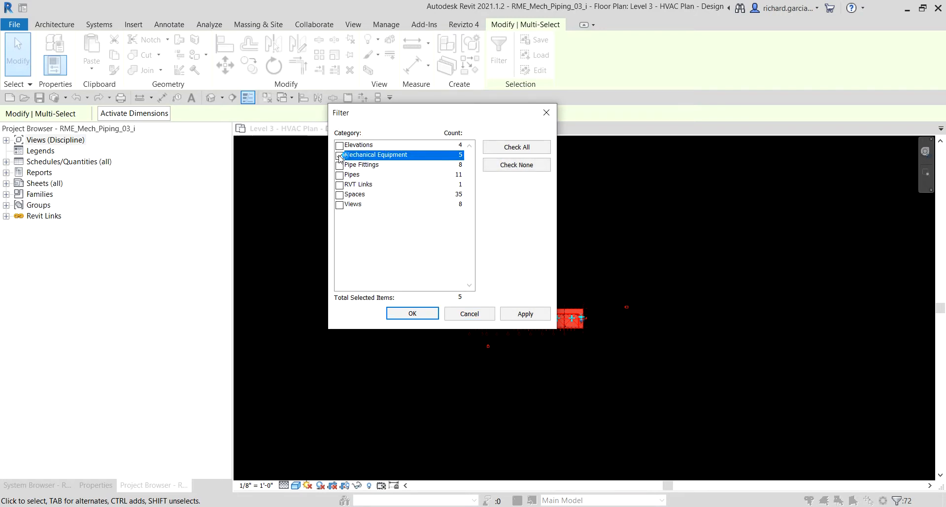
key(ctrl)
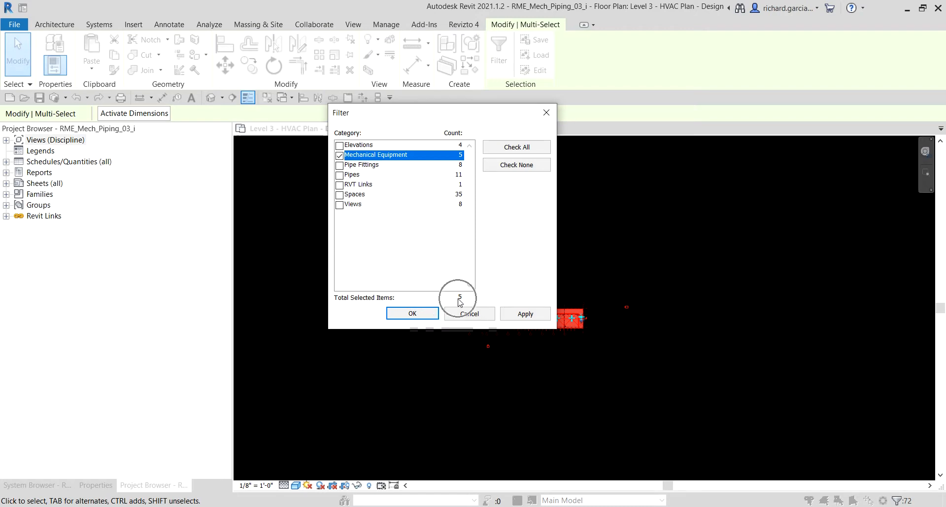
click(413, 313)
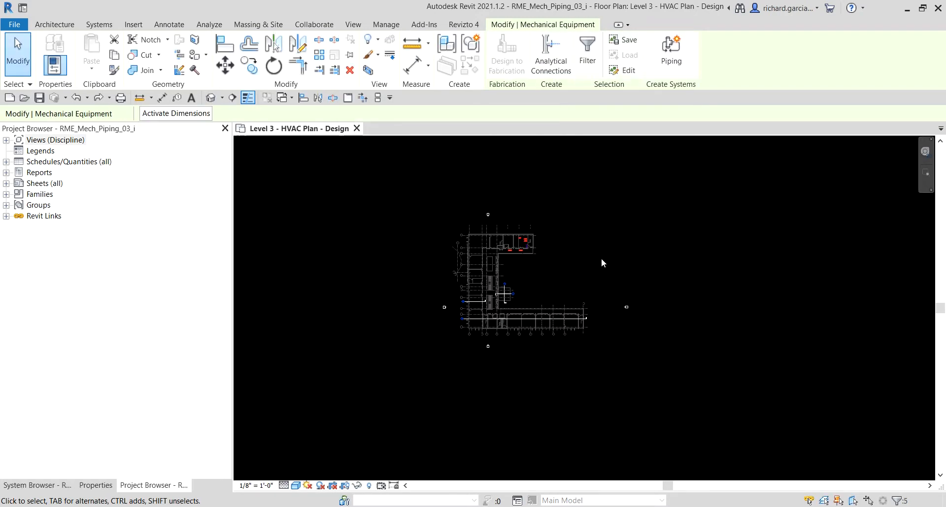
Examine where the selected mechanical equipment sits in the upper wing of the building, and clear the selection.
scroll(524, 250, up, 4)
scroll(556, 261, up, 3)
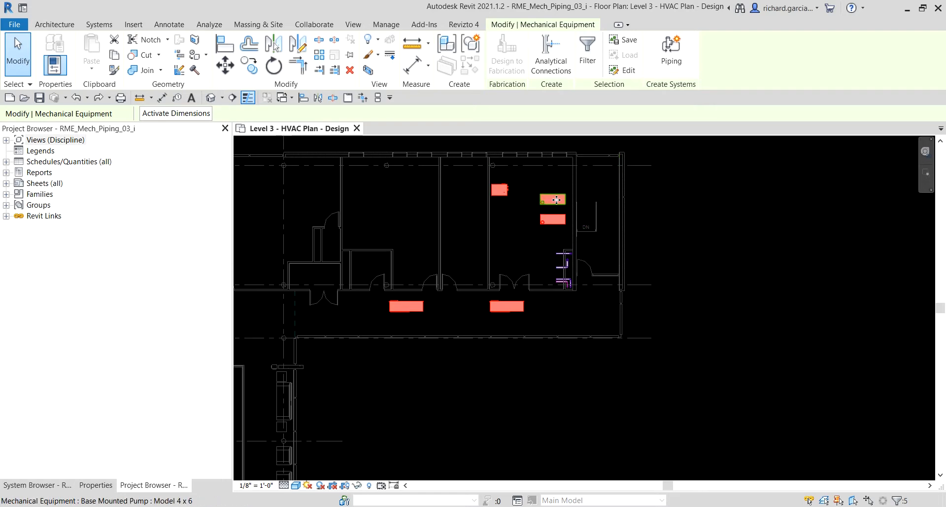
scroll(700, 232, down, 2)
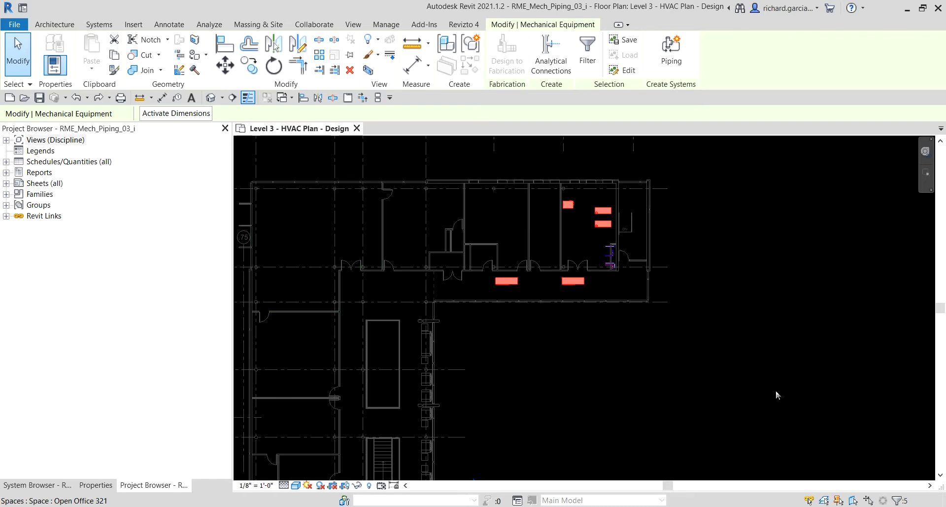
click(768, 352)
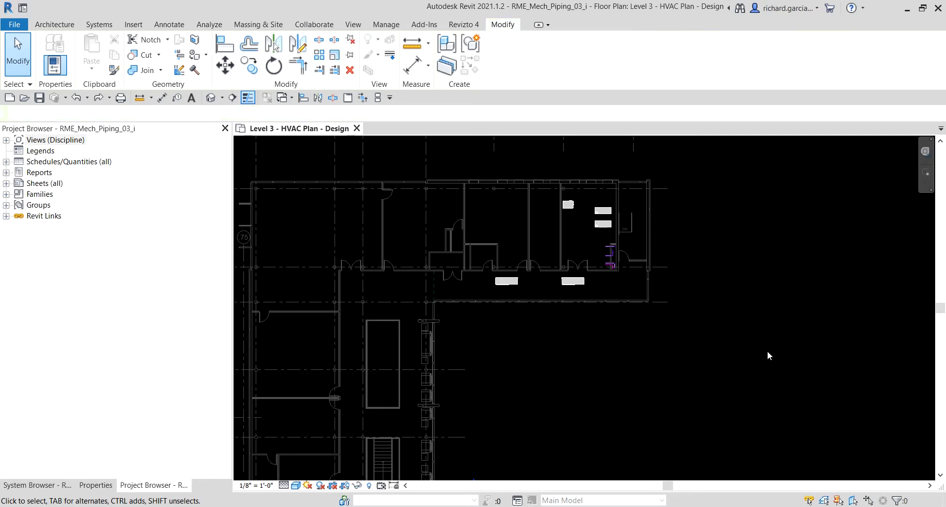
Select the western 6 Ton heat pump in the corridor and check its system name in its properties.
scroll(729, 319, up, 2)
middle_drag(707, 258, 771, 328)
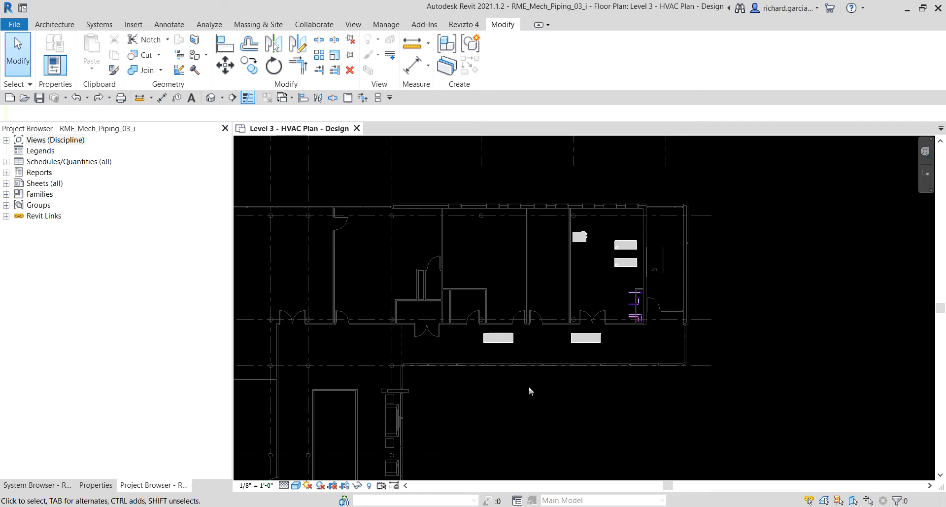
scroll(525, 344, up, 3)
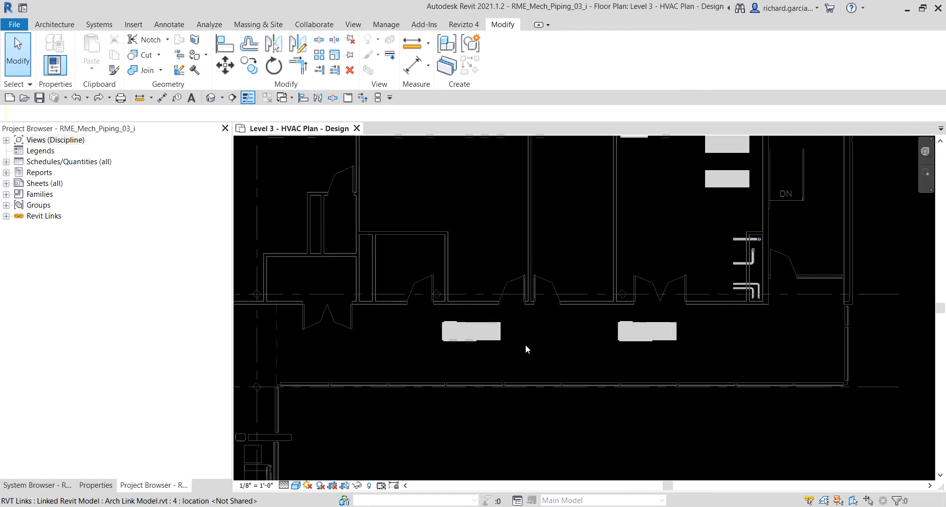
click(480, 341)
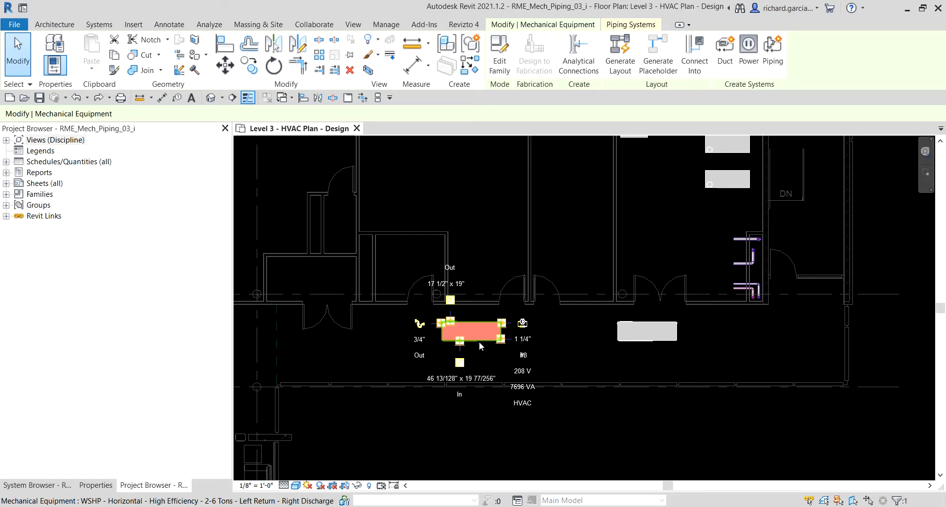
click(479, 342)
click(99, 485)
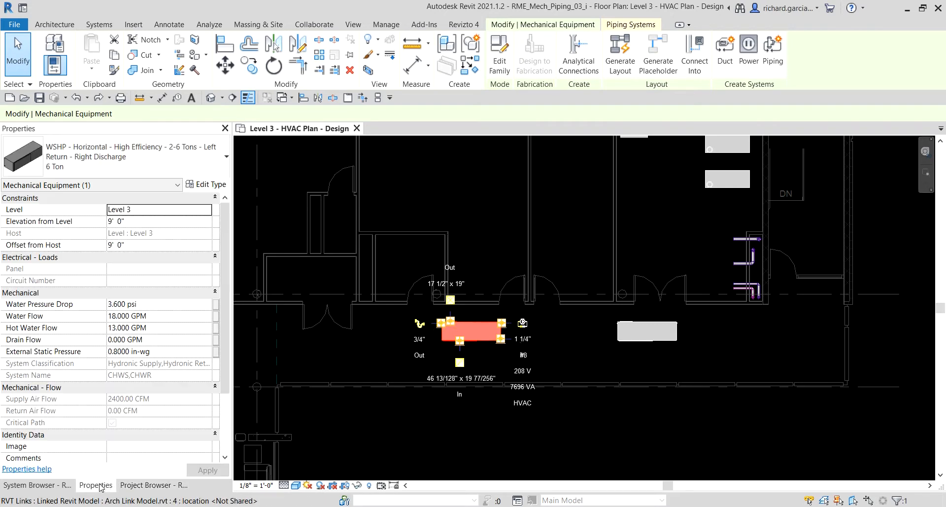
click(23, 380)
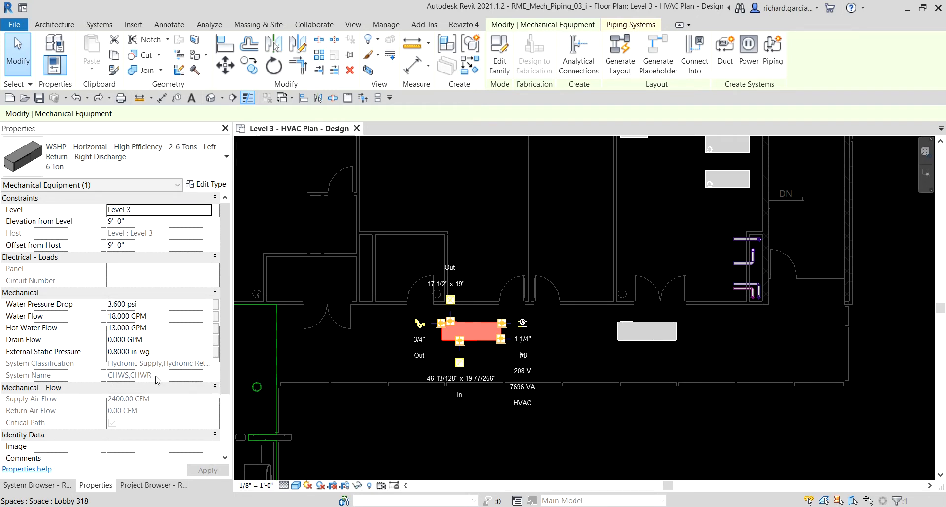
click(120, 379)
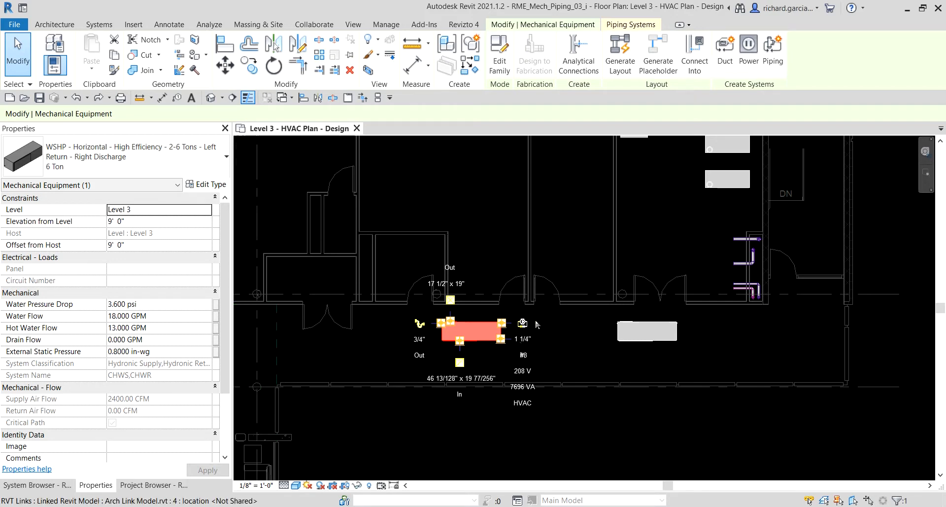
key(ctrl)
key(ctrl)
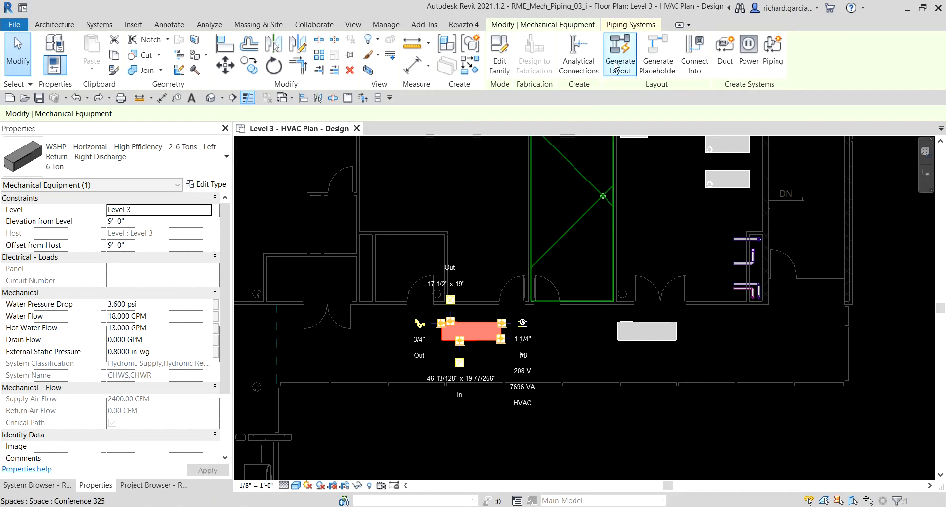
key(ctrl)
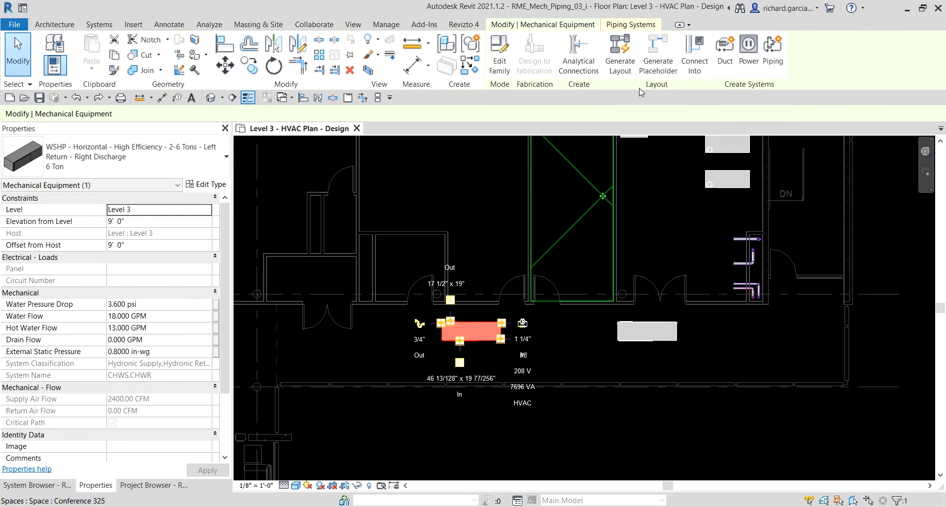
key(ctrl)
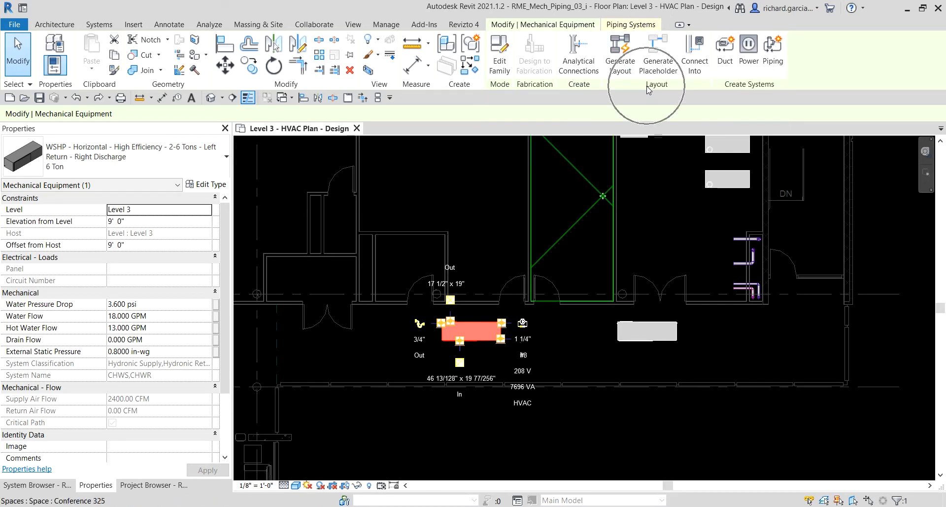
click(629, 60)
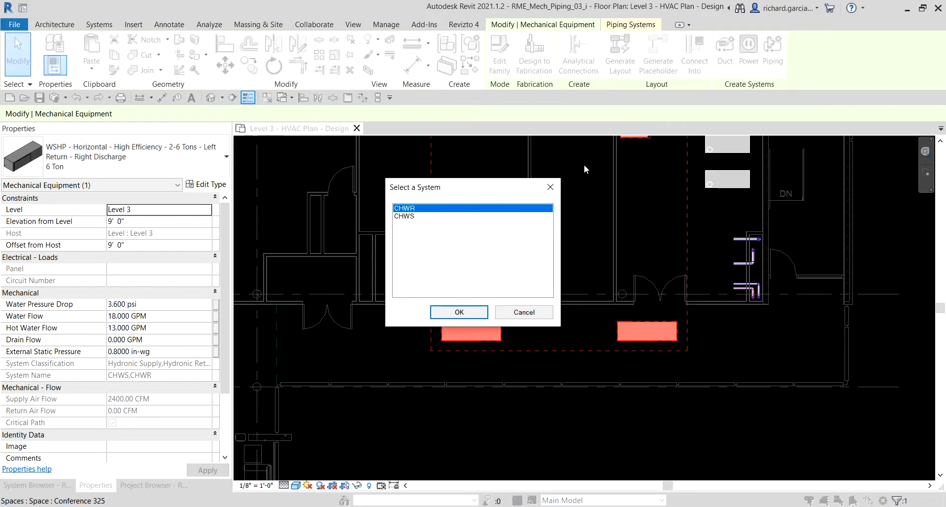
click(412, 209)
click(467, 314)
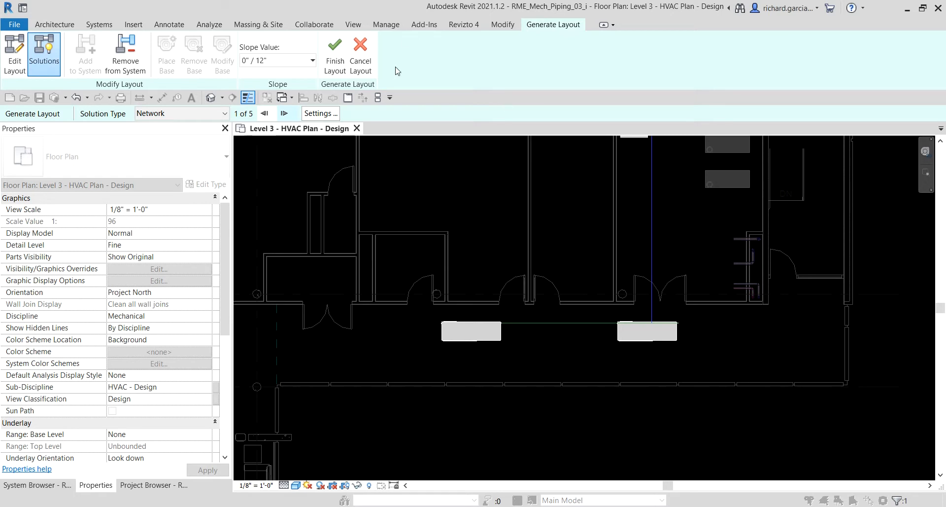
click(365, 51)
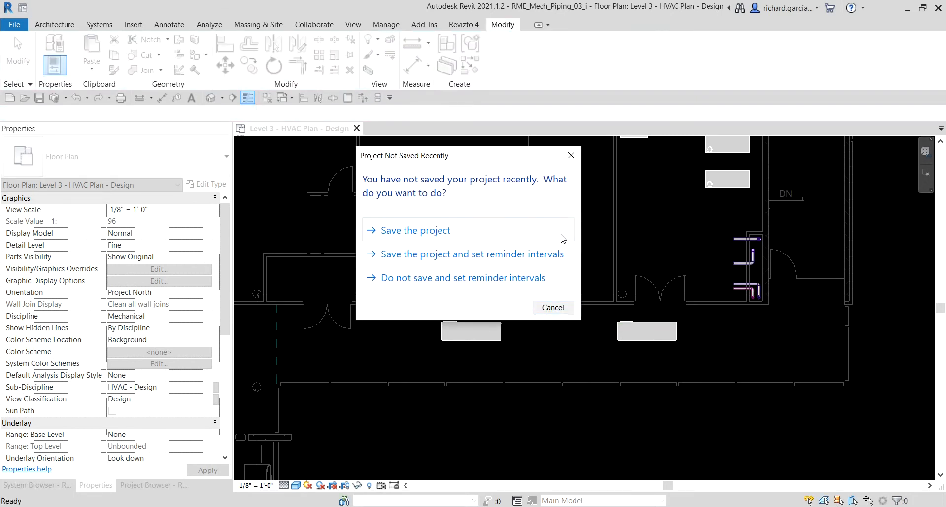
click(552, 308)
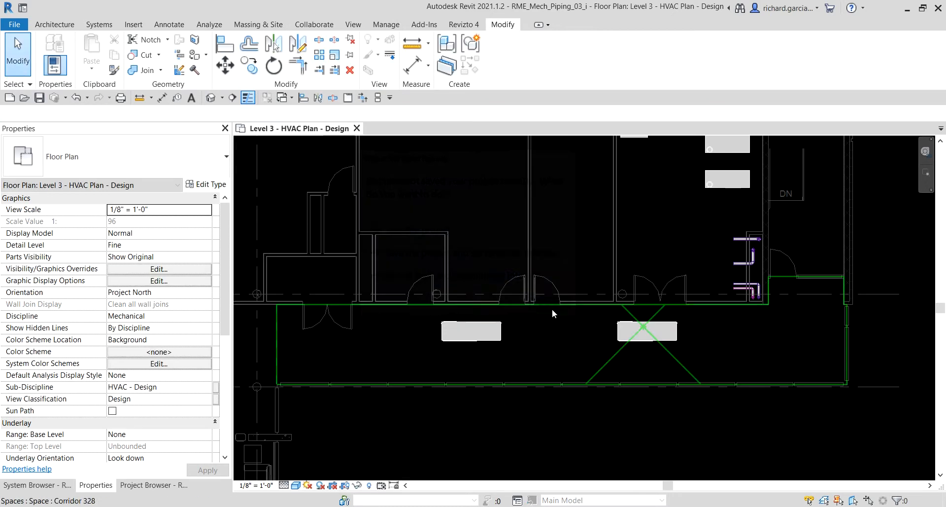
Start Generate Layout from the western corridor heat pump for the CHWR system.
click(491, 323)
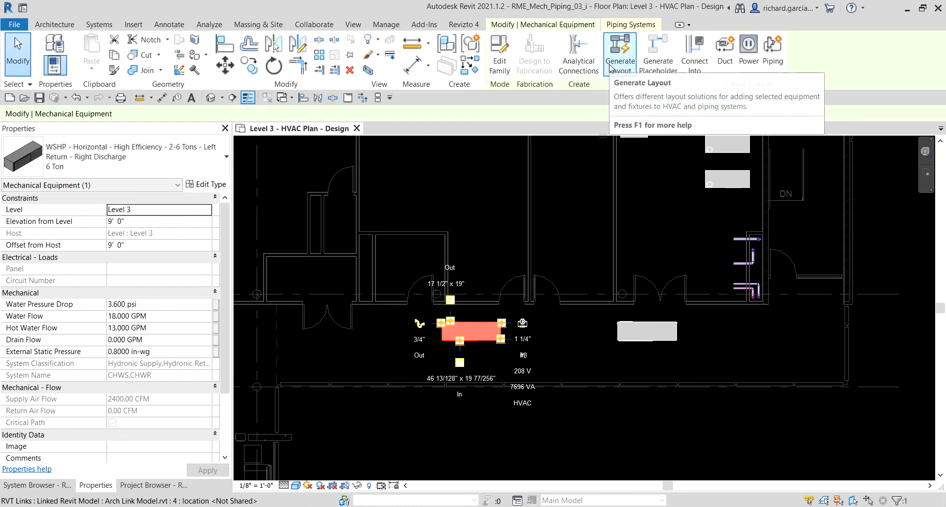
click(620, 54)
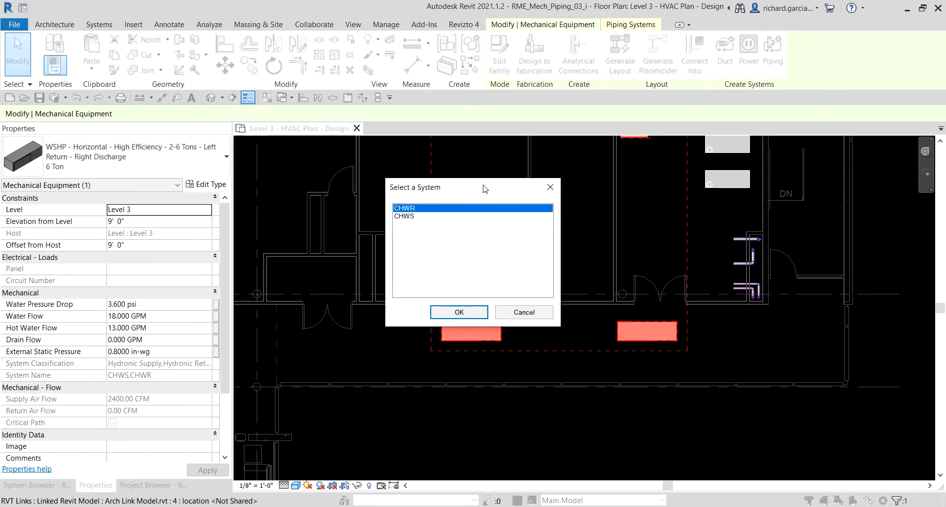
drag(484, 187, 466, 124)
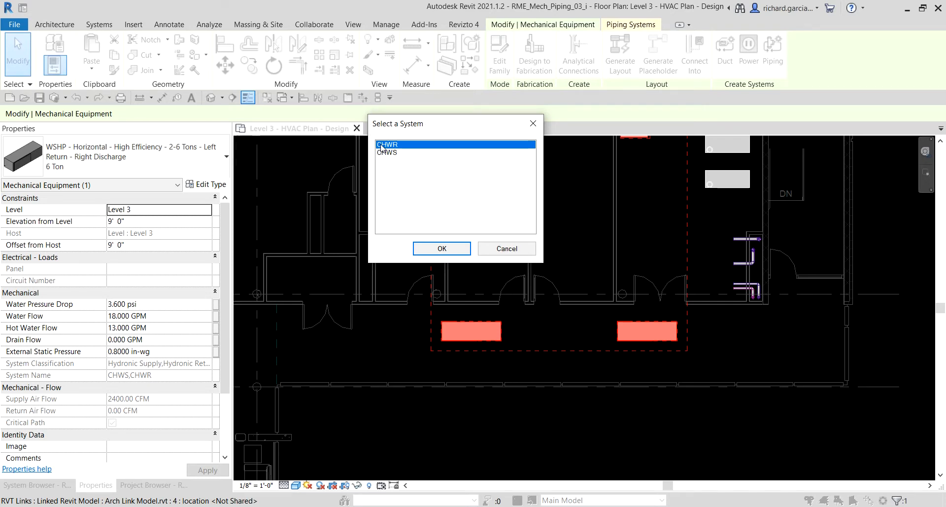
key(ctrl)
key(ctrl)
key(ctrl)
click(450, 248)
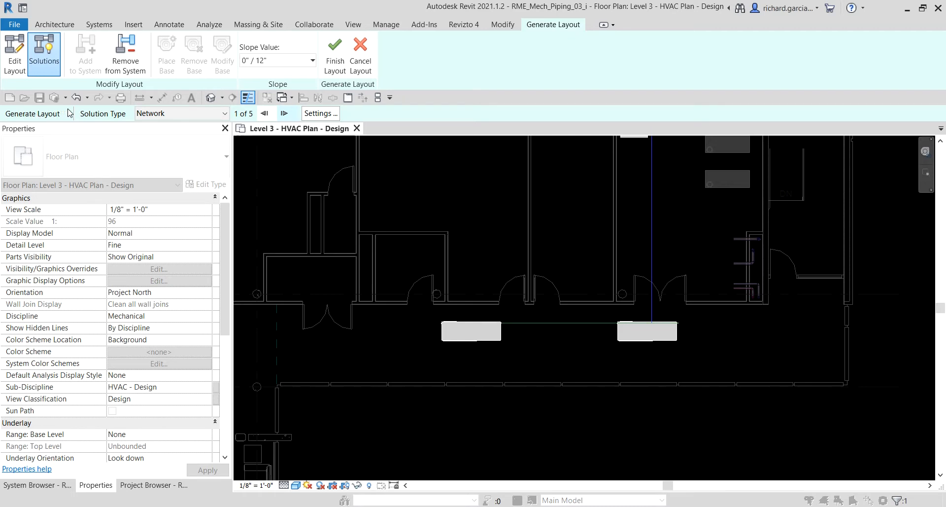
Inspect the proposed pipe routing between the equipment and change the layout's solution type to Perimeter.
scroll(612, 238, down, 3)
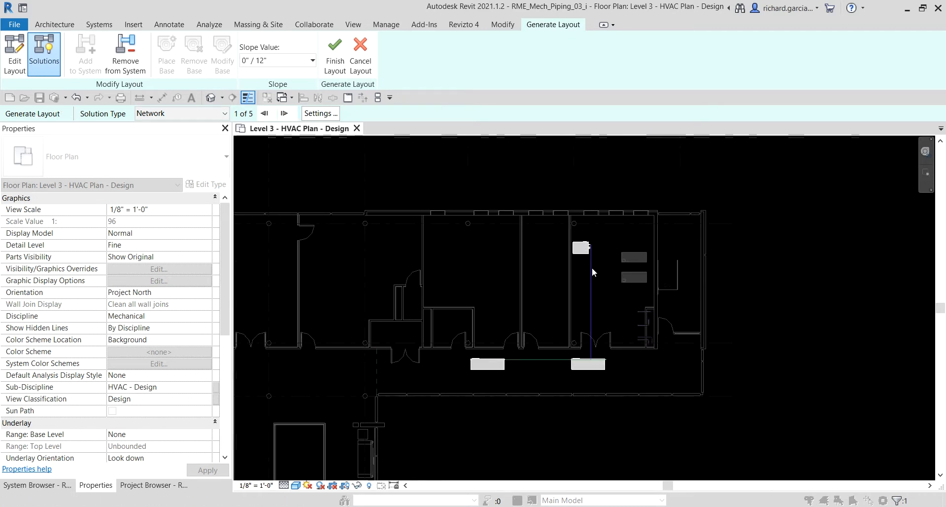
click(533, 359)
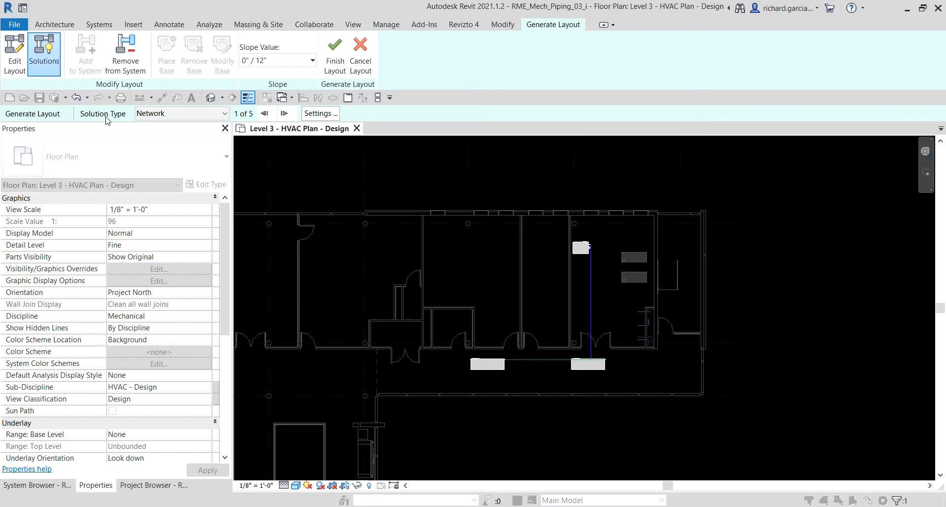
key(ctrl)
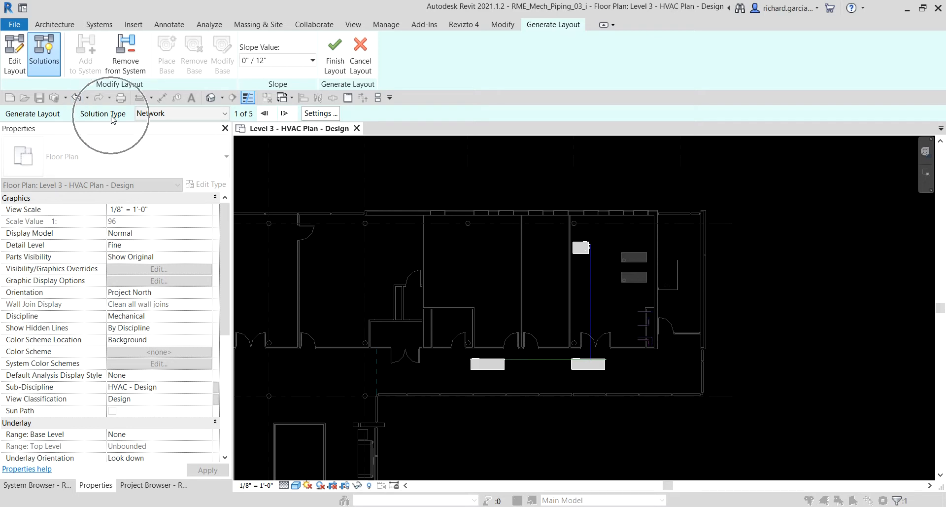
click(173, 114)
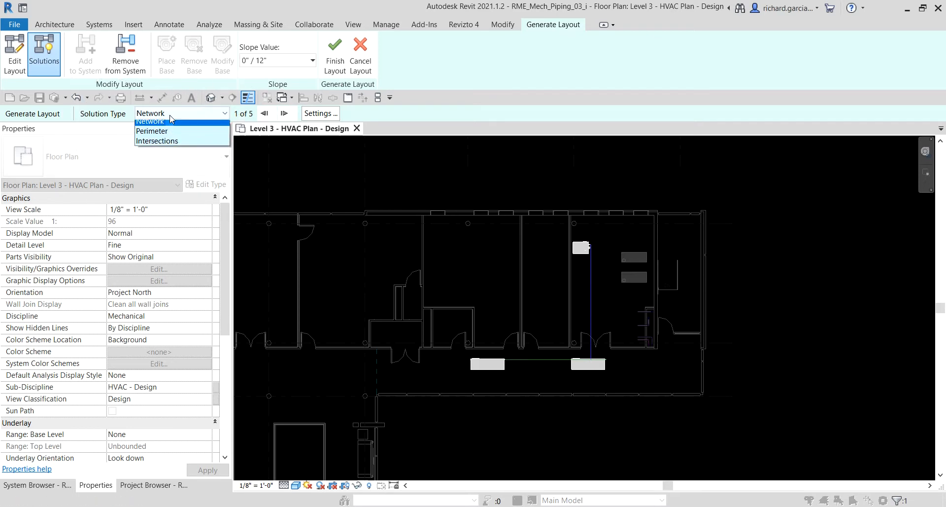
click(172, 131)
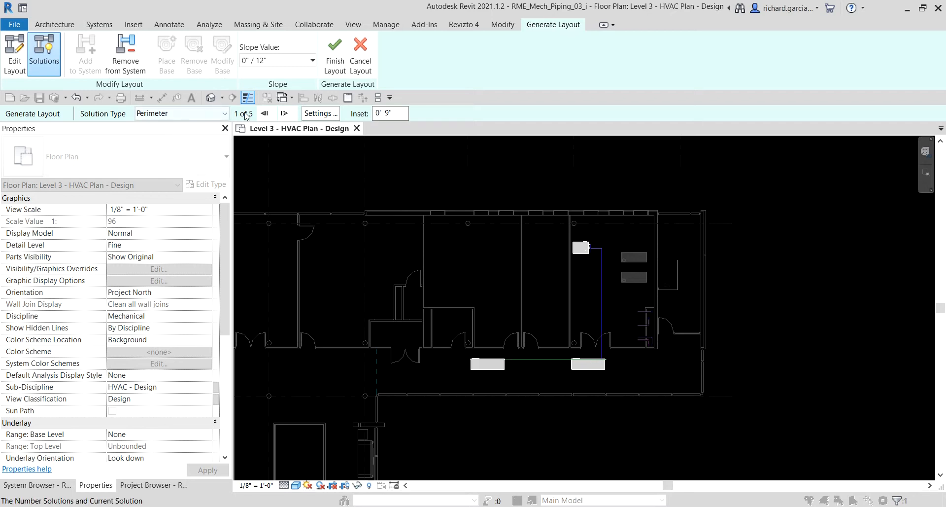
Preview the Intersections solution type for the pipe layout and return the solution type to Perimeter.
key(ctrl)
click(207, 117)
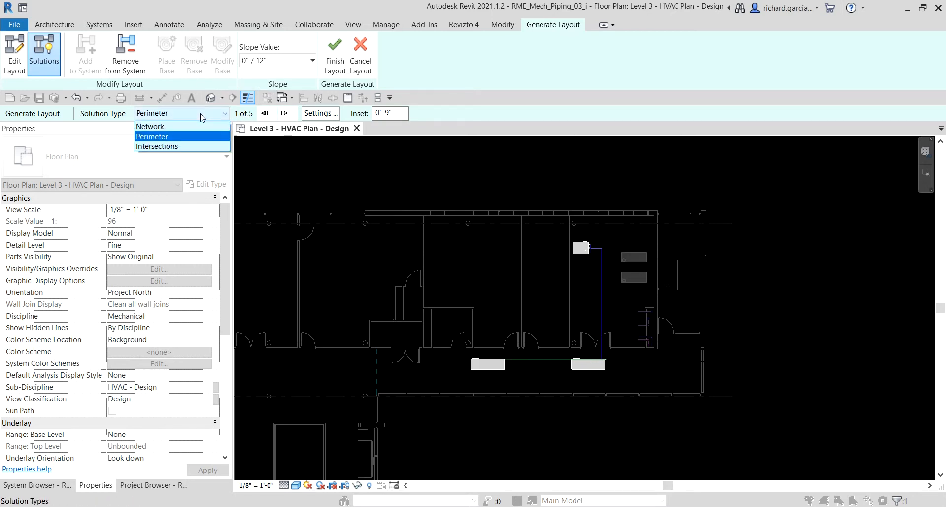
click(151, 144)
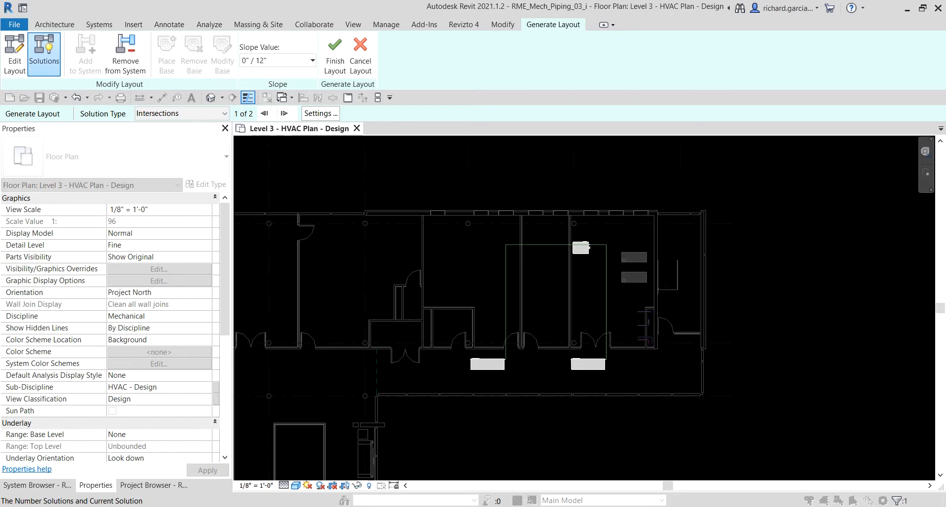
click(223, 114)
click(223, 114)
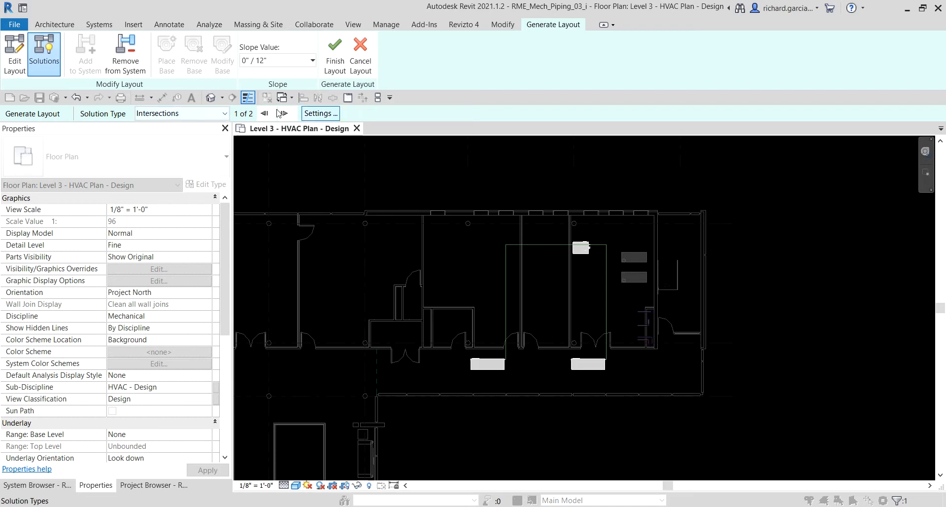
click(222, 113)
click(162, 133)
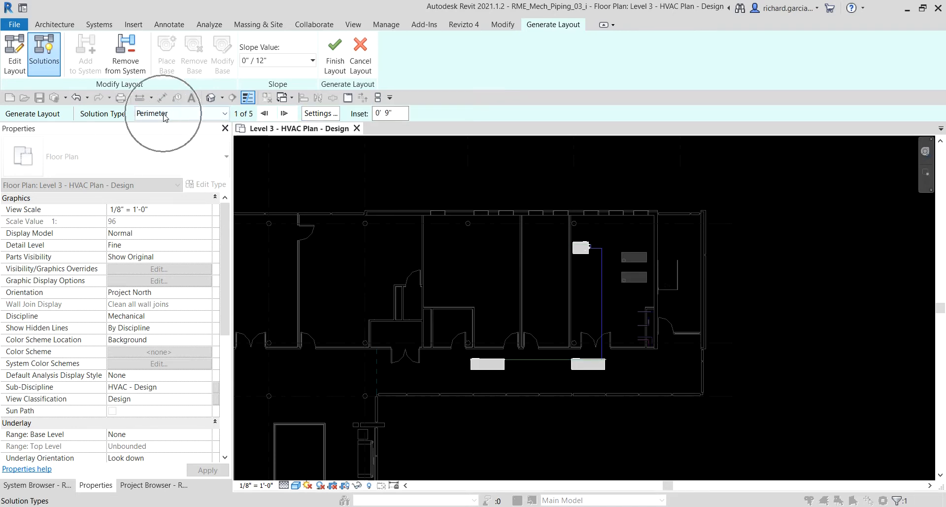
Review the pipe type and offset in the pipe conversion settings for both the Main and Branch pipes.
click(327, 114)
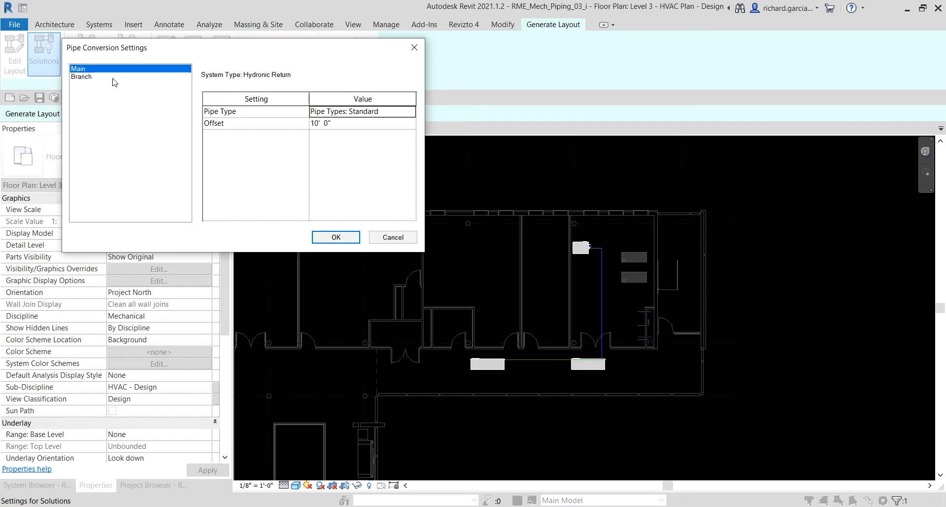
click(84, 78)
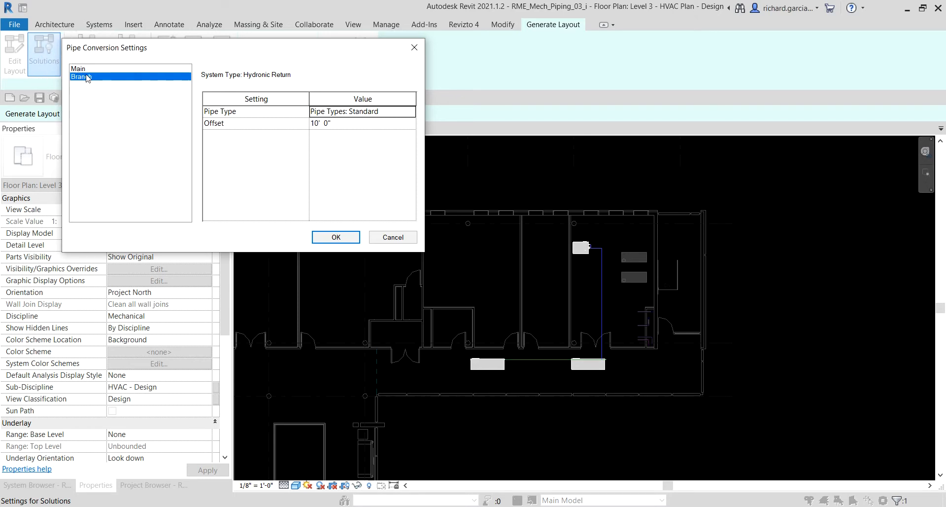
click(79, 70)
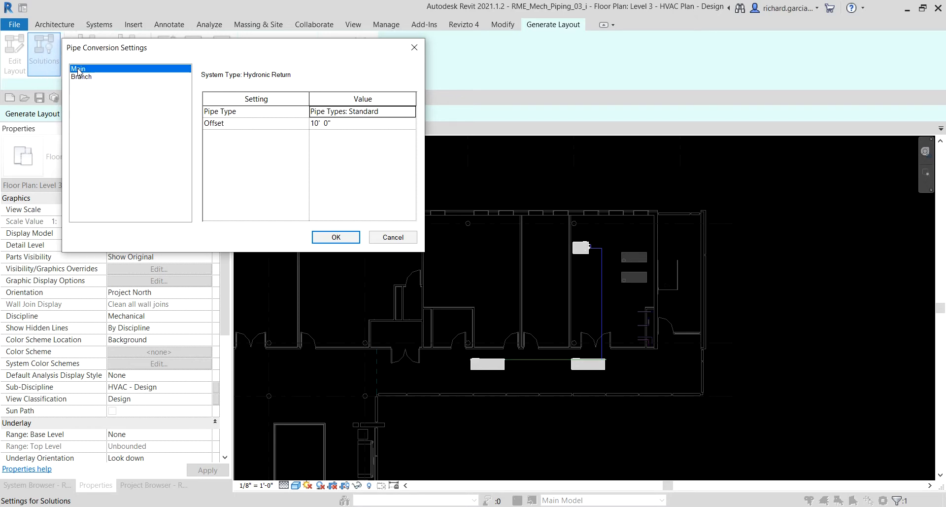
click(233, 128)
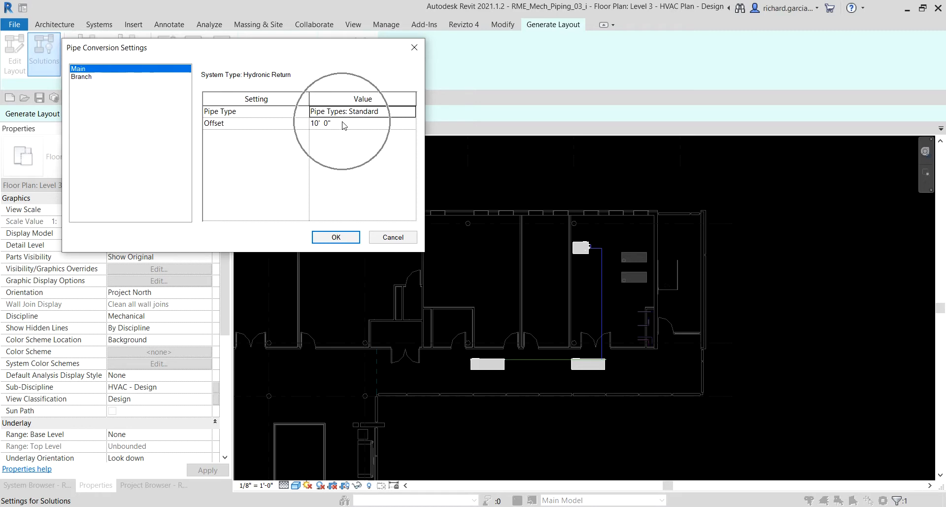
click(84, 79)
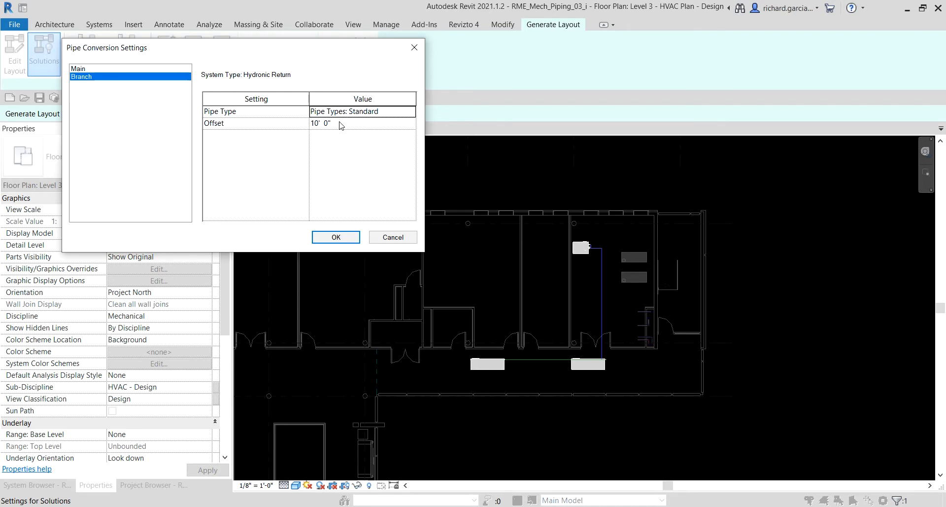
click(347, 241)
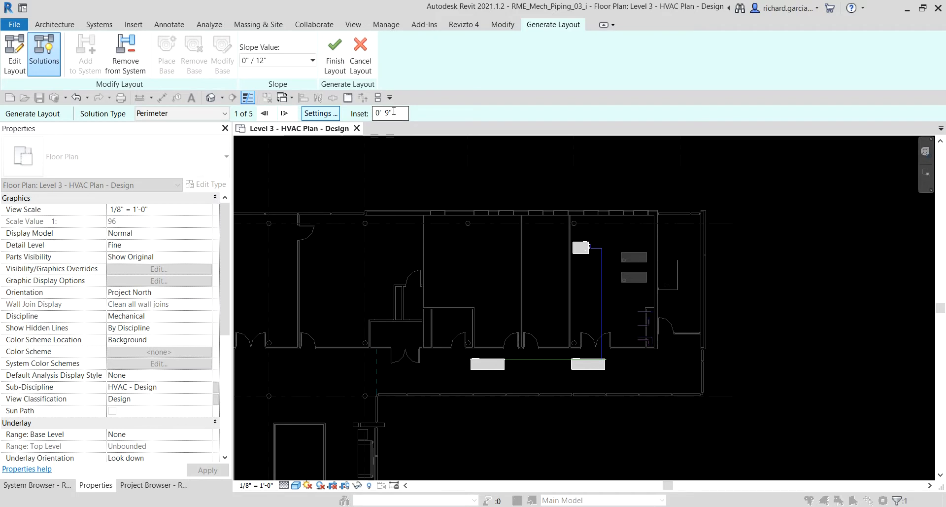
Cycle through the proposed Perimeter routings and choose solution 4 of 5.
click(394, 112)
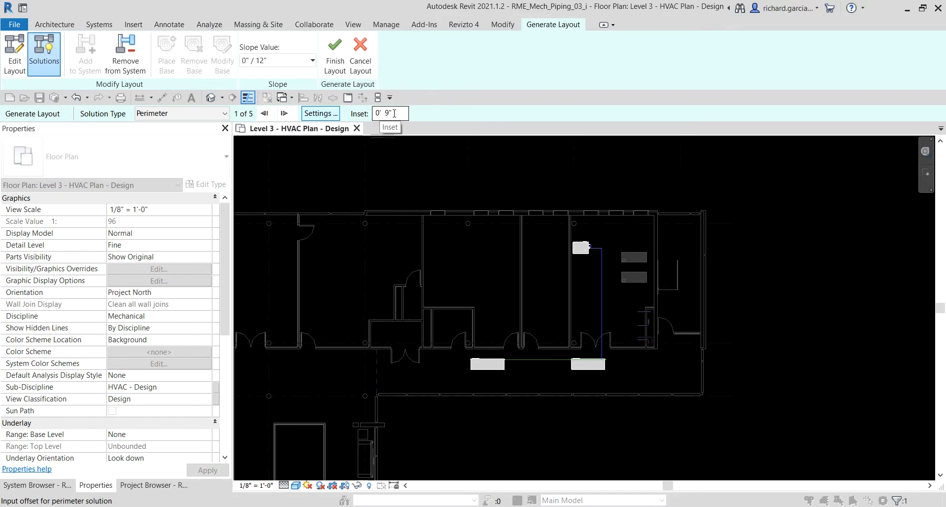
click(394, 113)
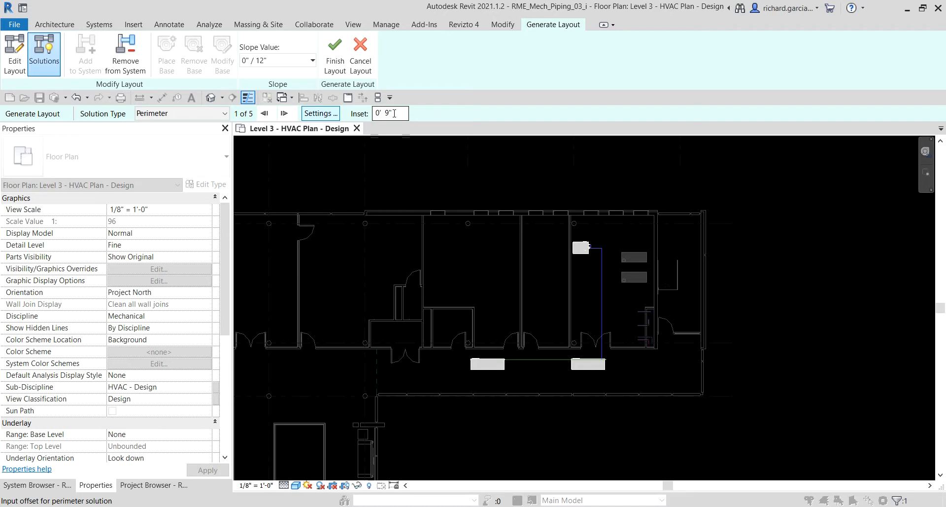
click(162, 109)
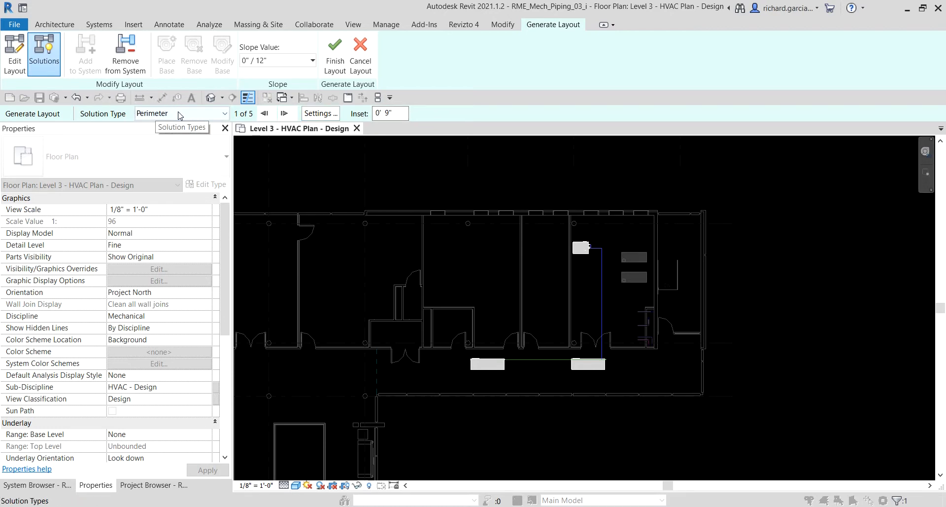
click(178, 113)
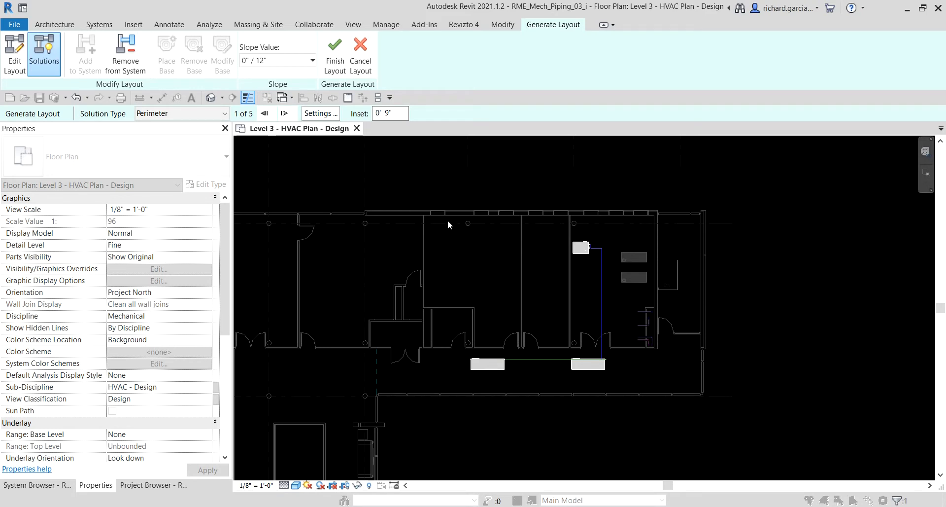
click(284, 114)
click(285, 114)
click(285, 114)
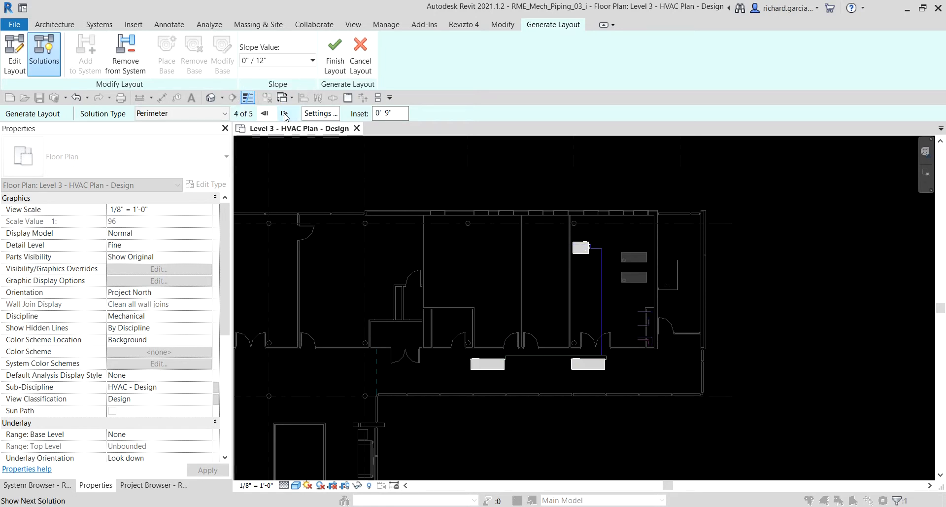
click(284, 114)
Set the perimeter inset to 1' 6" and finish the layout to create the pipes.
click(397, 113)
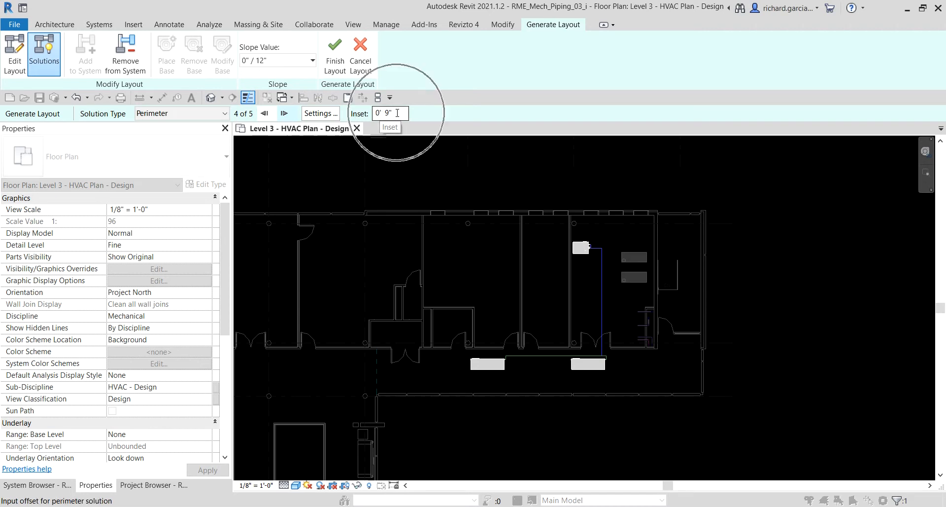
double_click(397, 113)
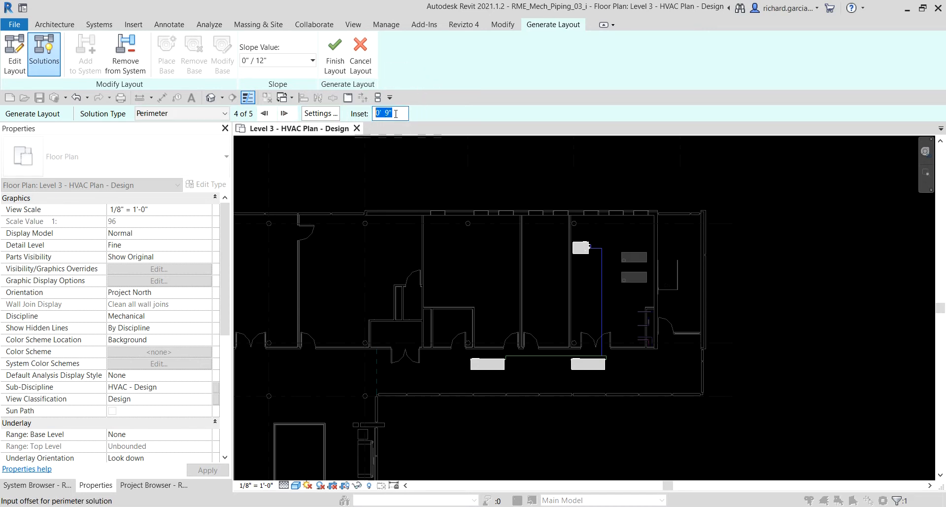
key(BackSpace)
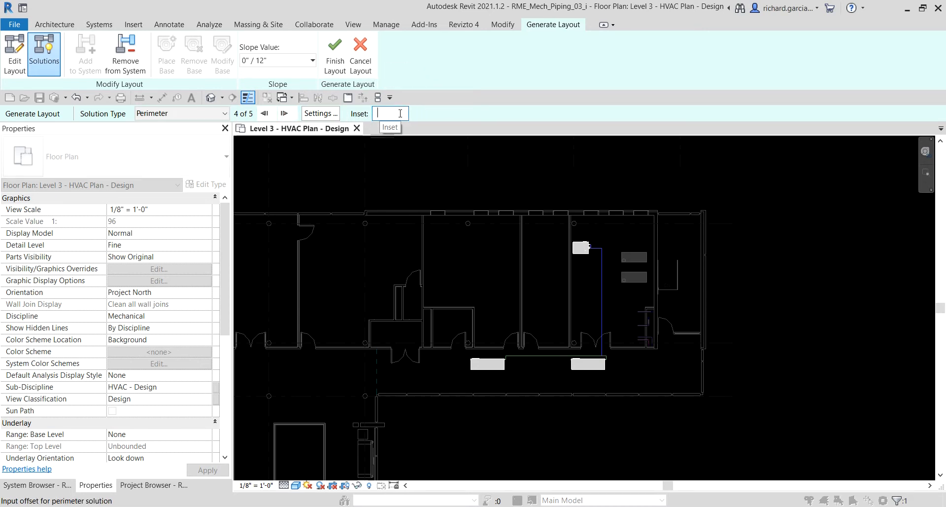
text(1 6)
key(Return)
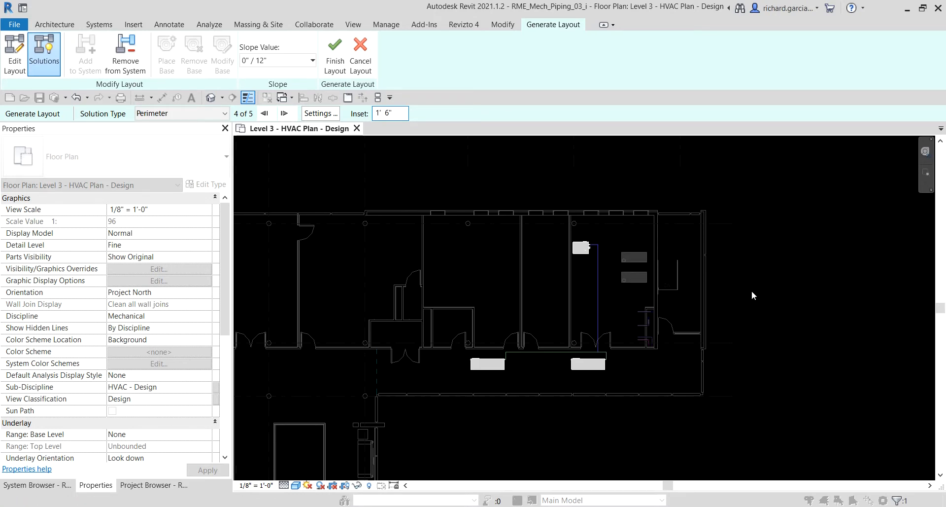
scroll(633, 314, up, 2)
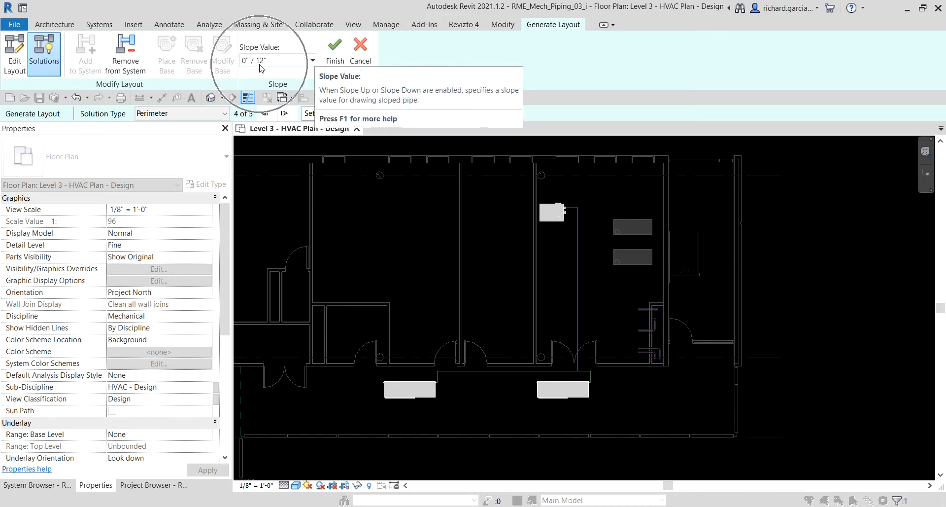
click(329, 56)
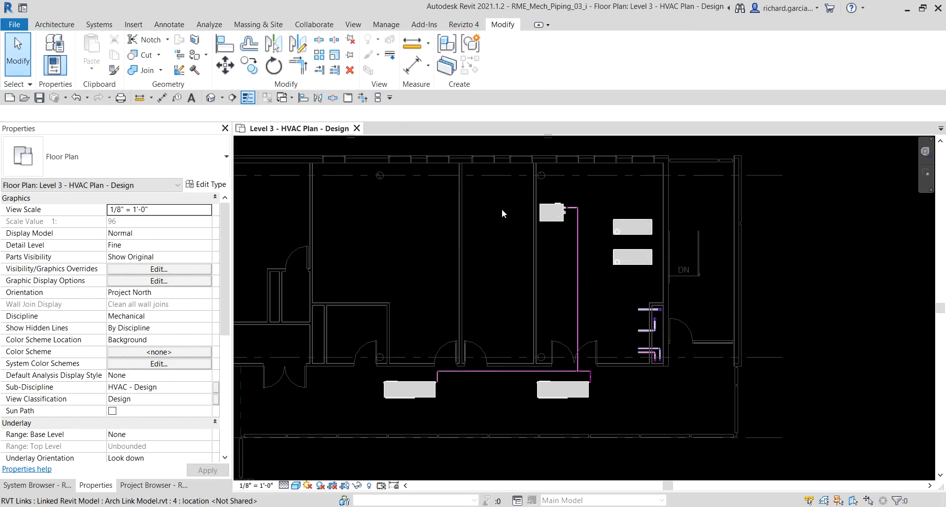
Examine the generated pipes and elbows at the western corridor heat pump, comparing their display with Thin Lines off and on.
scroll(512, 340, up, 5)
scroll(518, 338, down, 5)
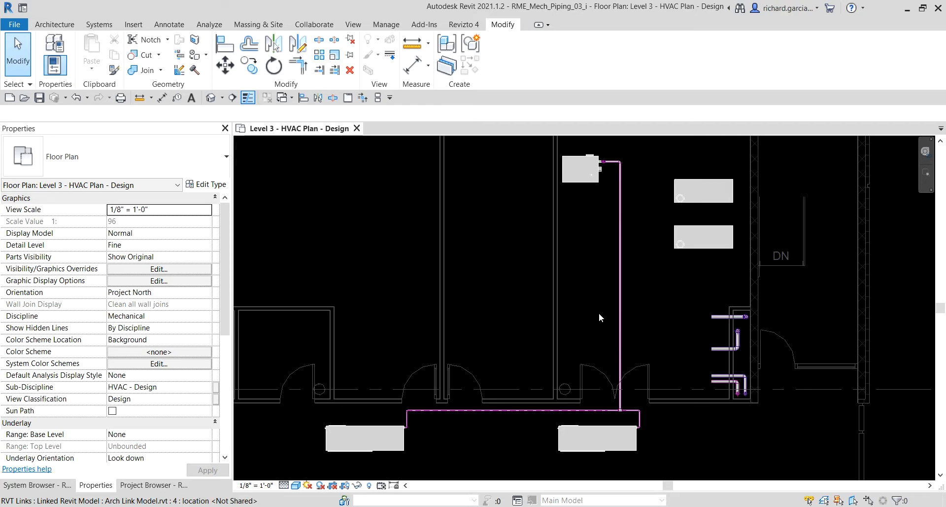
scroll(533, 417, up, 5)
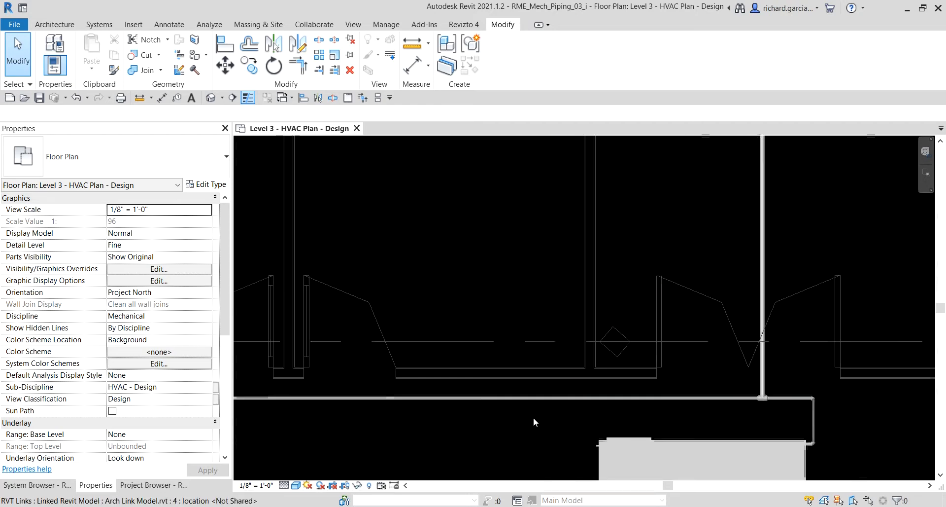
middle_drag(322, 430, 606, 351)
scroll(389, 321, up, 3)
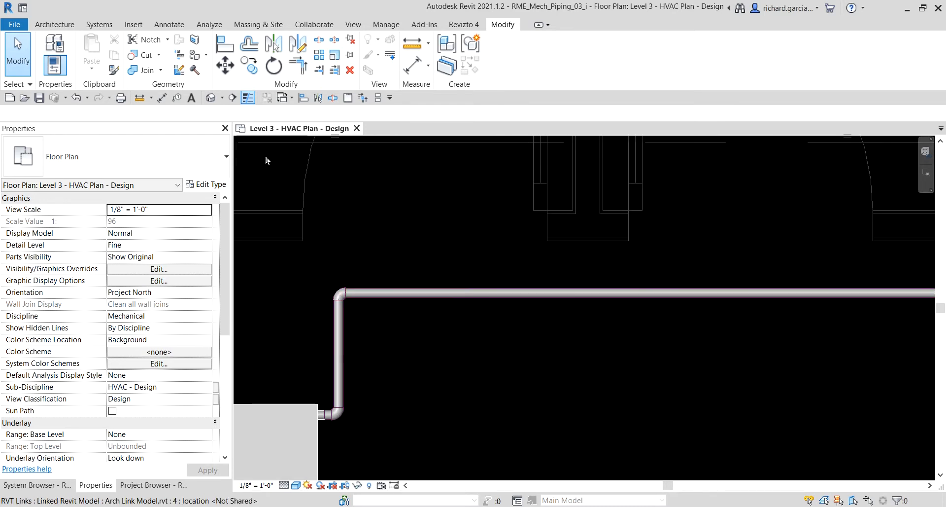
click(248, 98)
scroll(348, 294, up, 4)
scroll(419, 261, down, 4)
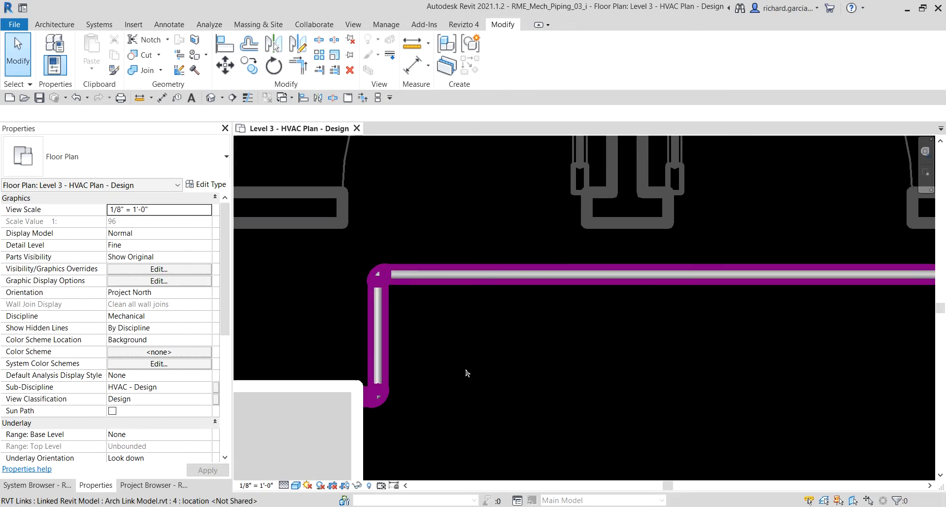
scroll(452, 340, down, 1)
scroll(452, 340, down, 1)
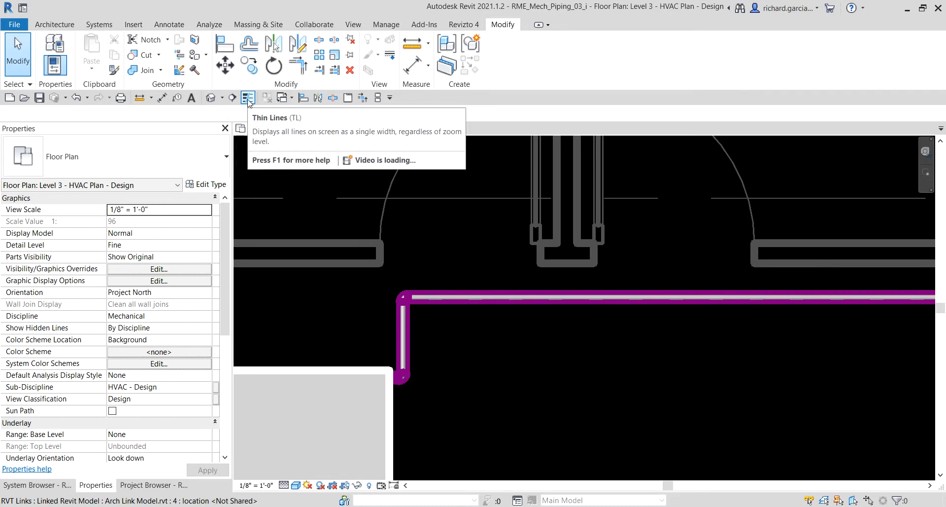
click(248, 97)
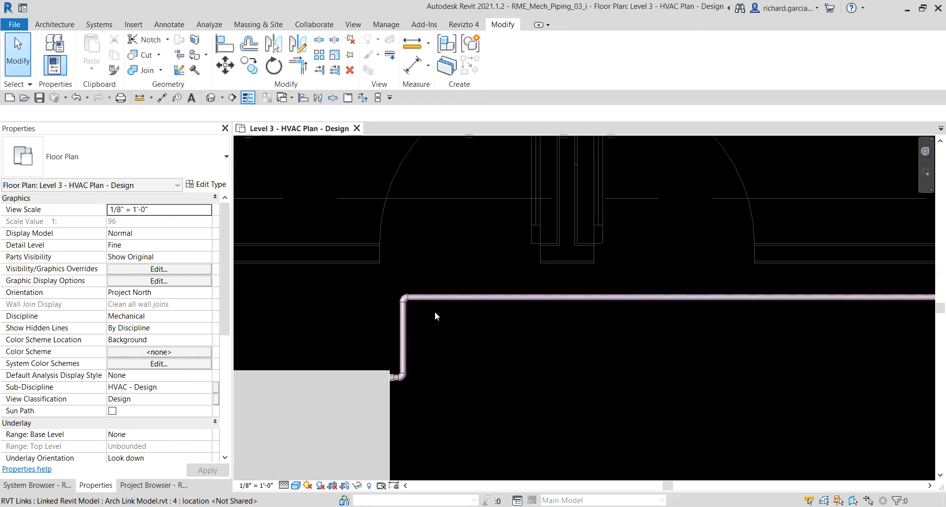
Select the whole generated CHWR pipe network up to the connected equipment, starting from the vertical pipe run.
scroll(428, 318, up, 1)
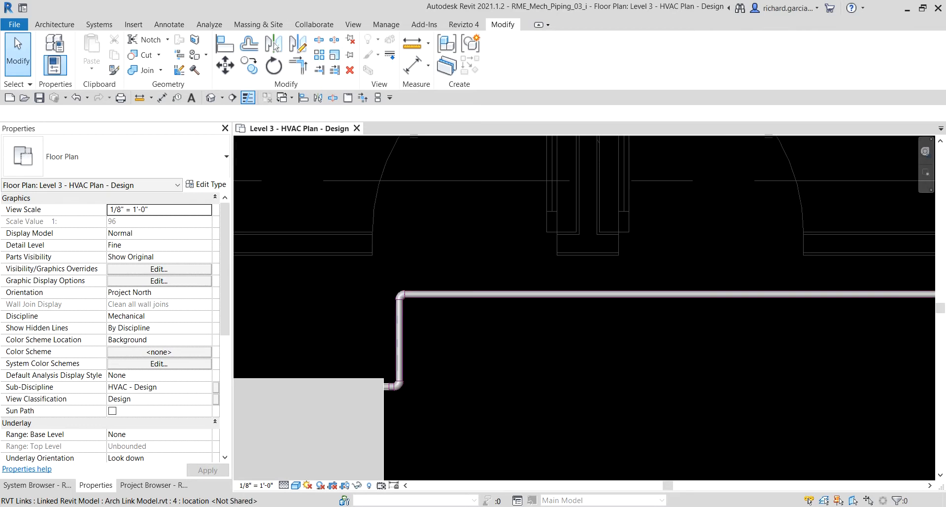
scroll(471, 314, down, 5)
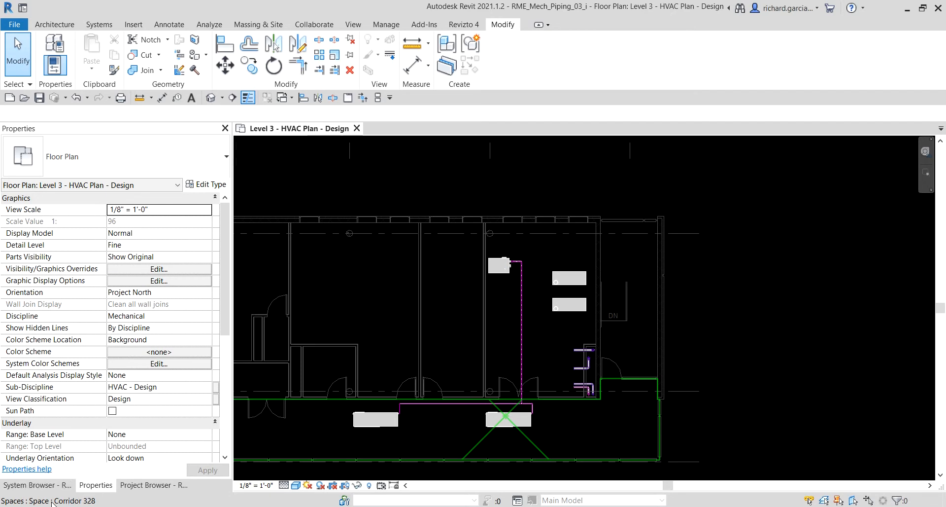
middle_drag(511, 388, 559, 361)
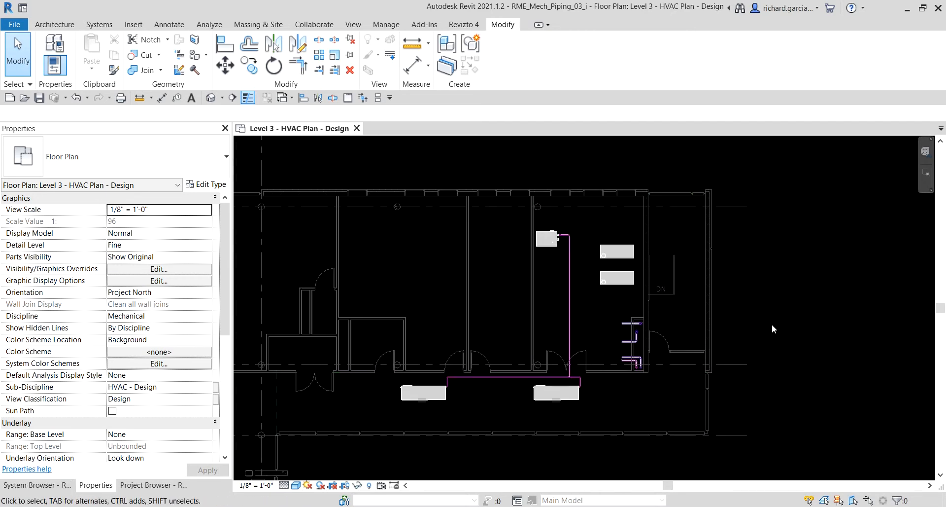
scroll(669, 326, up, 3)
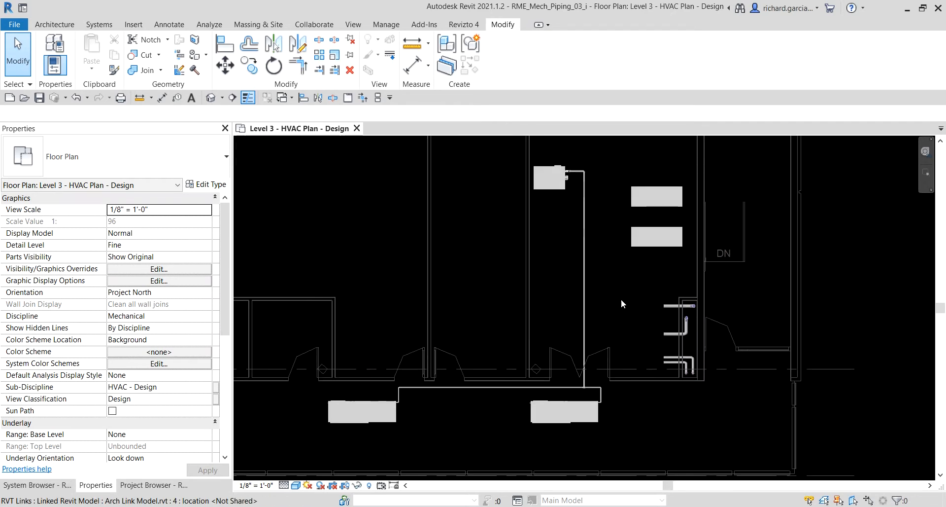
middle_drag(621, 299, 657, 297)
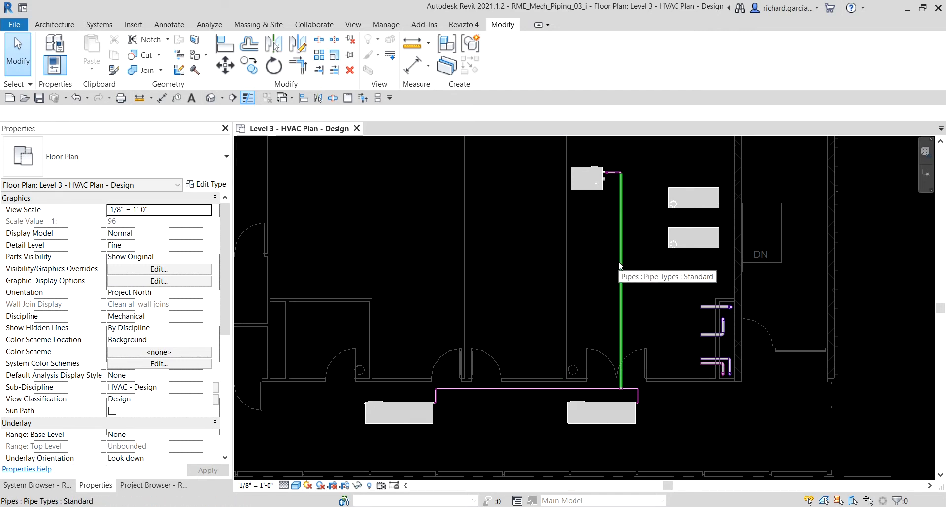
key(Tab)
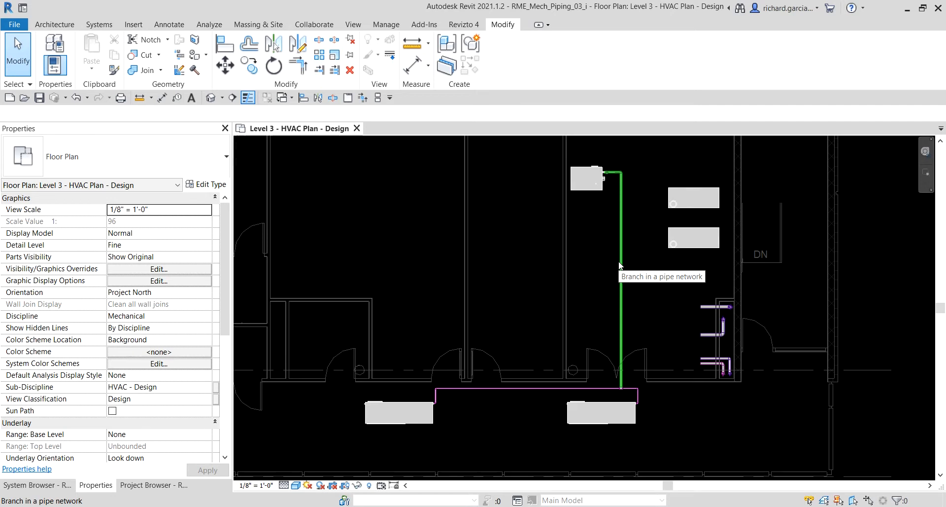
key(Tab)
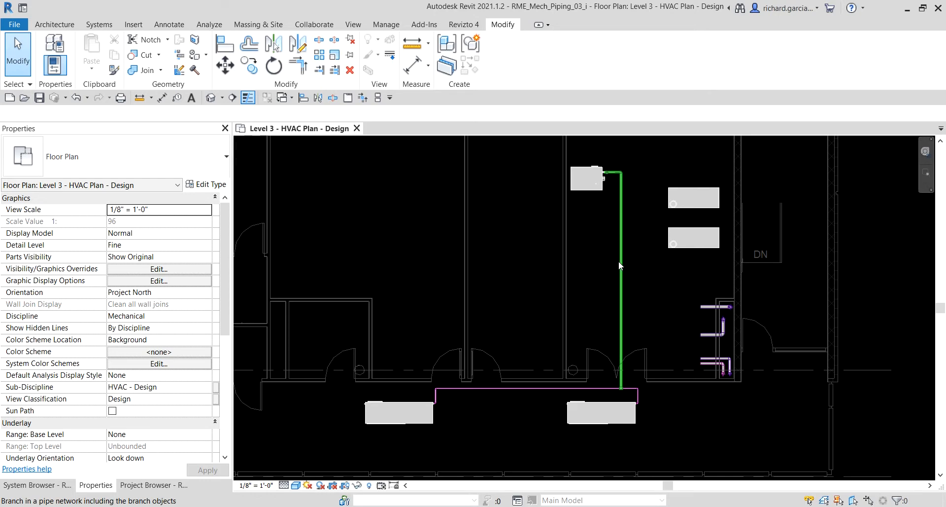
key(Tab)
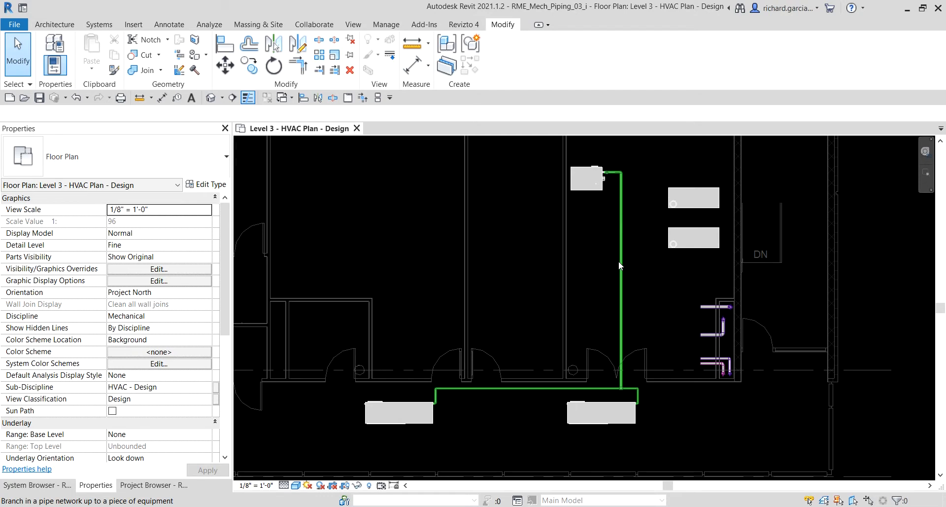
click(619, 261)
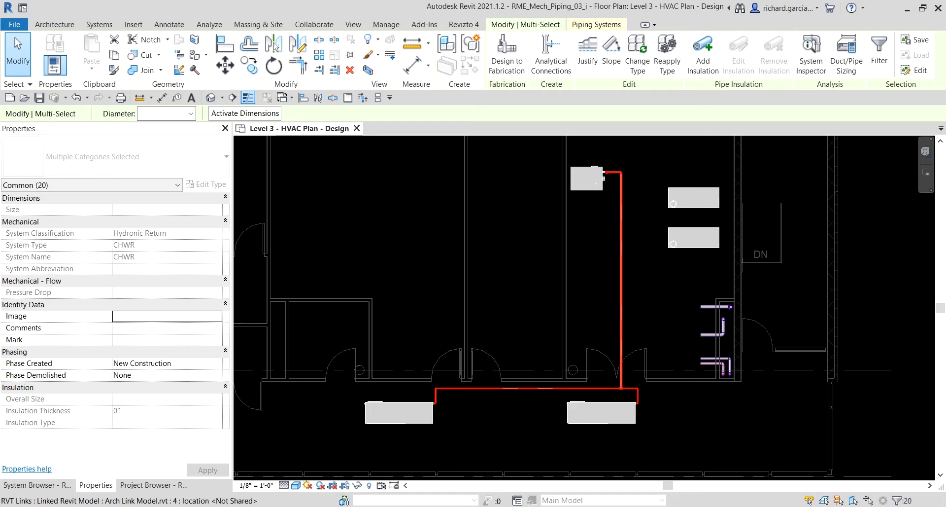
Clear the network selection, select only the long vertical CHWR pipe run, and review its mechanical and flow properties.
click(26, 62)
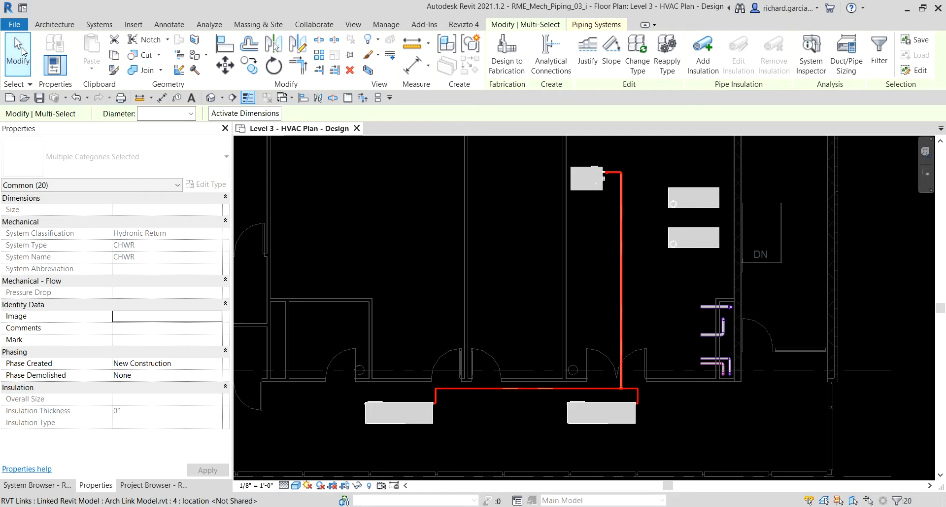
scroll(523, 273, down, 2)
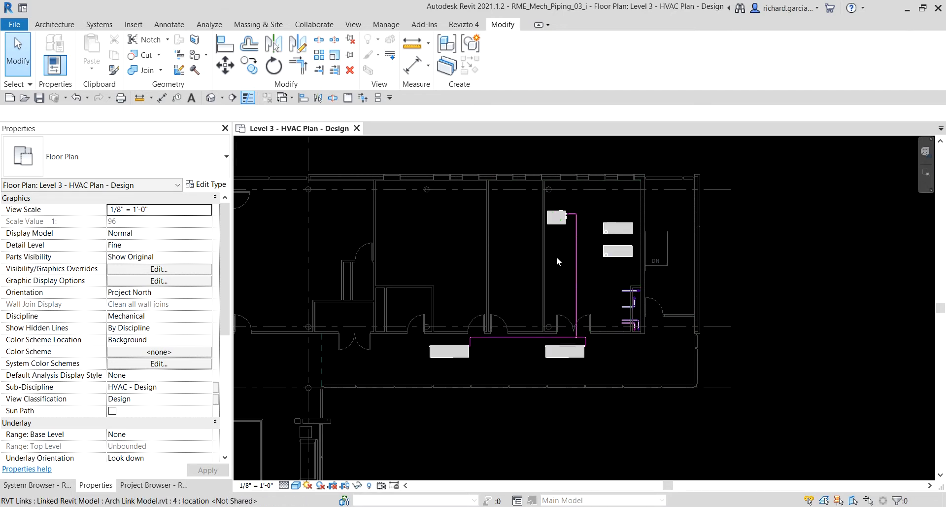
scroll(559, 257, up, 2)
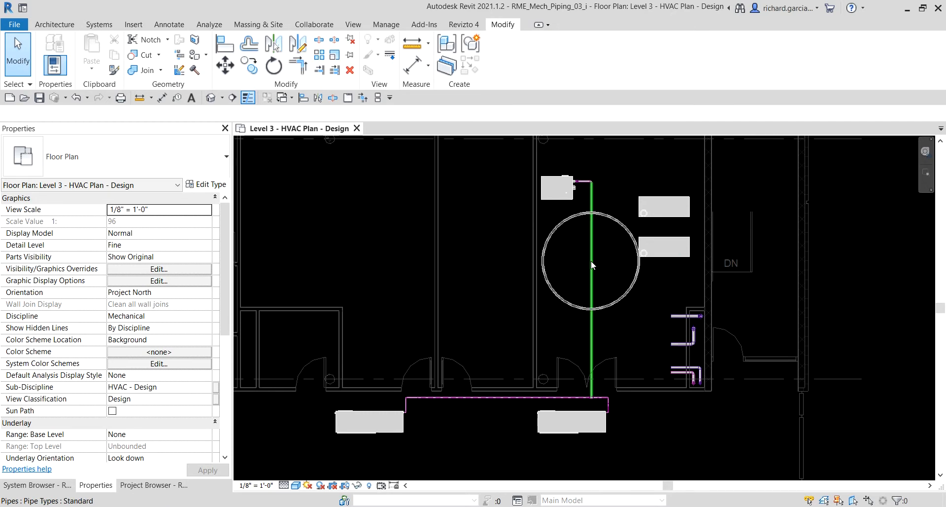
click(591, 264)
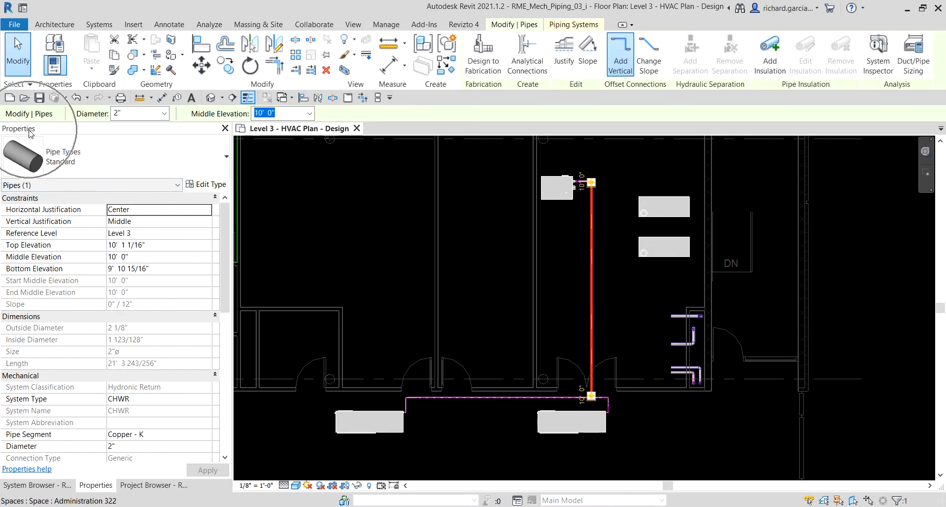
scroll(77, 331, down, 5)
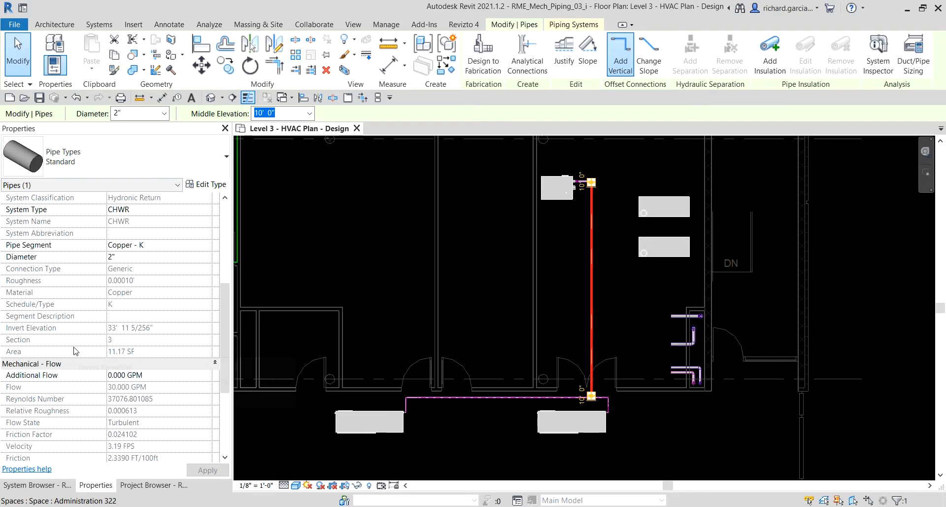
click(29, 248)
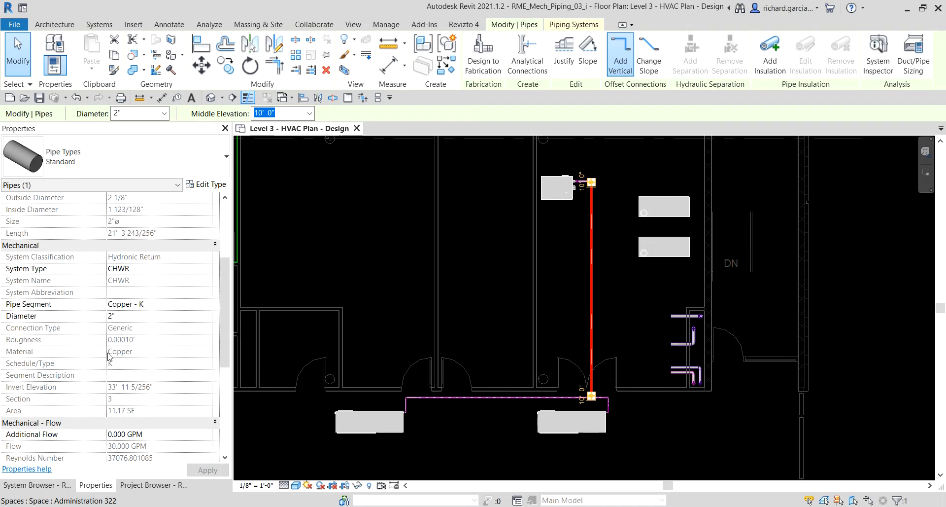
scroll(42, 427, down, 5)
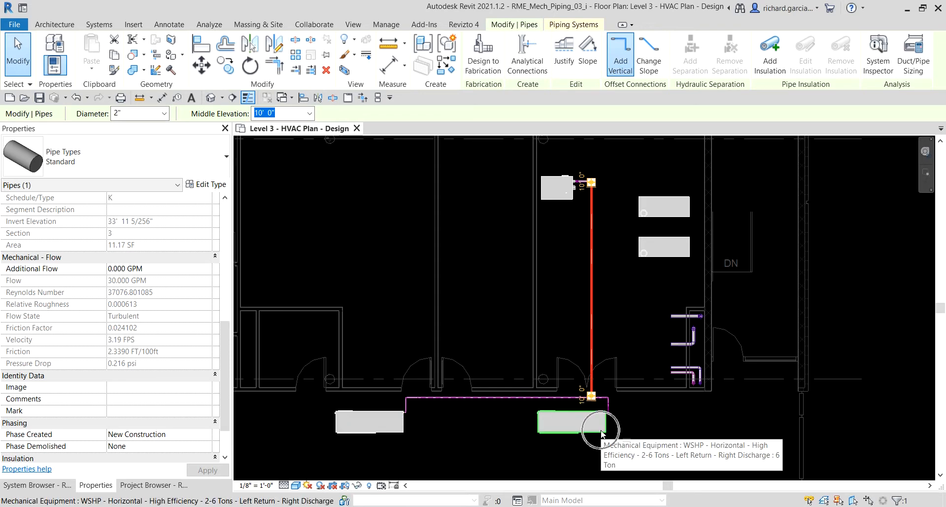
Compare the vertical pipe's flow with the Water Flow property of each of the two corridor heat pumps.
key(ctrl)
key(ctrl)
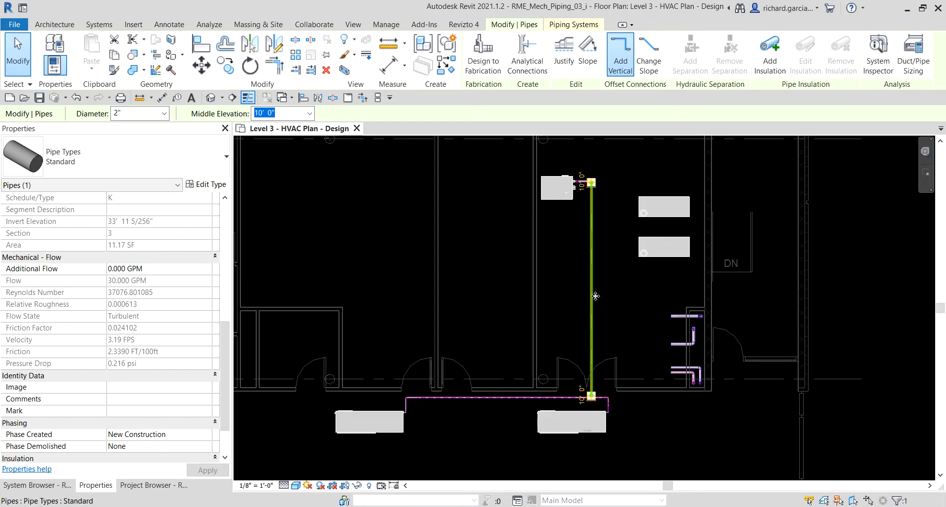
key(ctrl)
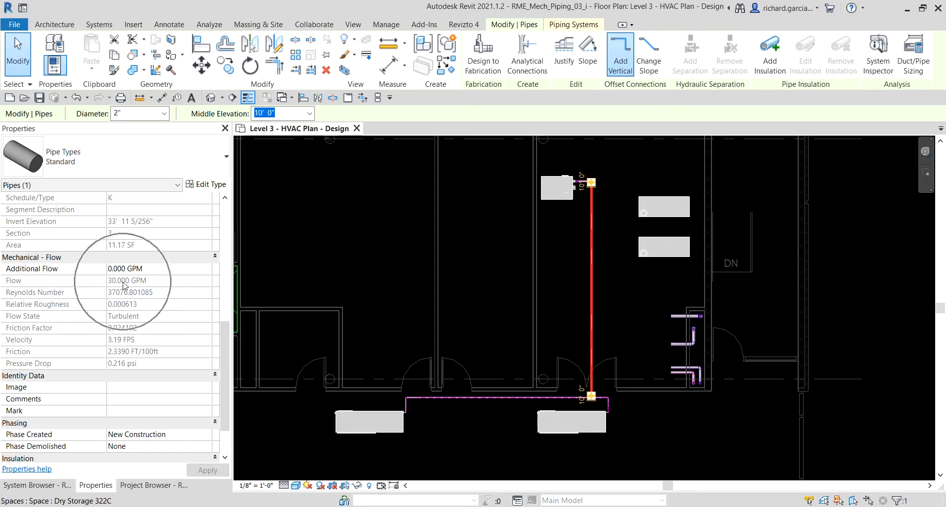
key(ctrl)
click(383, 432)
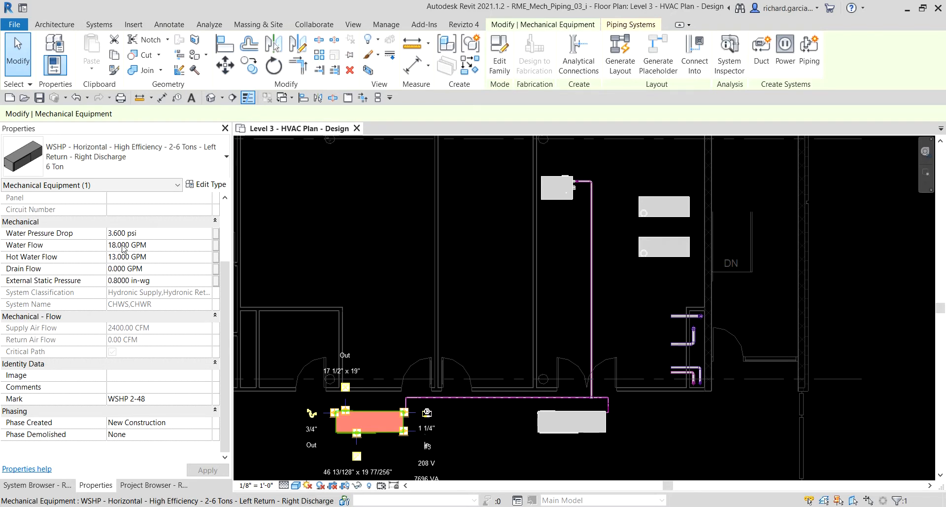
key(ctrl)
click(576, 432)
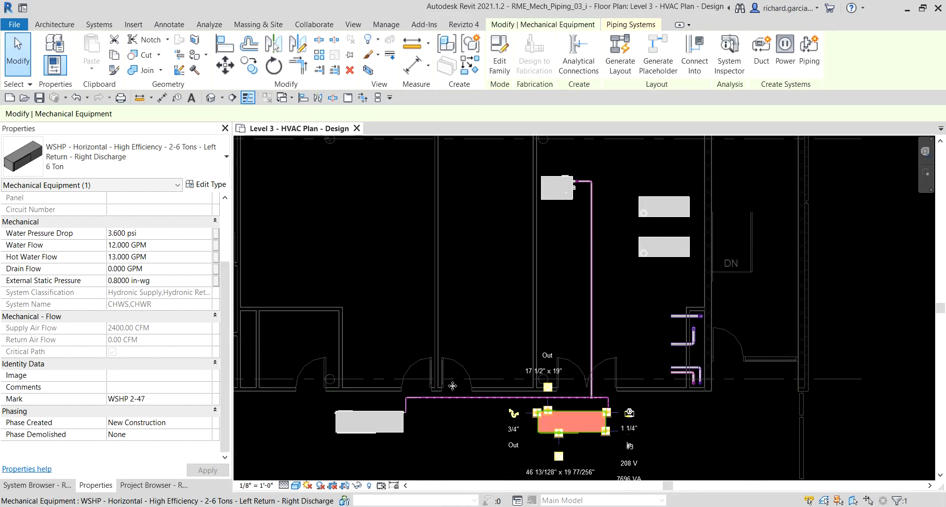
key(ctrl)
key(ctrl)
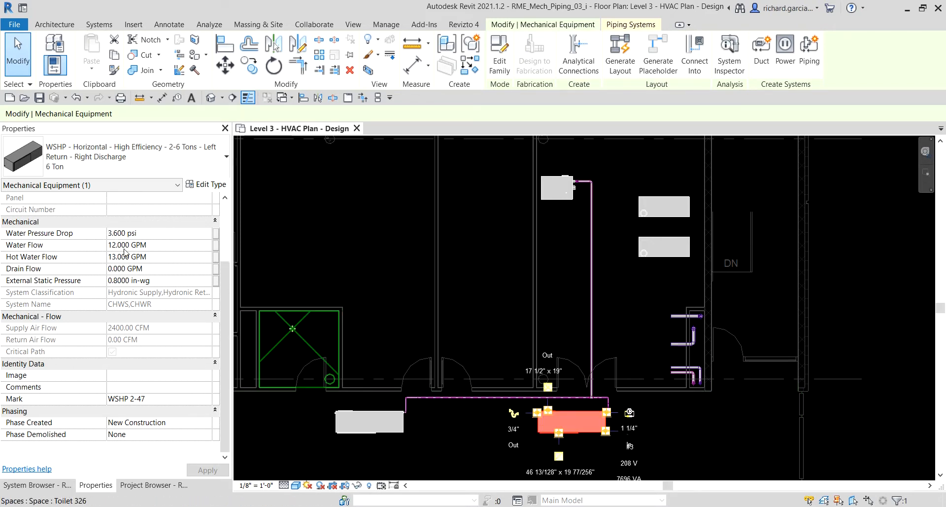
Check the flow properties of the vertical CHWR pipe and of the condensing boiler, then clear the selection.
click(593, 260)
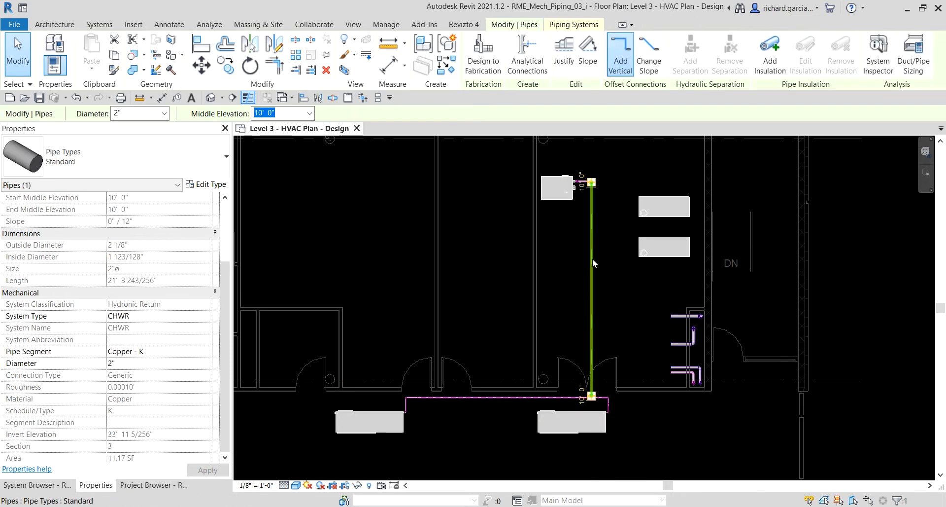
key(ctrl)
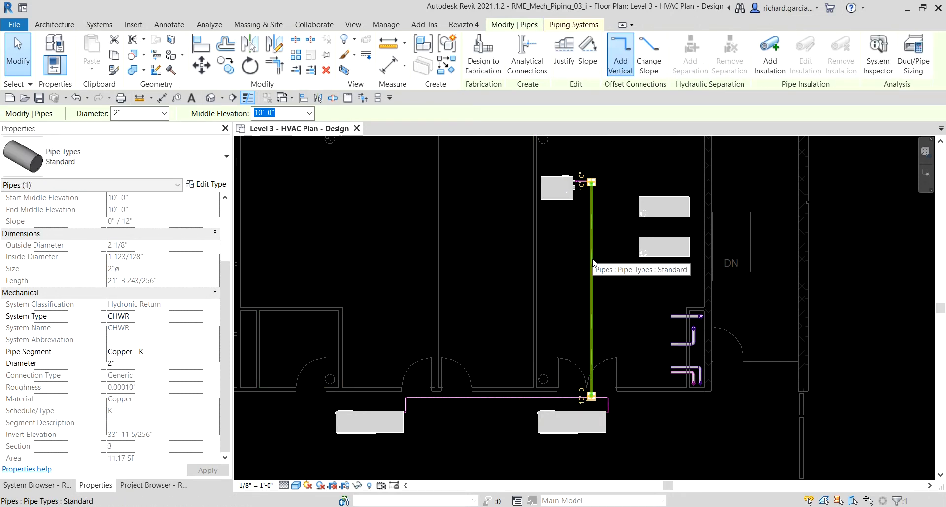
key(ctrl)
click(557, 202)
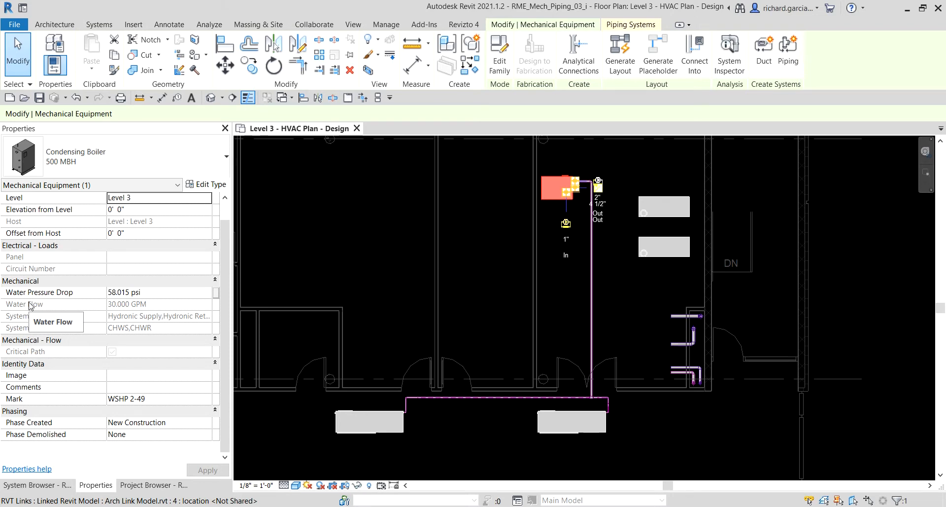
click(864, 271)
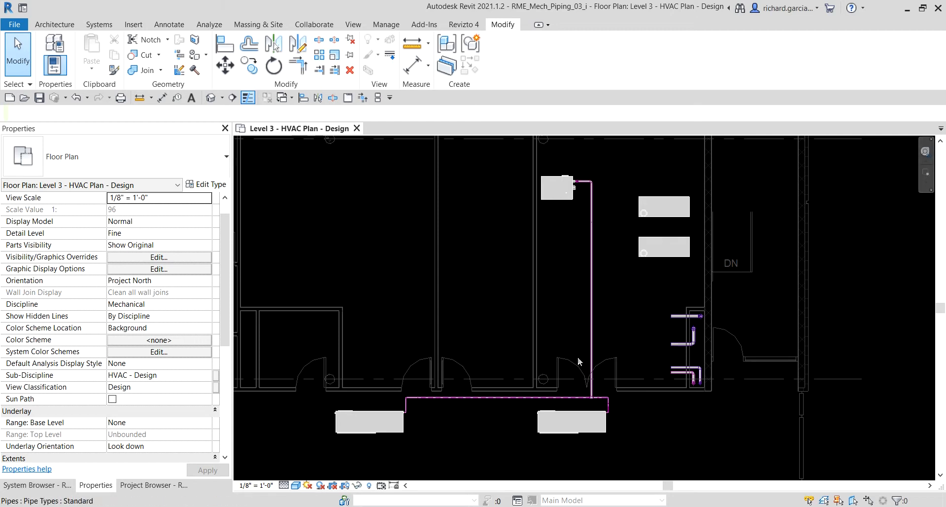
Open the Level 1 - HVAC Plan - Design floor plan from the HVAC - Design views.
click(155, 485)
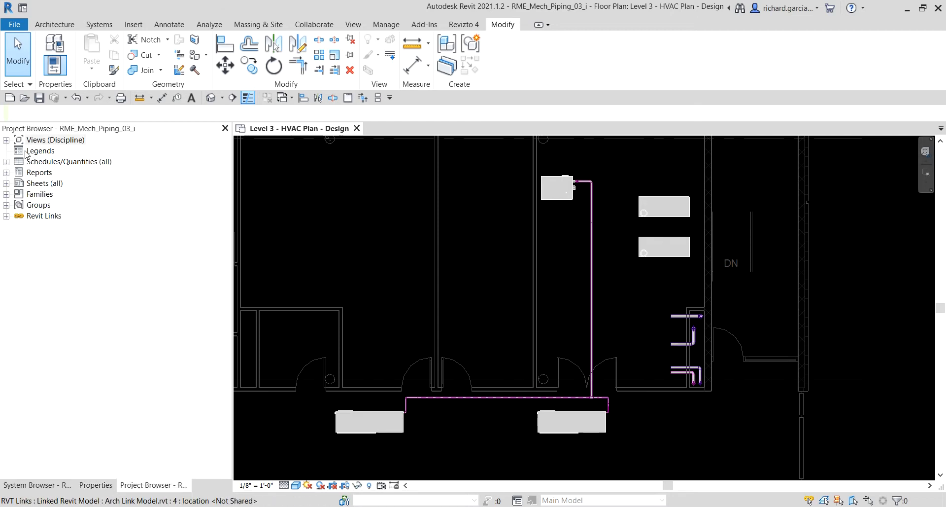
click(6, 141)
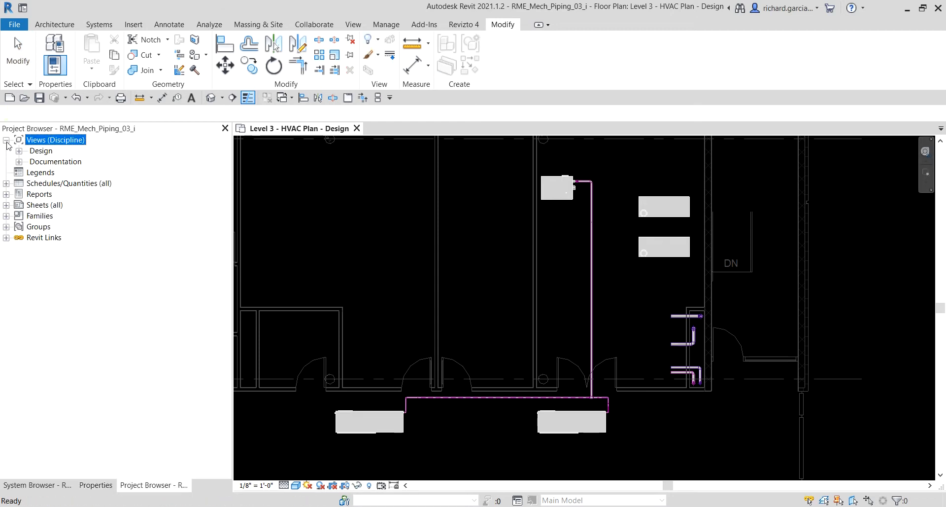
click(19, 151)
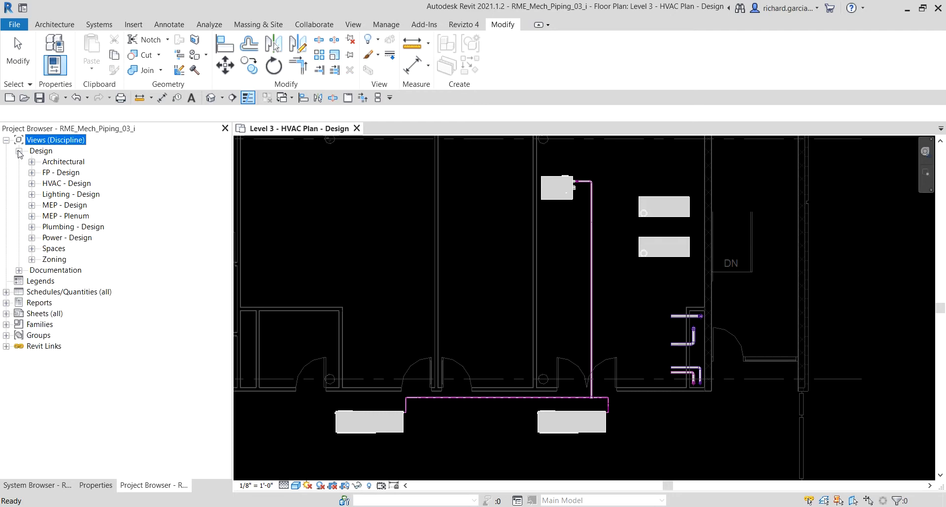
click(31, 184)
click(44, 194)
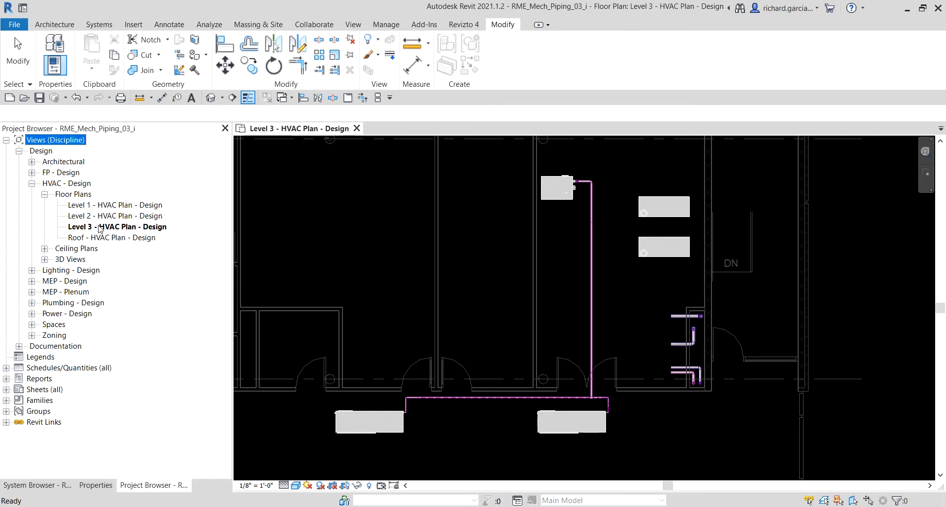
double_click(119, 203)
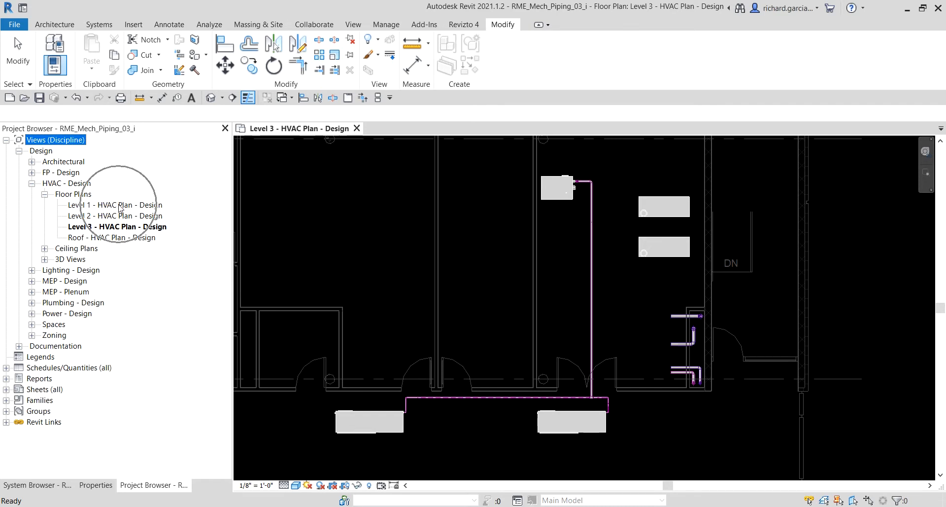
Examine the Level 1 supply and return mains along the corridors, including the heat pump branch and the risers at the chase.
scroll(516, 285, down, 6)
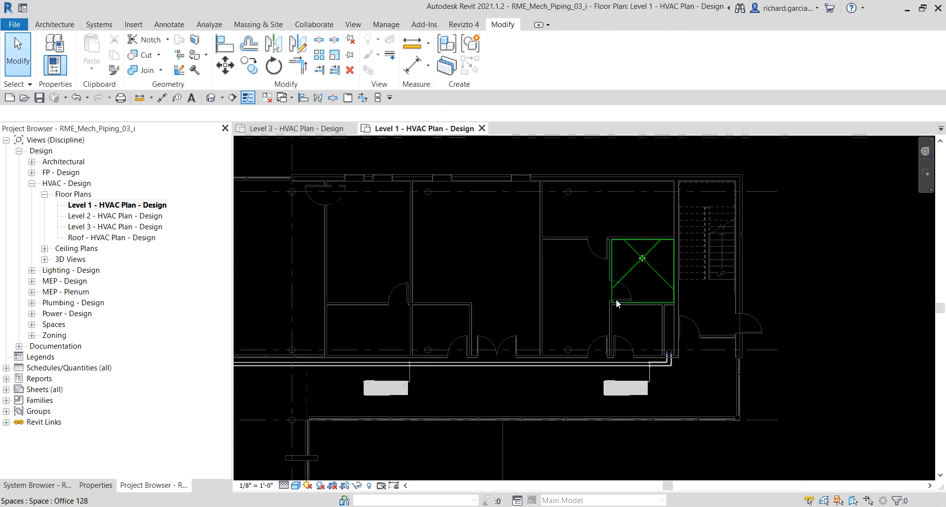
mouse_move(616, 315)
middle_down()
mouse_move(586, 390)
mouse_move(601, 308)
middle_up()
scroll(510, 331, up, 3)
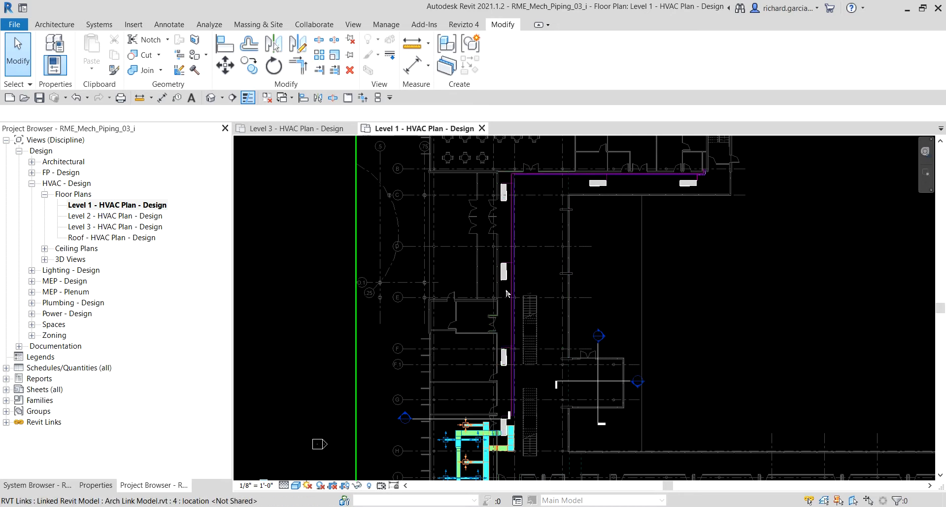
scroll(705, 165, up, 6)
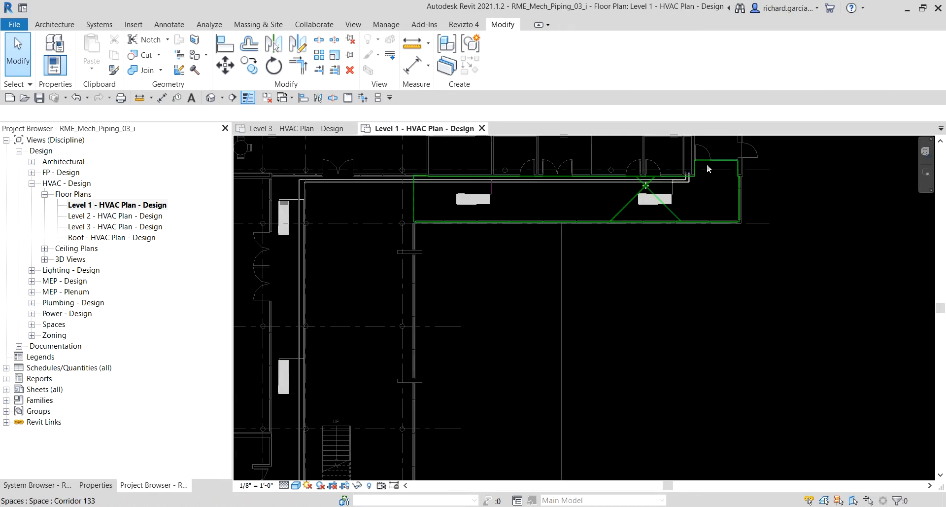
scroll(627, 357, down, 3)
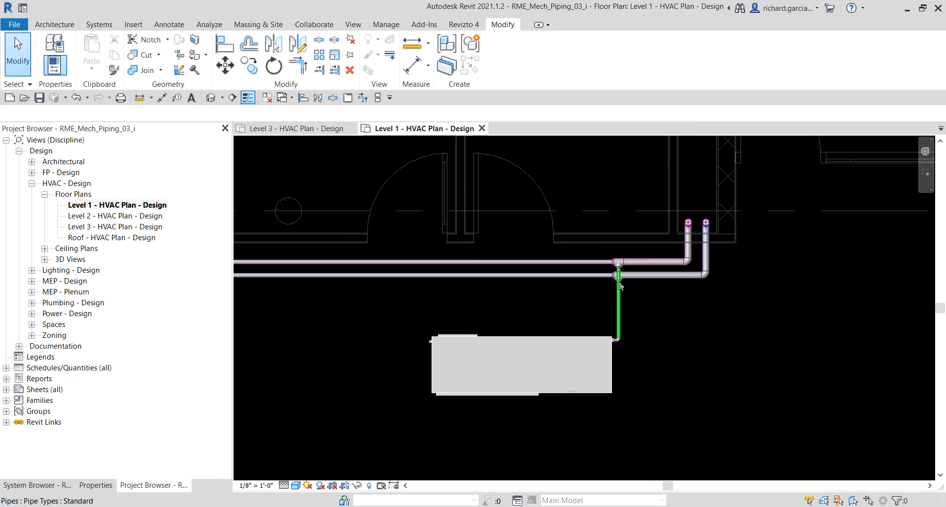
scroll(567, 365, down, 4)
middle_drag(578, 354, 668, 347)
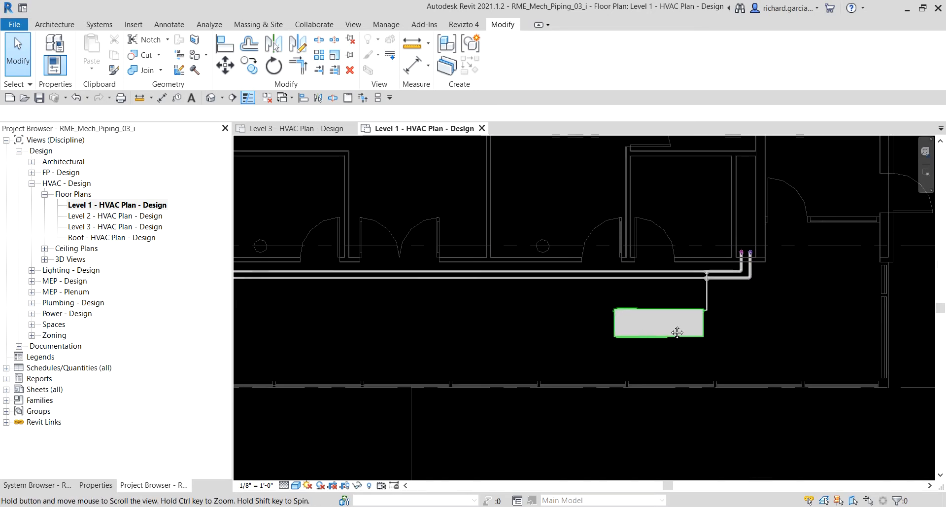
scroll(757, 254, up, 2)
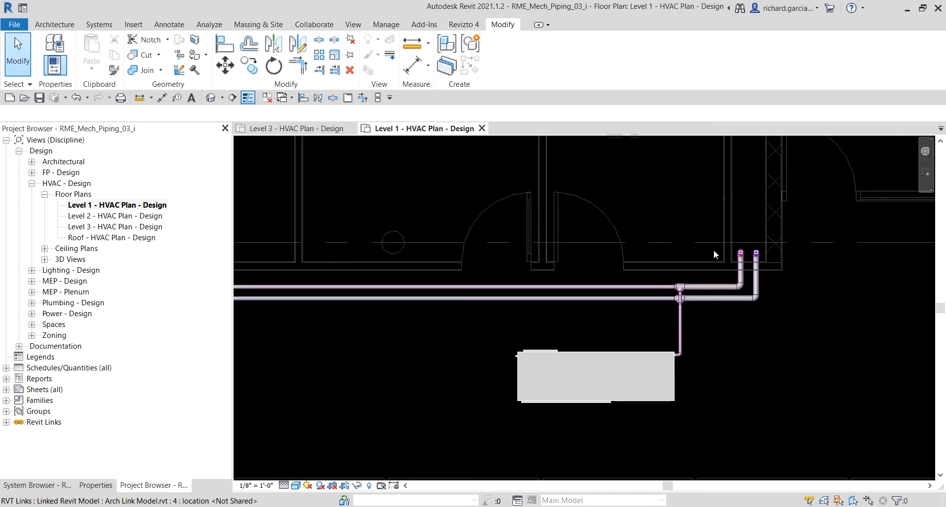
scroll(710, 298, down, 5)
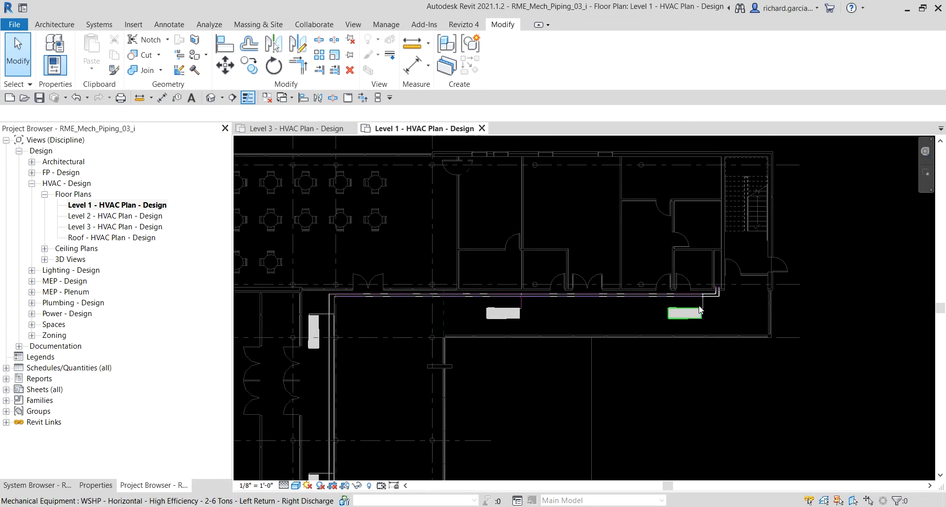
middle_drag(637, 346, 693, 218)
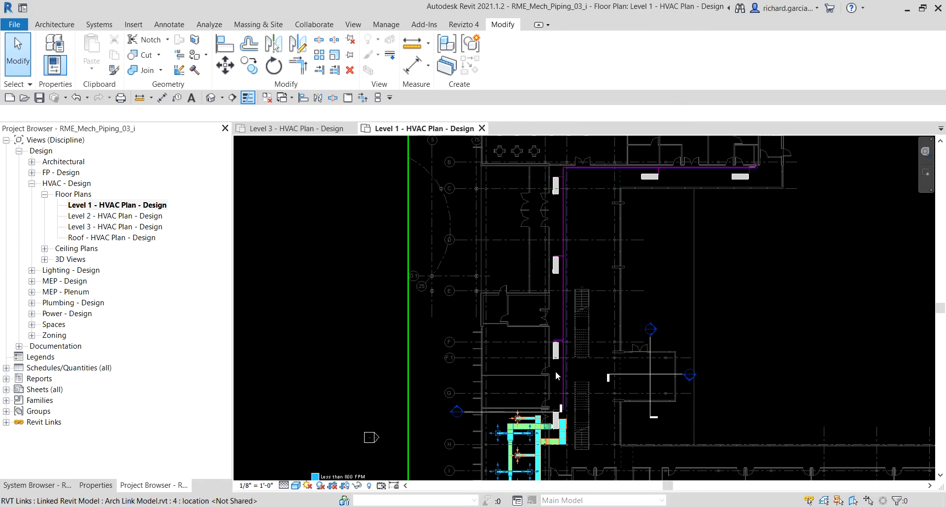
Inspect the properties of the heat pump near grid F in the Level 1 western corridor.
click(556, 355)
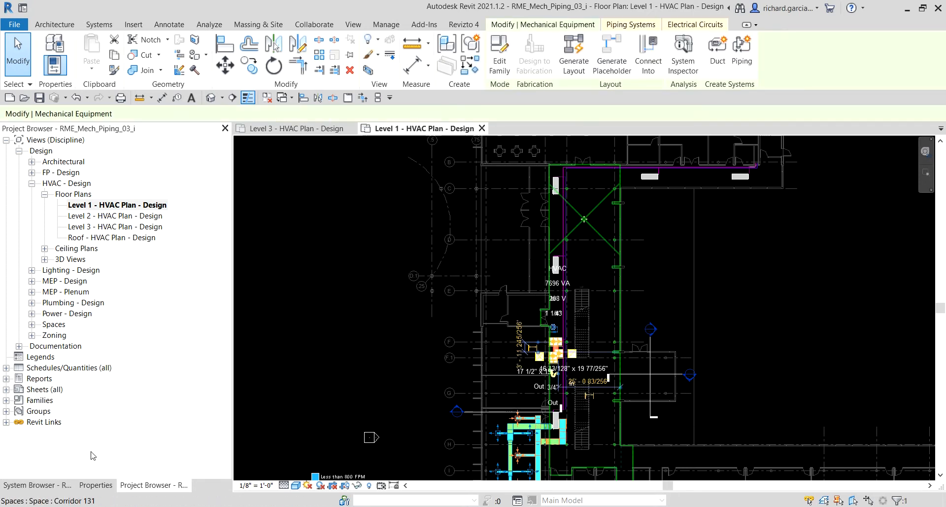
click(96, 485)
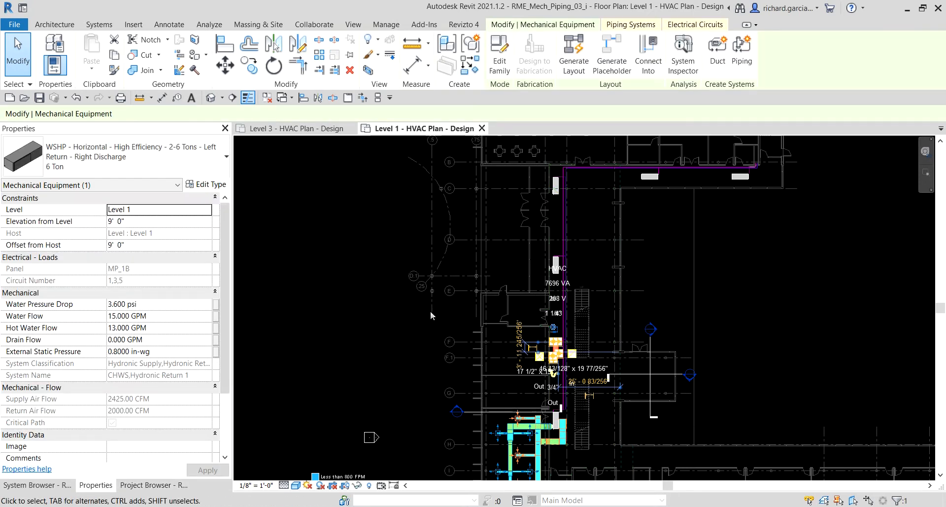
click(767, 285)
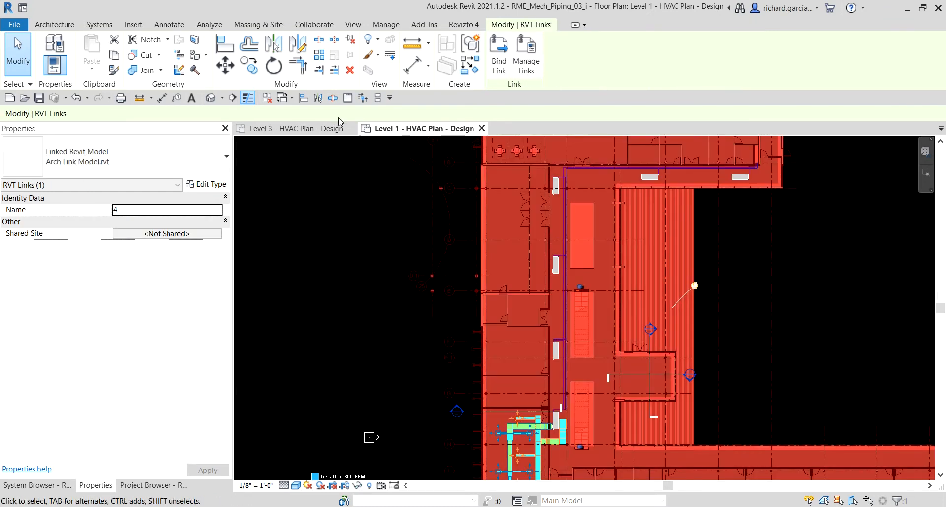
Return to the Level 3 - HVAC Plan - Design view with nothing selected and locate the western corridor heat pump.
click(301, 129)
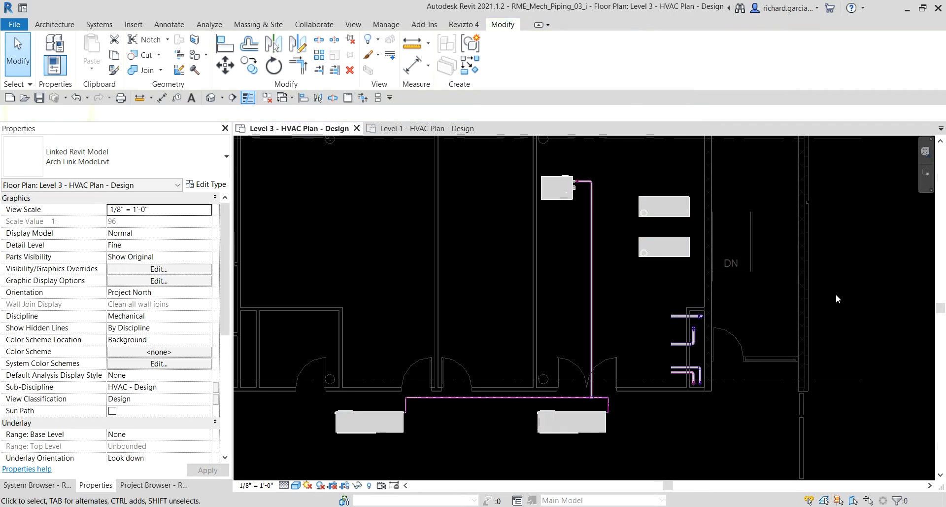
click(834, 295)
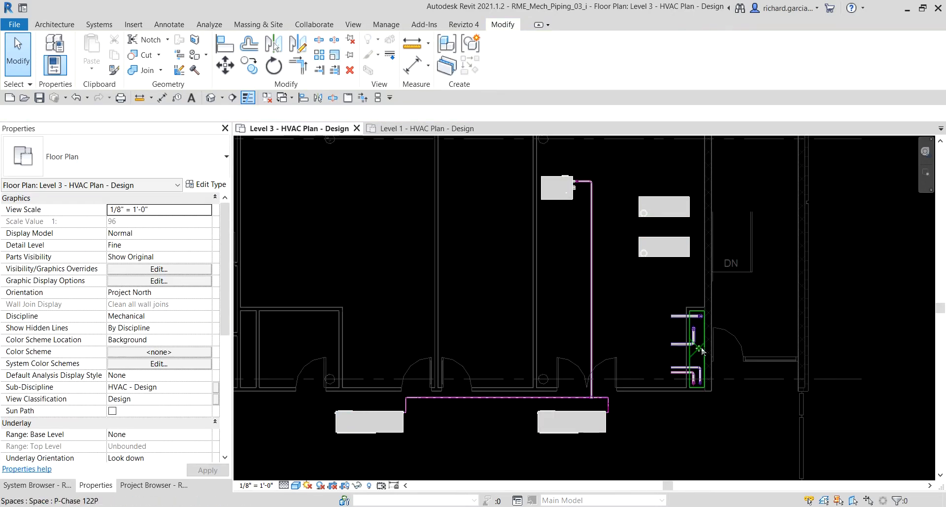
click(372, 433)
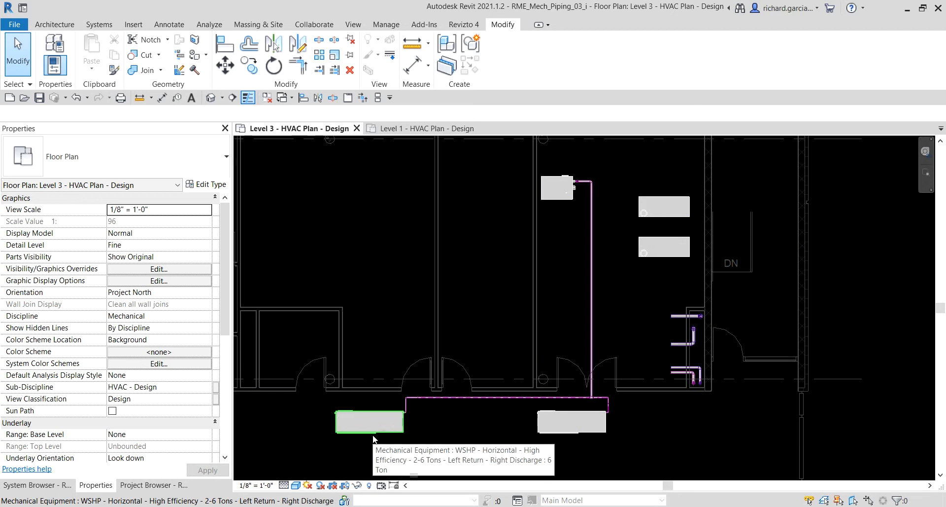
Start editing the CHWR piping system through the western heat pump in the Level 3 corridor.
click(372, 434)
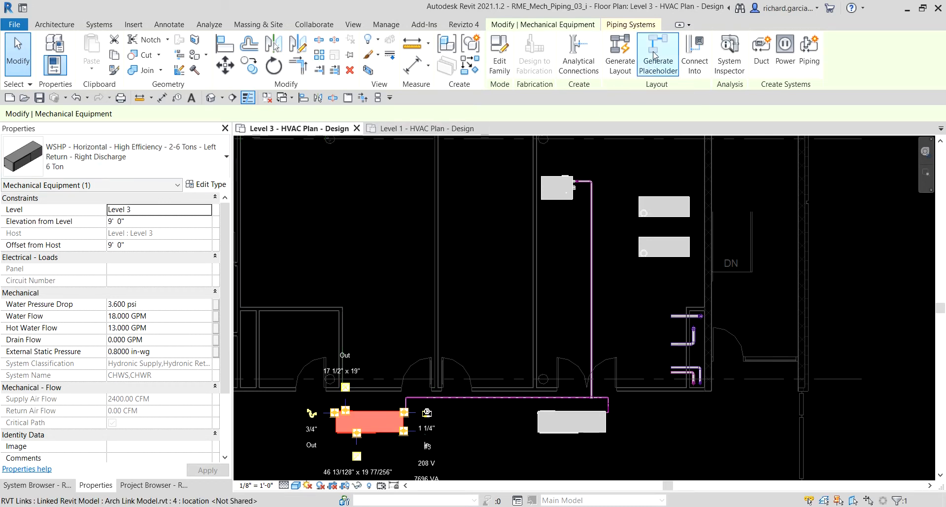
click(632, 25)
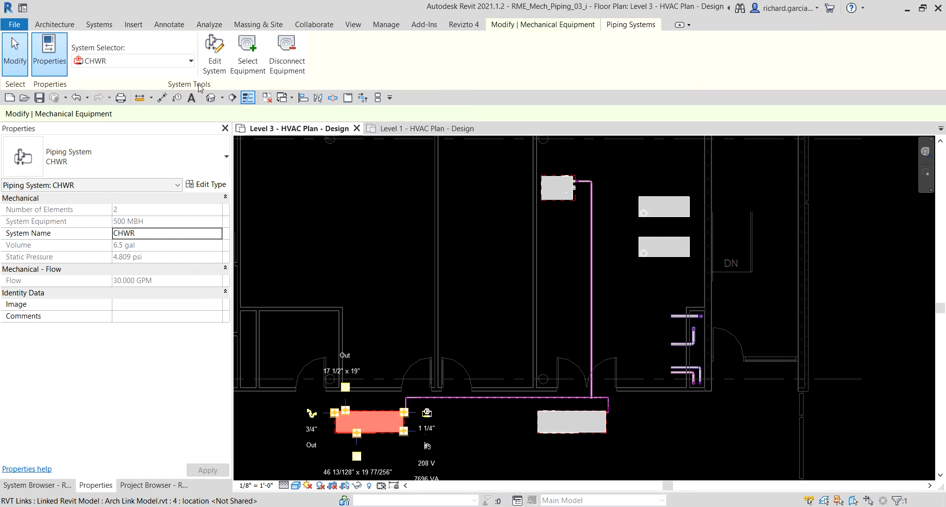
key(ctrl)
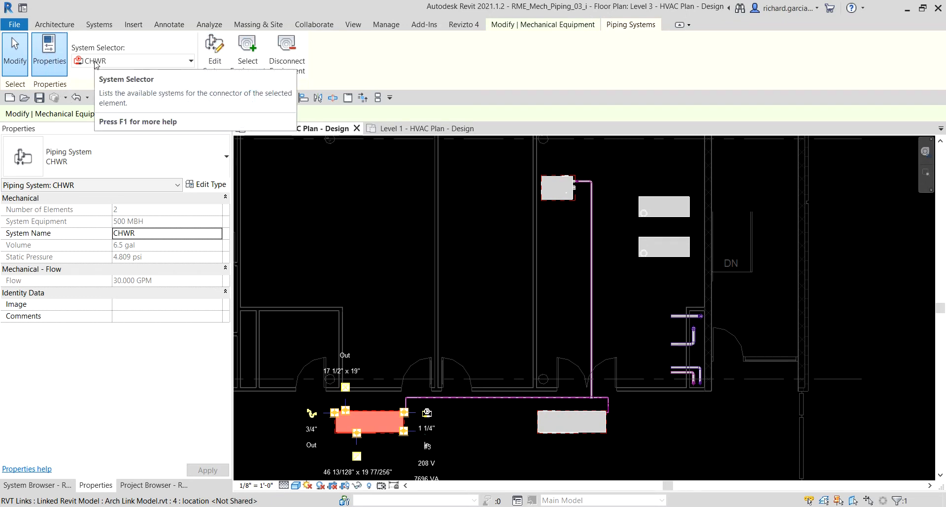
key(ctrl)
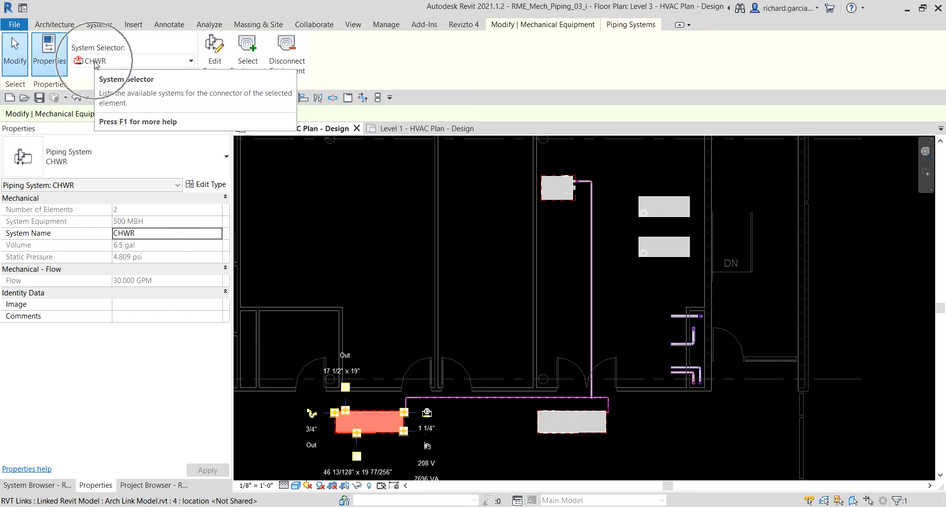
click(96, 64)
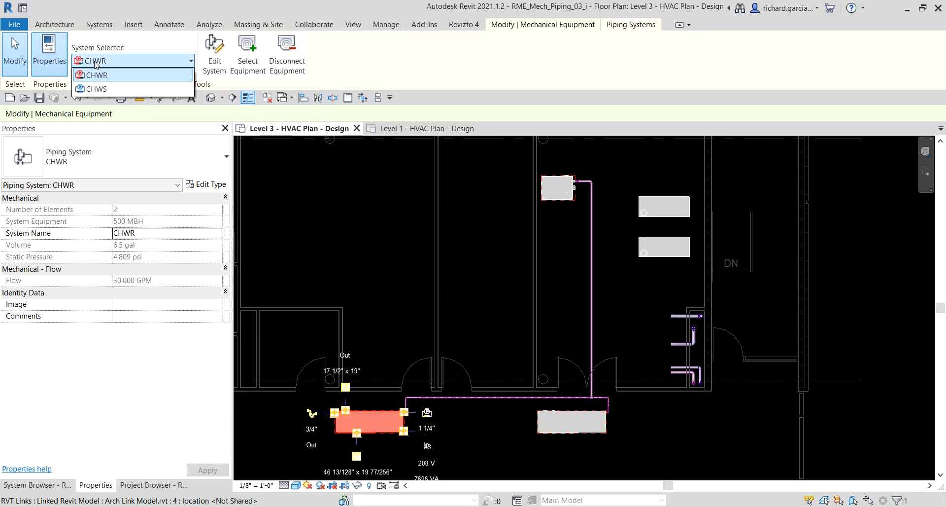
key(ctrl)
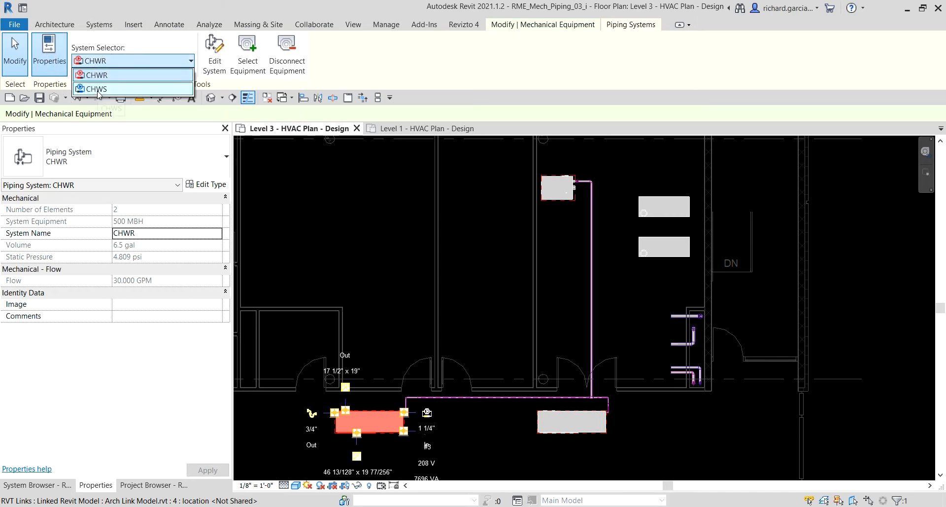
click(103, 63)
key(ctrl)
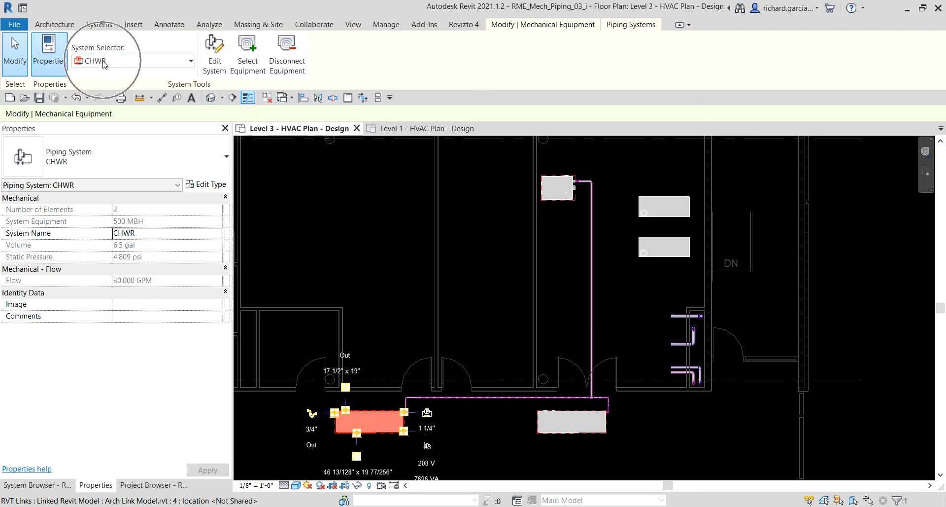
key(ctrl)
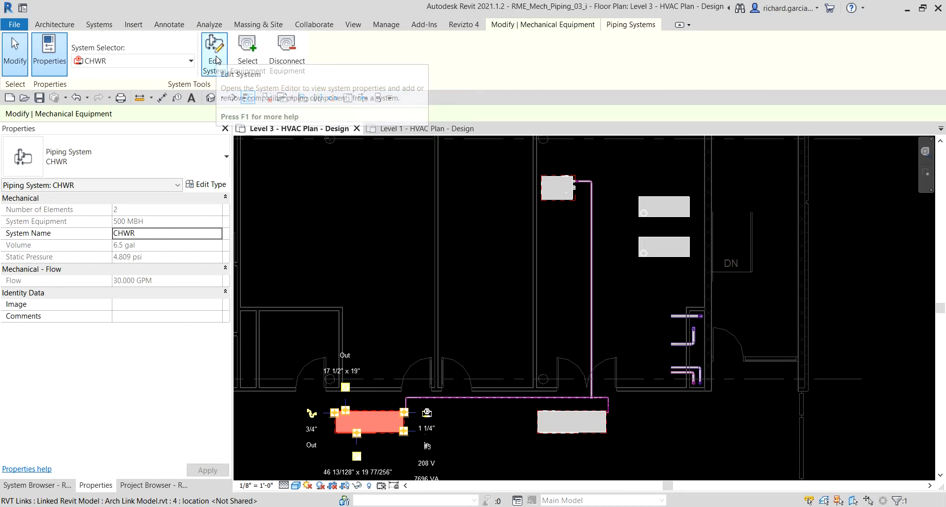
key(ctrl)
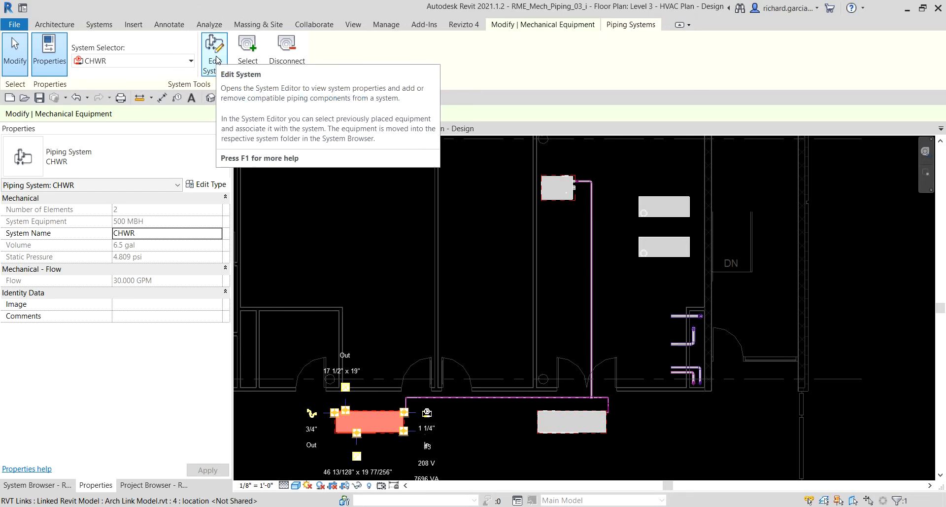
click(216, 54)
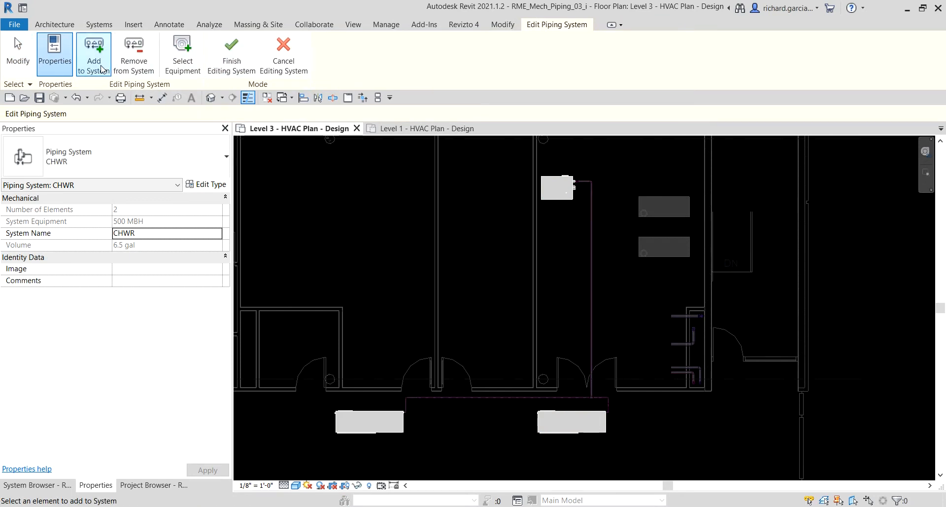
Add the Level 1 heat pumps along the western and northern corridors to the CHWR system and finish editing it.
key(ctrl)
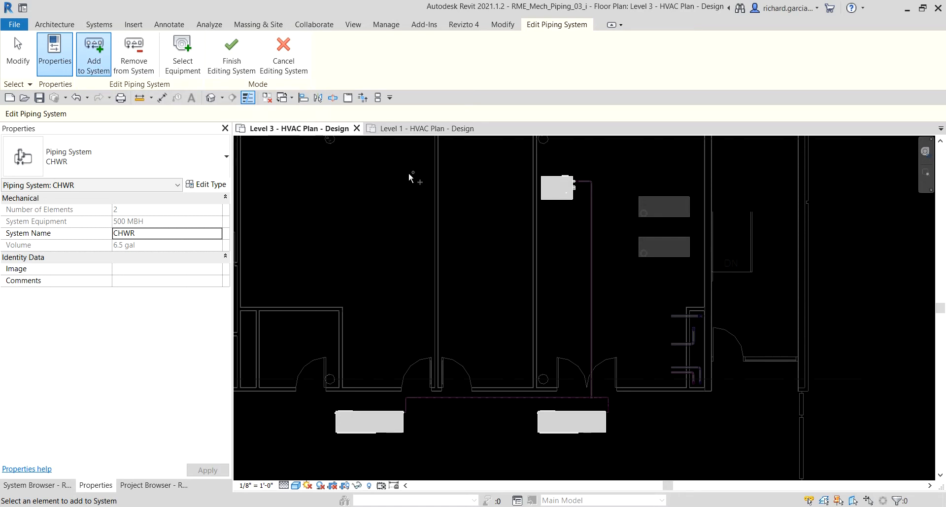
key(ctrl)
click(396, 129)
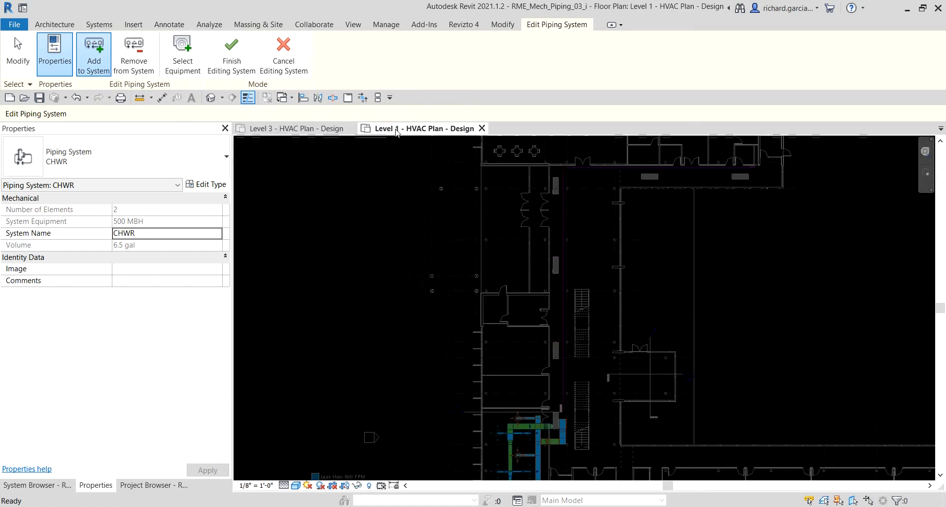
key(ctrl)
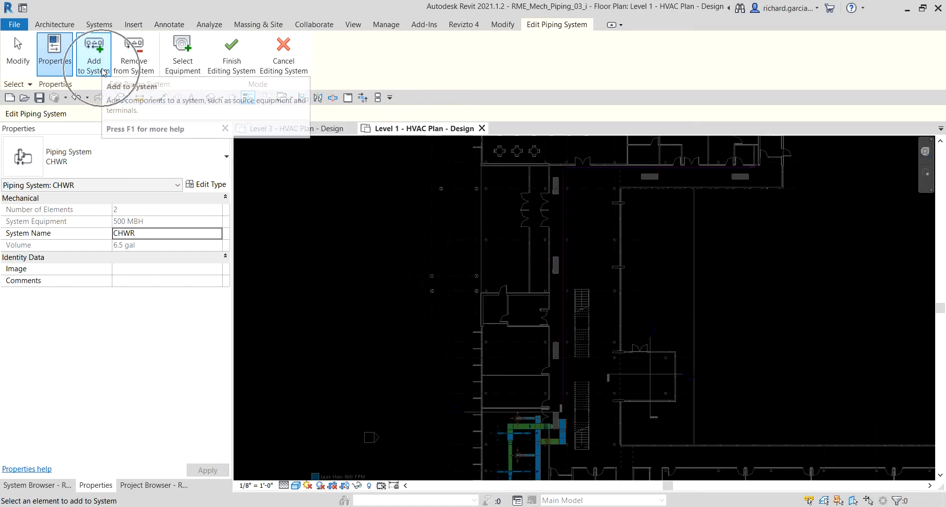
middle_drag(716, 243, 650, 294)
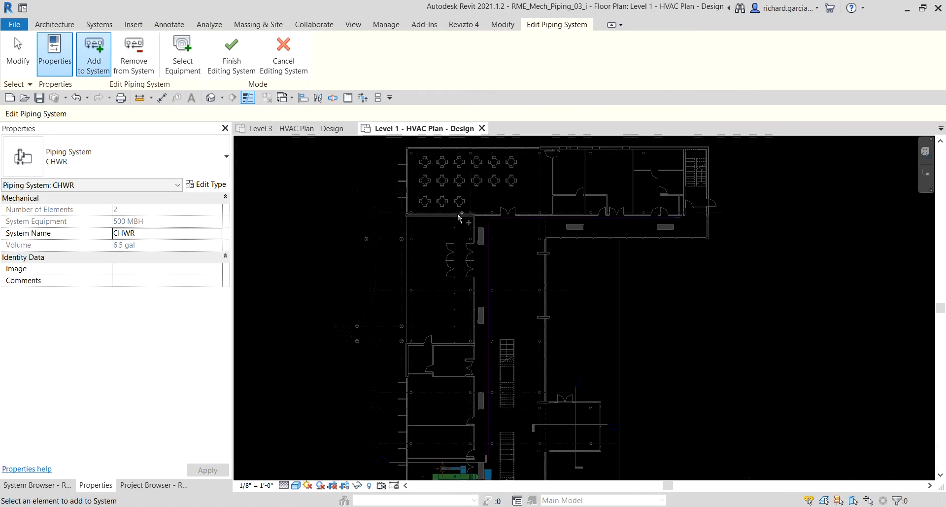
drag(385, 199, 709, 362)
middle_drag(716, 354, 722, 287)
drag(722, 288, 704, 422)
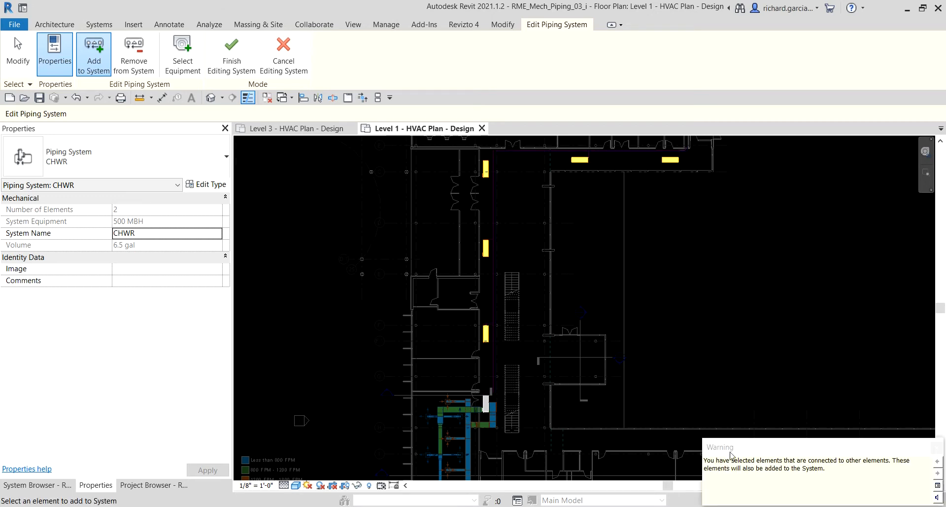
drag(731, 454, 589, 226)
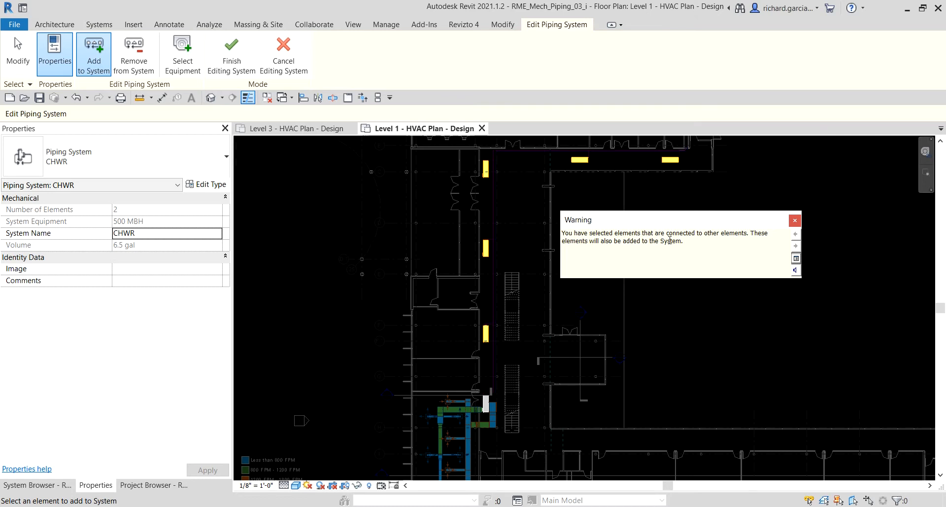
click(795, 223)
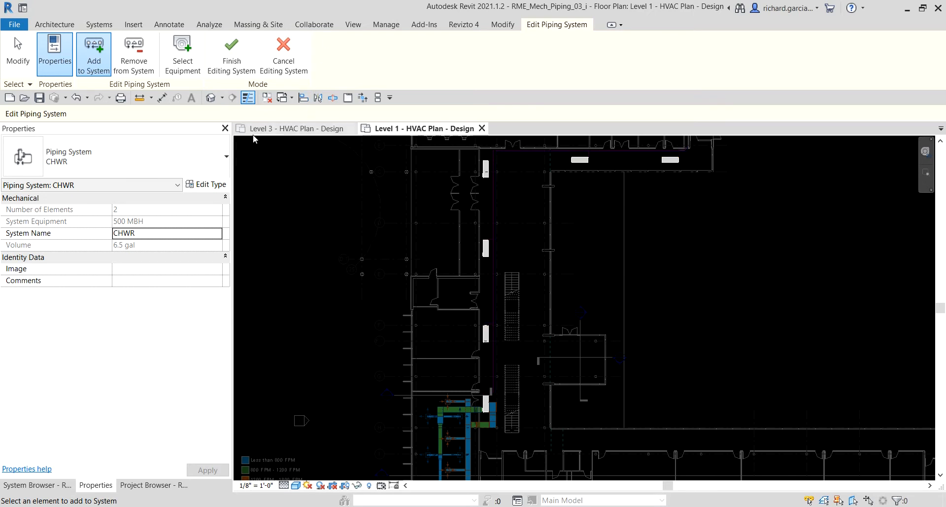
click(234, 53)
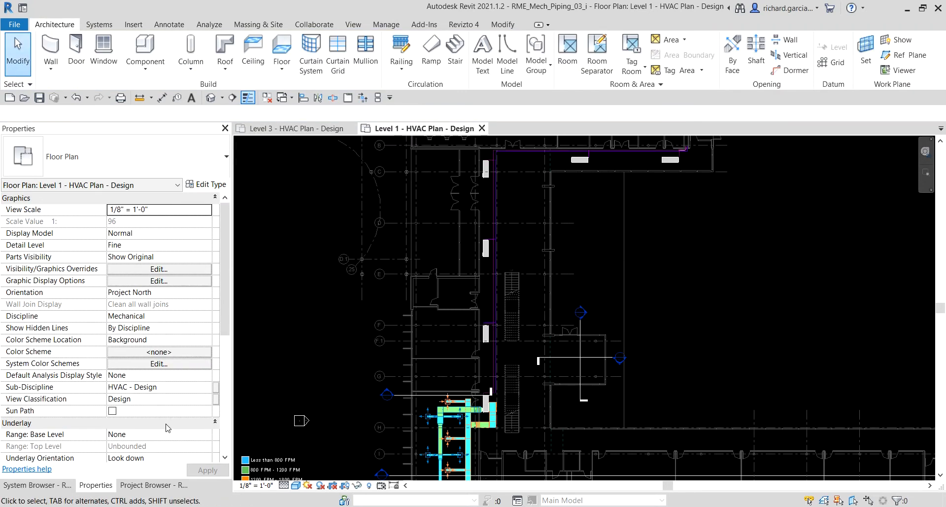
Expand the CHWR system under Piping in the System Browser to list the equipment served by the condensing boiler.
click(42, 485)
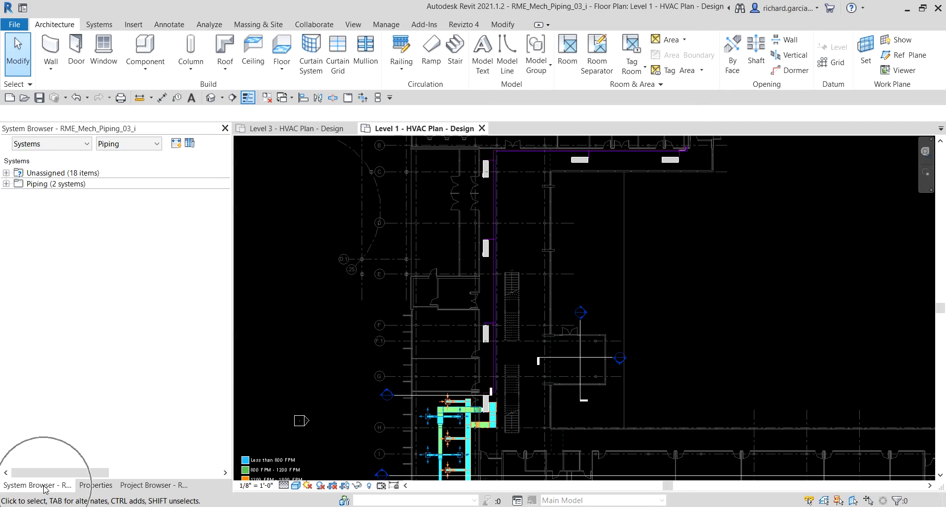
click(6, 183)
click(18, 195)
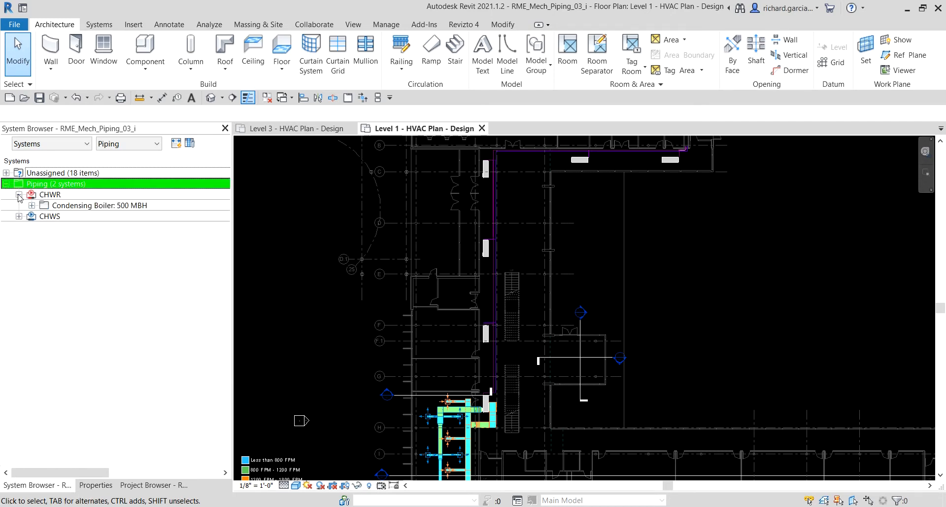
click(32, 205)
click(45, 216)
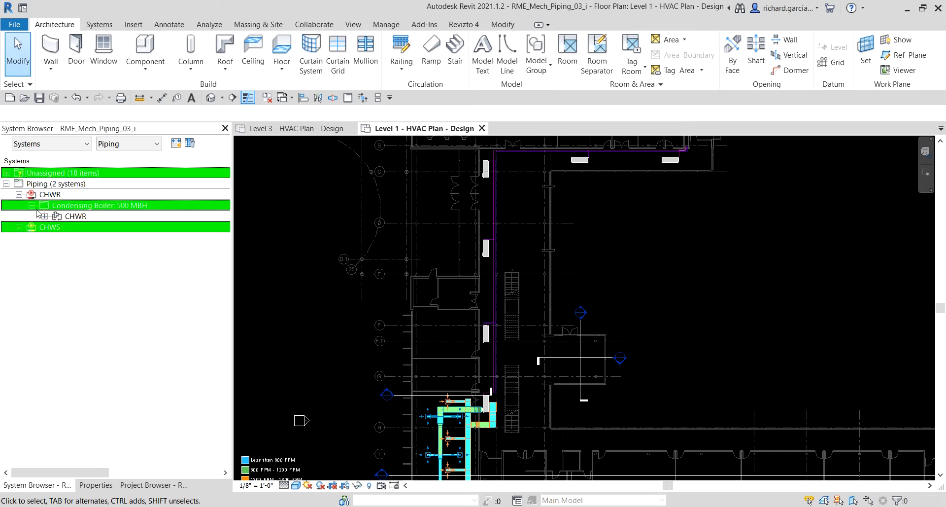
click(44, 216)
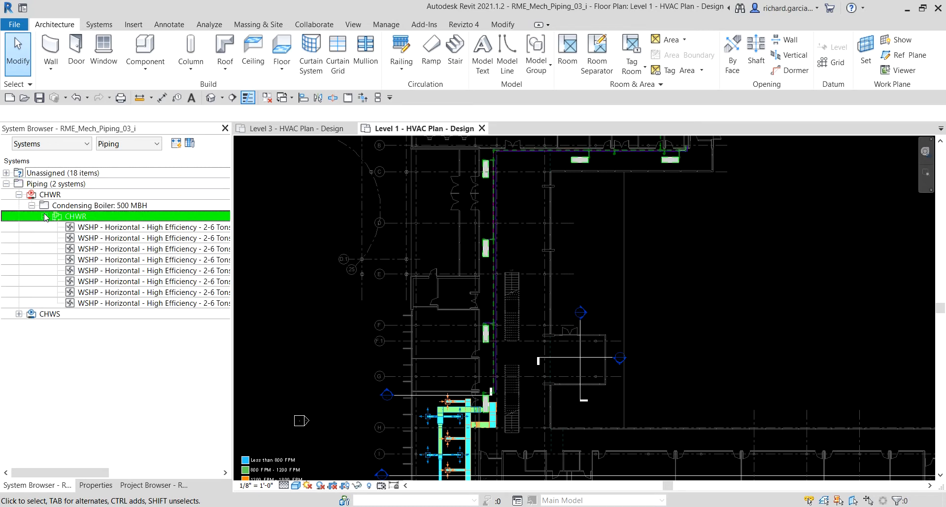
Select several of the WSHP entries listed under CHWR in turn to locate each heat pump on the Level 1 plan.
click(121, 227)
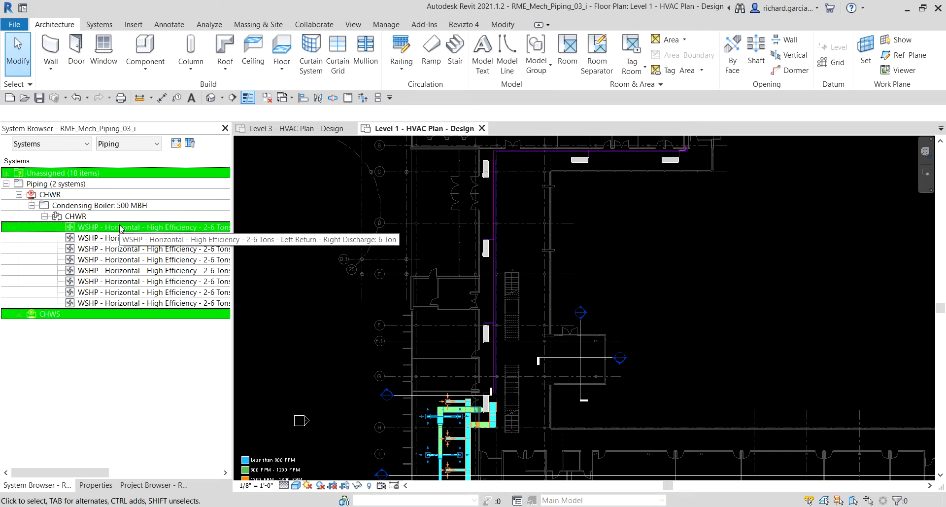
click(113, 302)
click(124, 293)
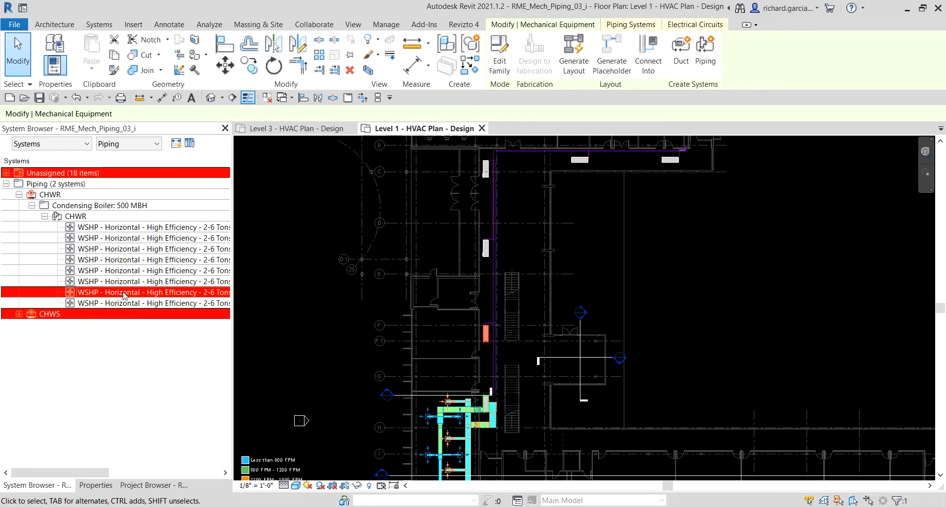
click(124, 282)
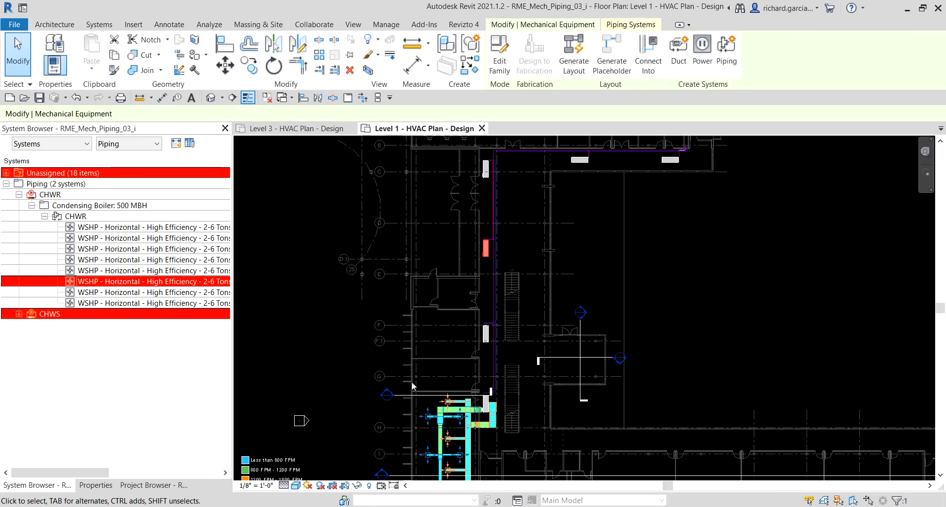
key(ctrl)
click(209, 271)
key(ctrl)
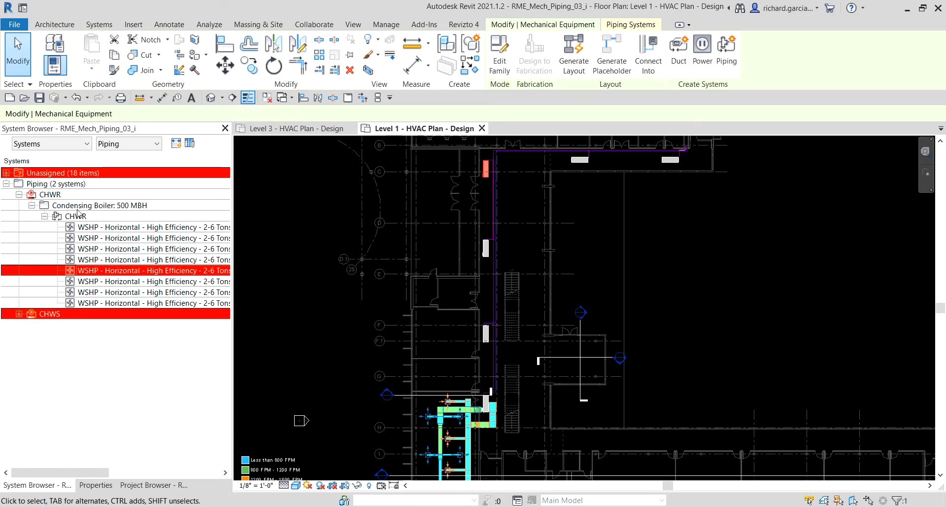
Inspect the supply and return risers and the adjacent heat pump branch at the Level 1 chase, and clear the selection.
key(ctrl)
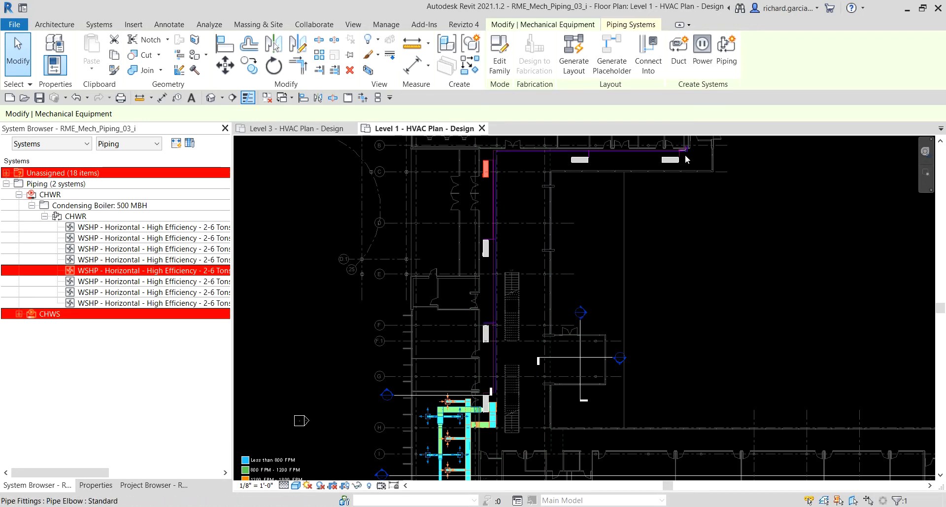
scroll(697, 151, up, 5)
scroll(714, 146, up, 1)
middle_drag(750, 183, 641, 347)
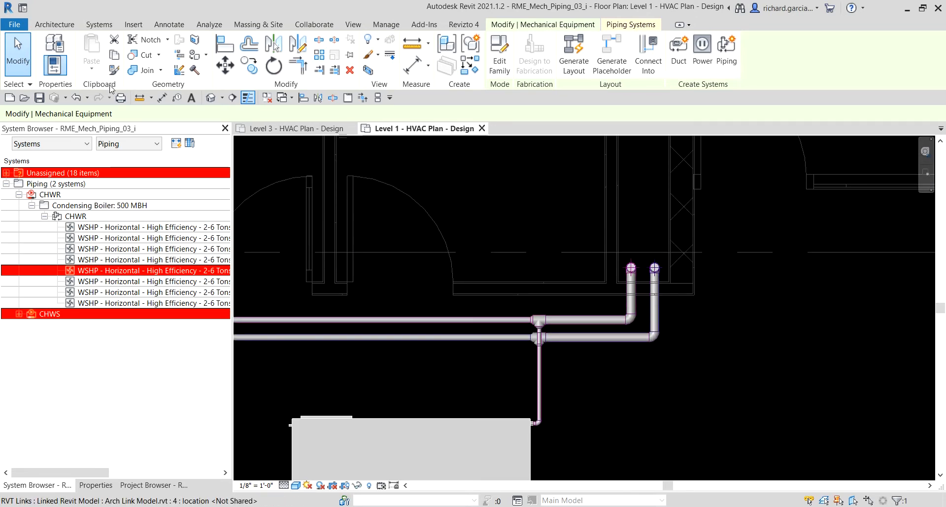
click(19, 48)
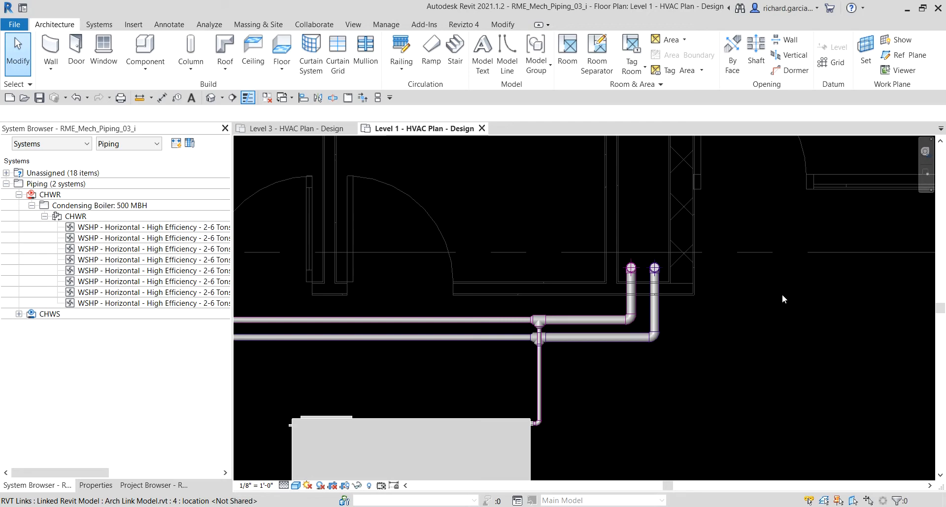
Examine the Level 1 mains and heat pumps along the western corridor and back to the northern corridor chase.
scroll(692, 320, down, 12)
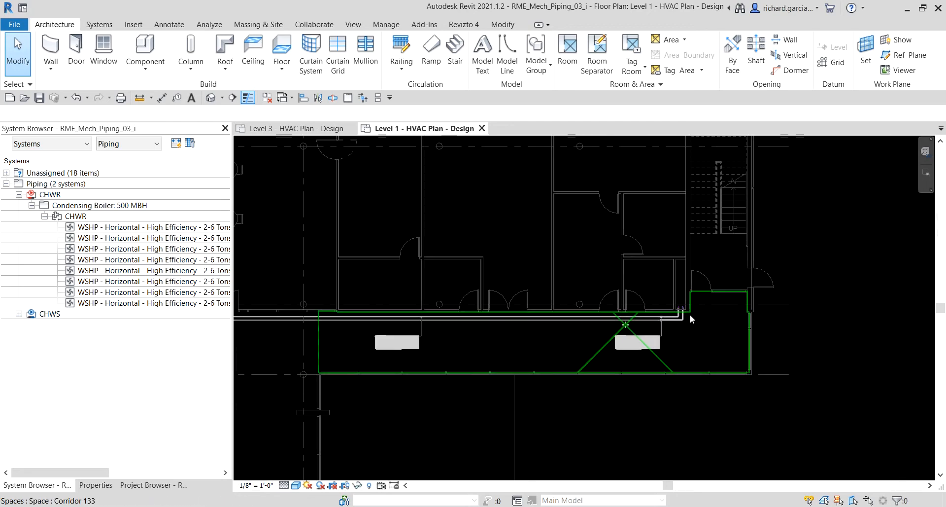
middle_drag(695, 375, 825, 274)
scroll(778, 274, down, 1)
scroll(777, 274, down, 3)
middle_drag(715, 338, 669, 221)
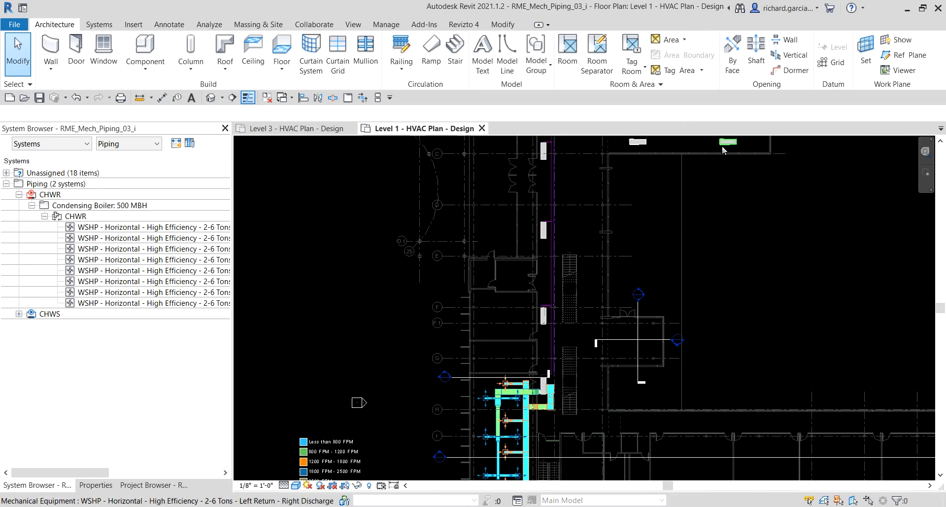
middle_drag(754, 147, 663, 289)
scroll(680, 266, up, 3)
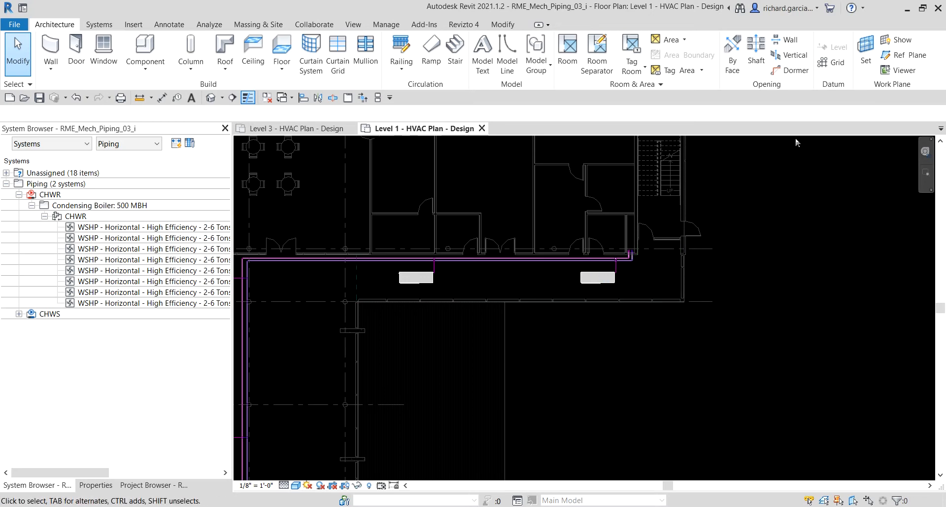
Close the Level 1 - HVAC Plan - Design view and examine the open pipe ends at the Level 3 chase.
click(482, 129)
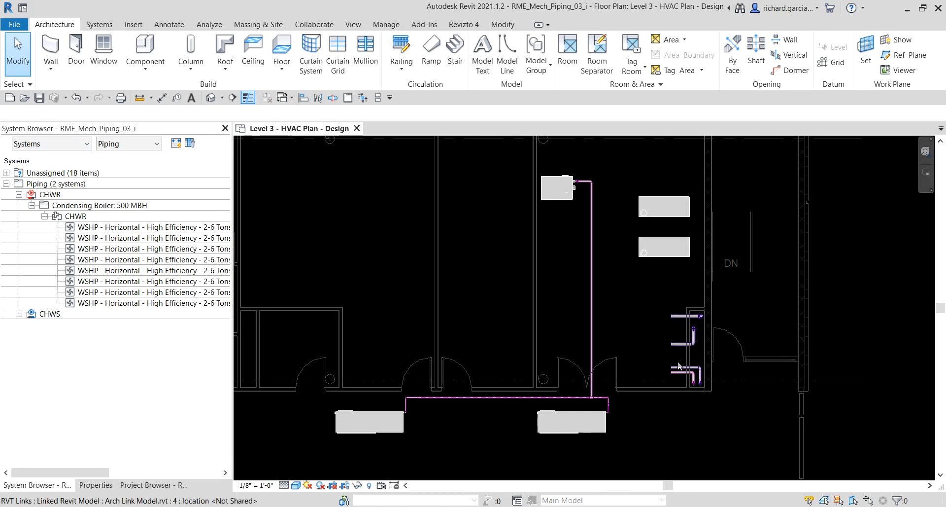
scroll(690, 389, up, 5)
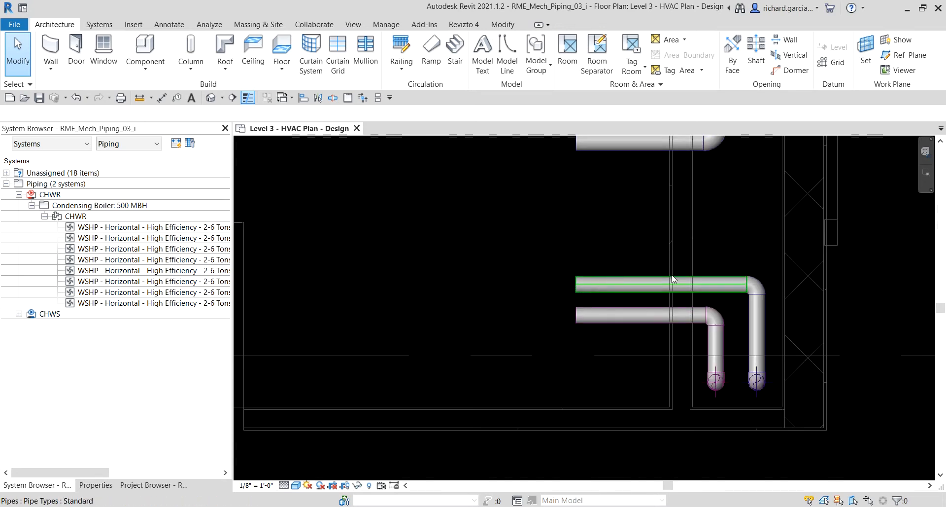
scroll(718, 385, down, 3)
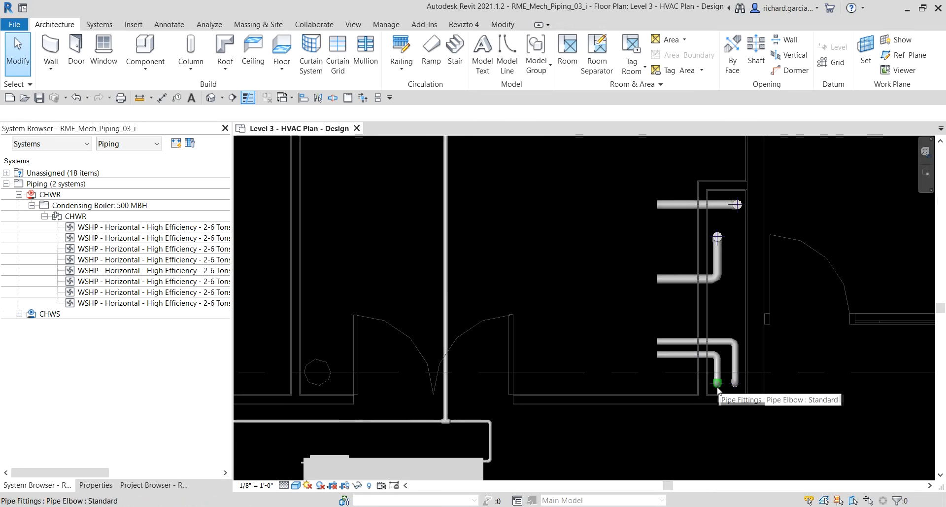
Check the system type of the southernmost open-ended pipe at the Level 3 chase in its properties.
middle_drag(660, 419, 767, 323)
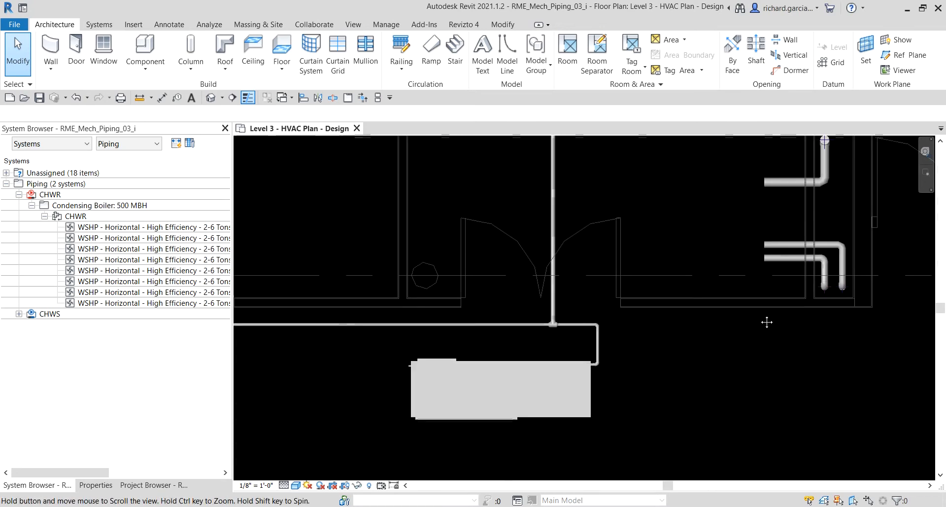
click(772, 259)
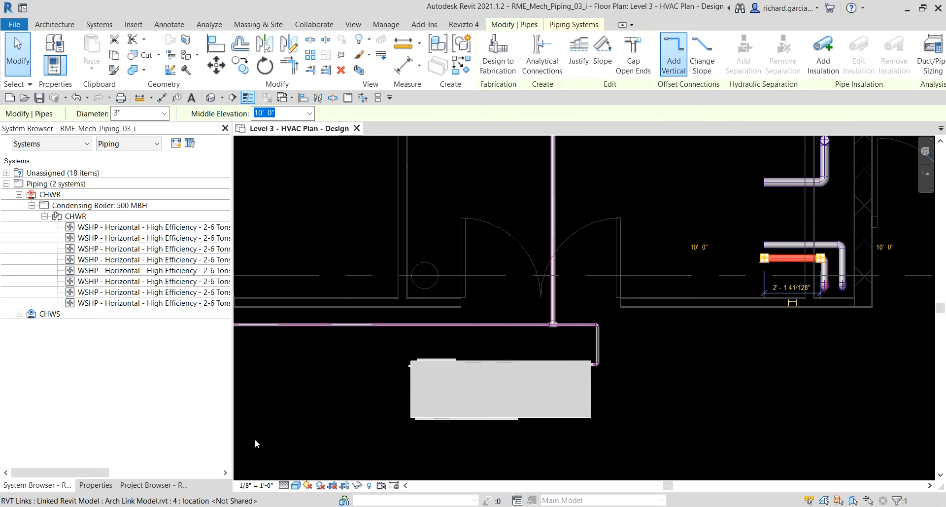
click(95, 485)
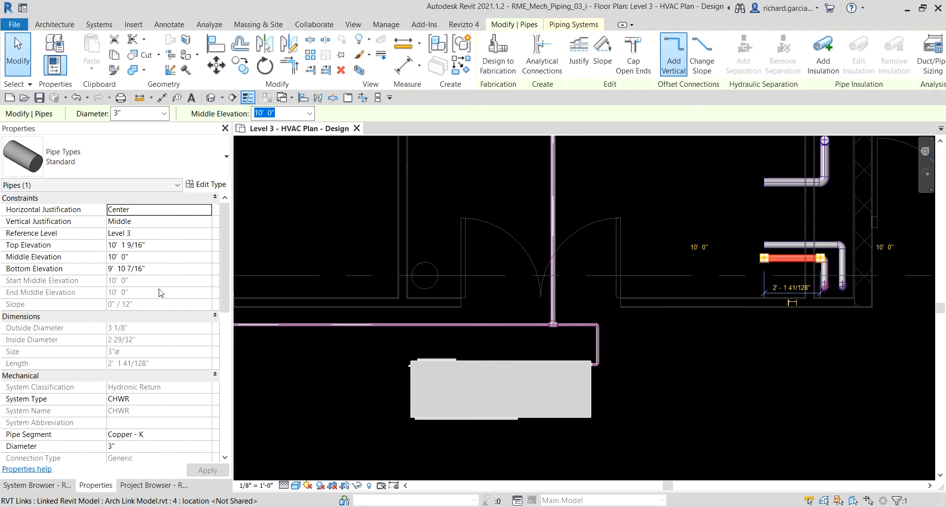
scroll(160, 335, down, 4)
click(130, 303)
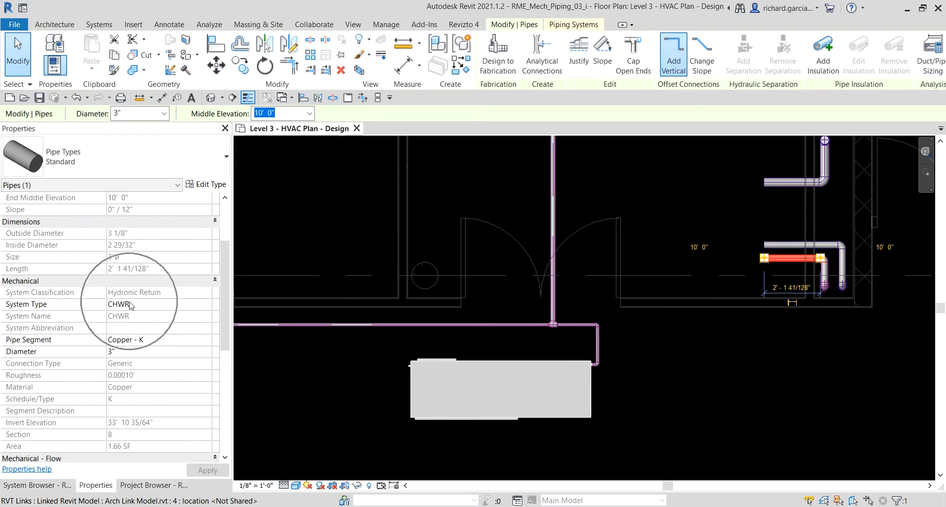
click(788, 217)
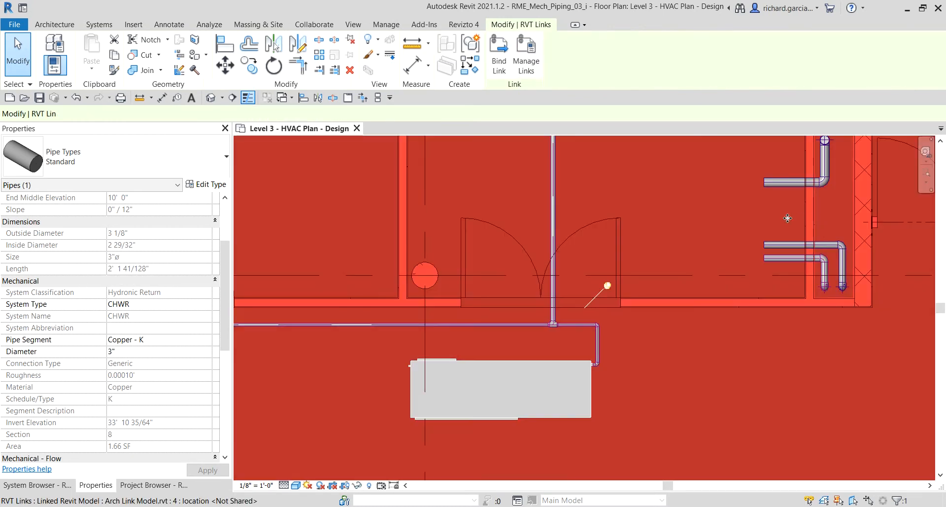
Check the system types of the adjacent open-ended chase pipe and of the long main running down from the boiler.
click(785, 244)
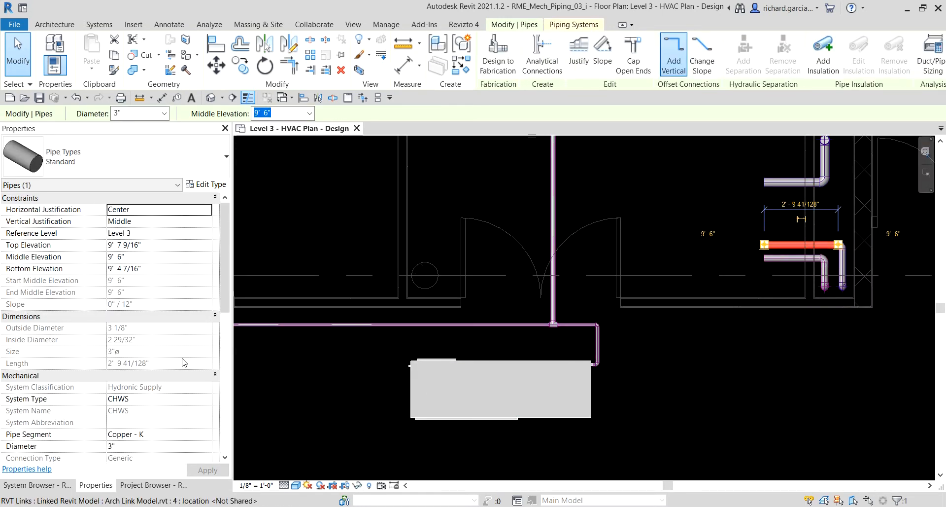
click(130, 400)
key(ctrl)
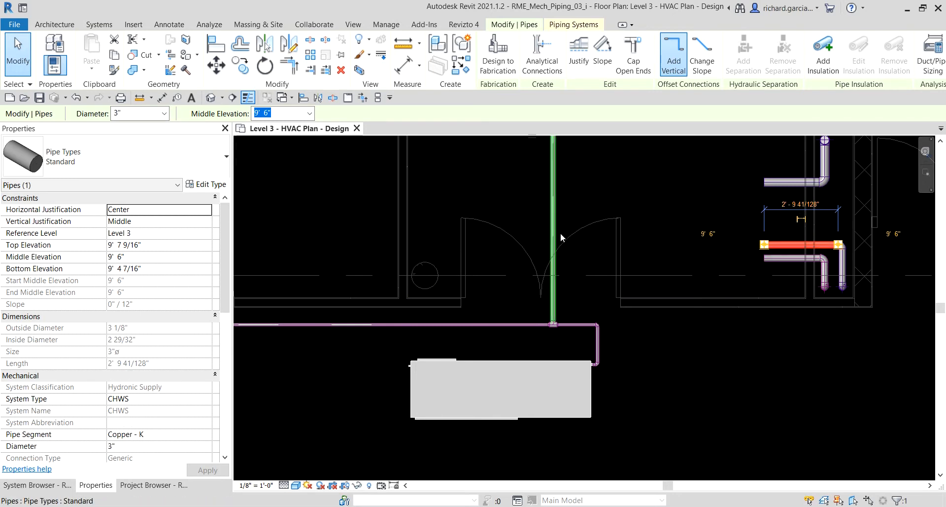
key(ctrl)
click(554, 202)
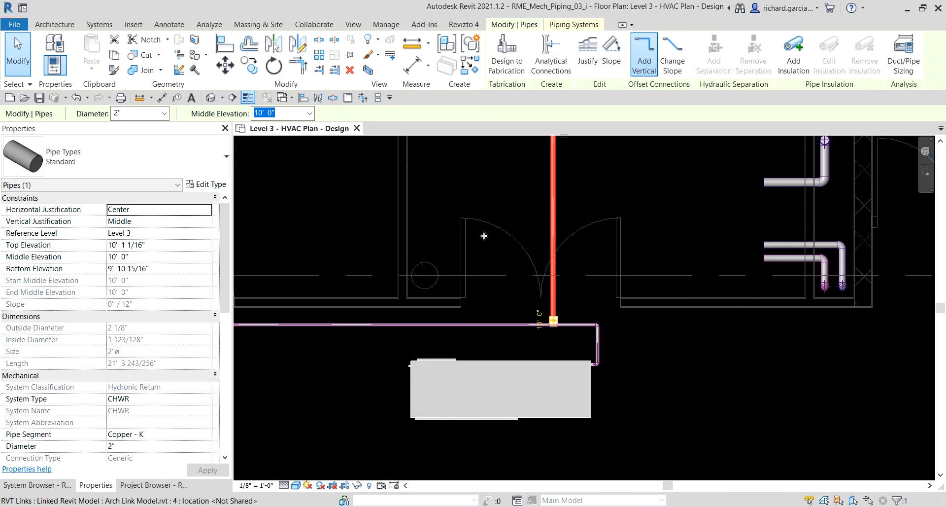
key(ctrl)
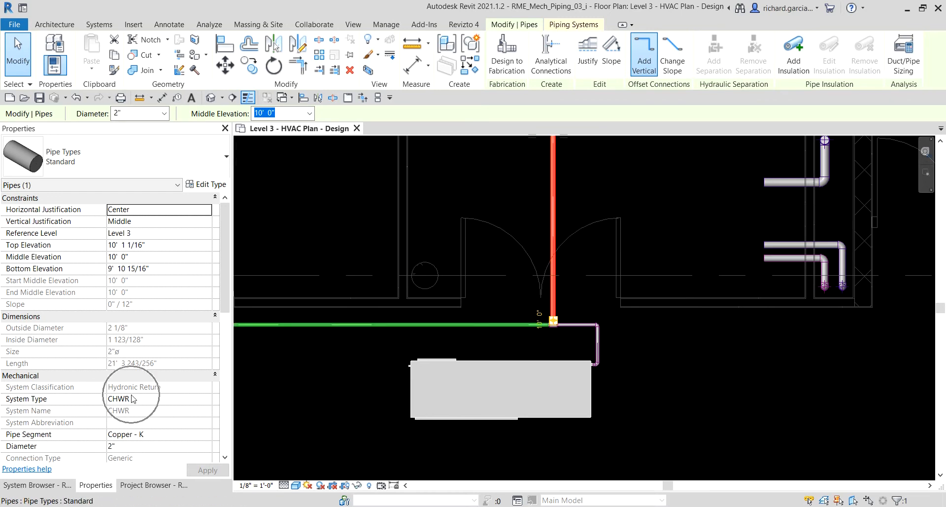
Inspect the mechanical flow properties of the southernmost open-ended chase pipe and clear the selection.
click(773, 258)
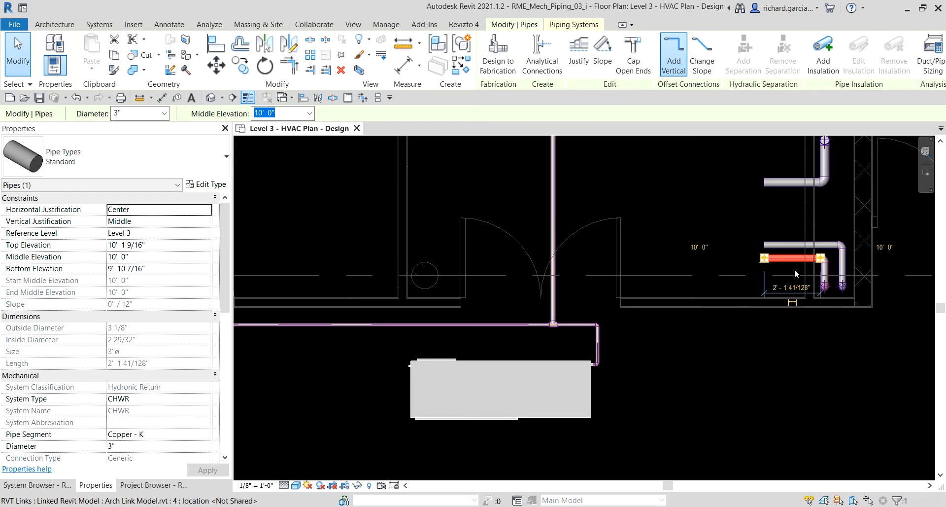
key(ctrl)
scroll(242, 375, down, 1)
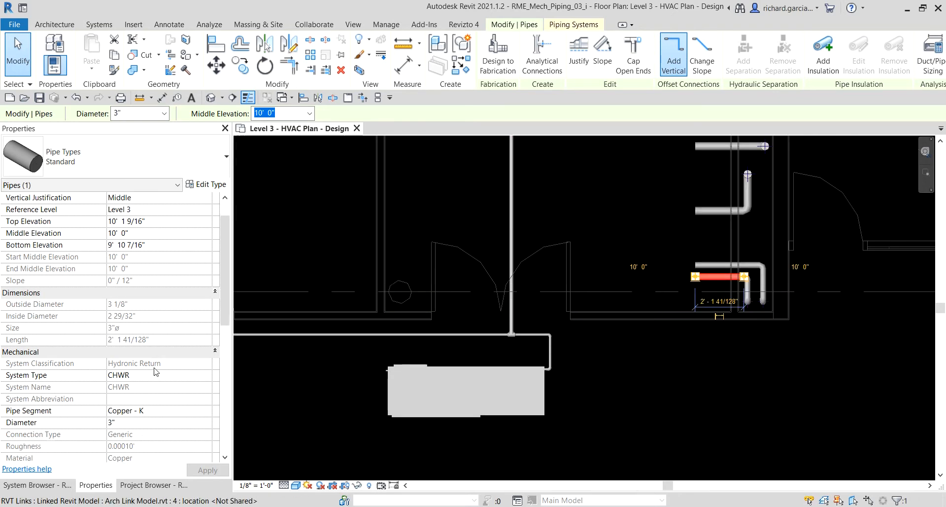
scroll(146, 367, down, 5)
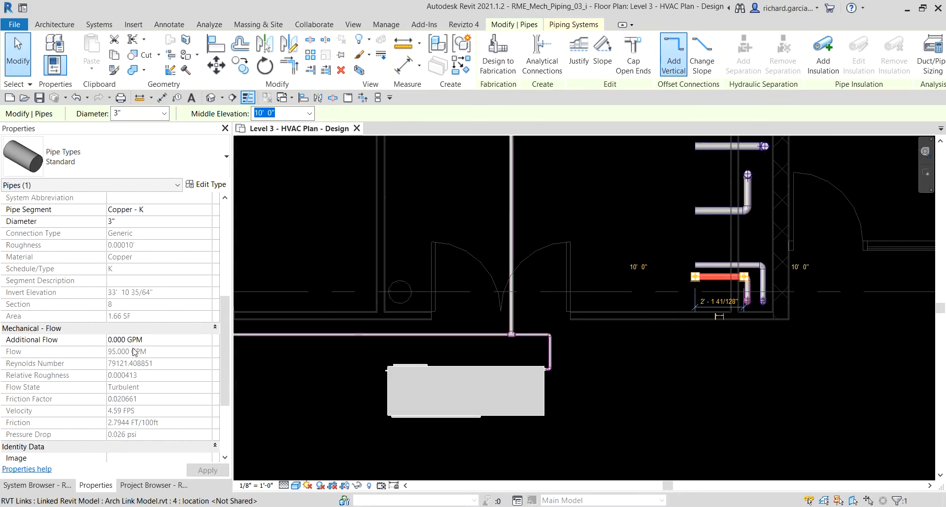
key(ctrl)
key(ctrl)
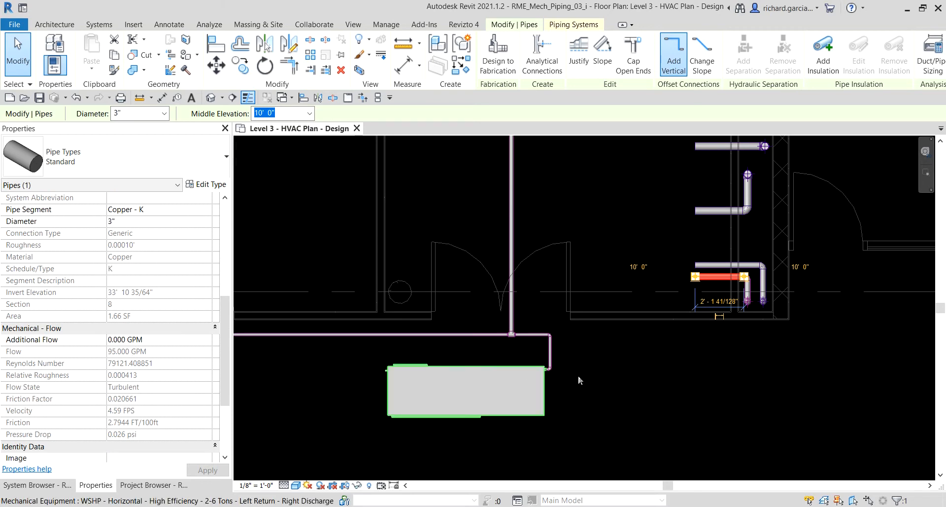
click(764, 371)
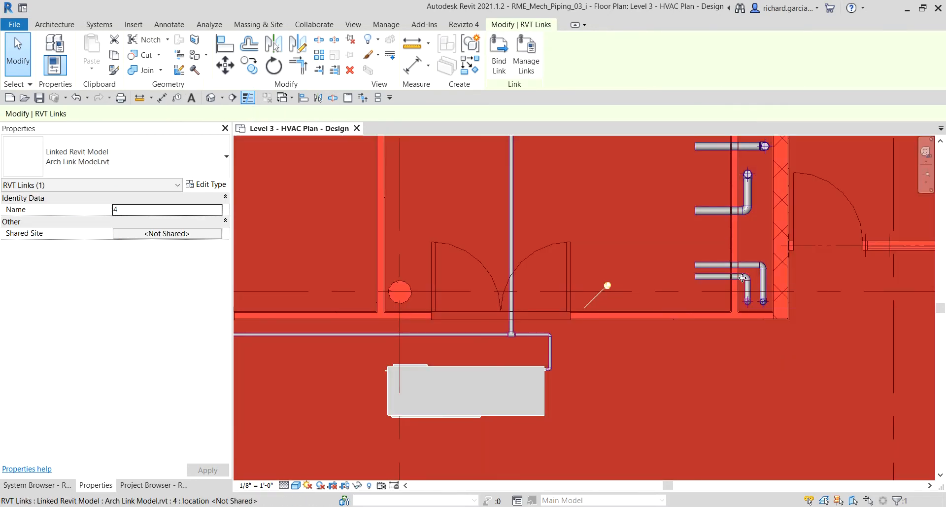
key(Escape)
key(ctrl)
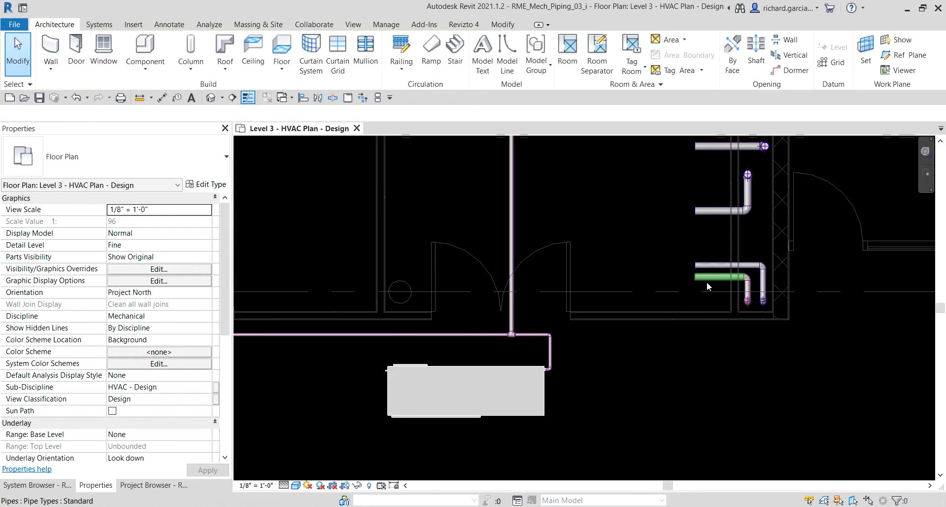
Extend the open end of the southernmost chase pipe west to join the vertical CHWR main.
click(705, 278)
scroll(684, 286, up, 1)
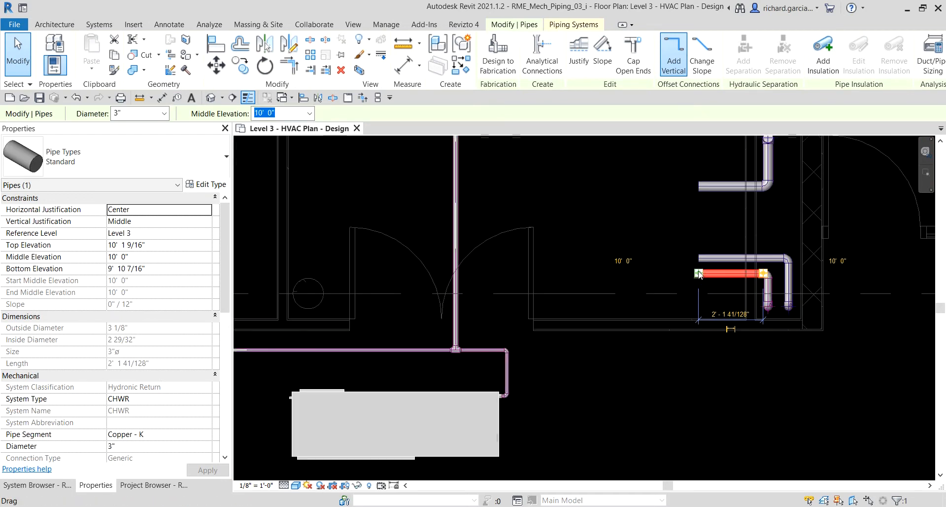
drag(699, 273, 509, 289)
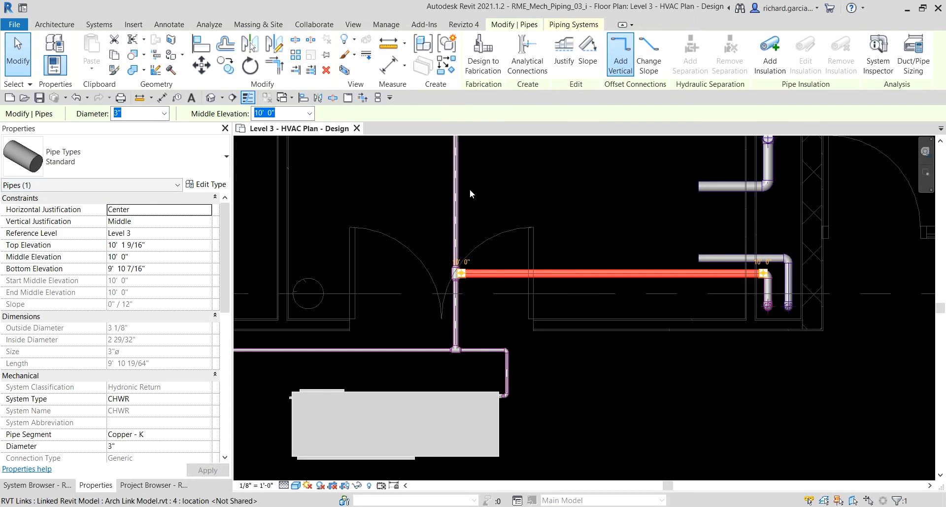
Check the flow of the extended CHWR pipe and the water flow of the Condensing Boiler it feeds.
scroll(108, 321, down, 5)
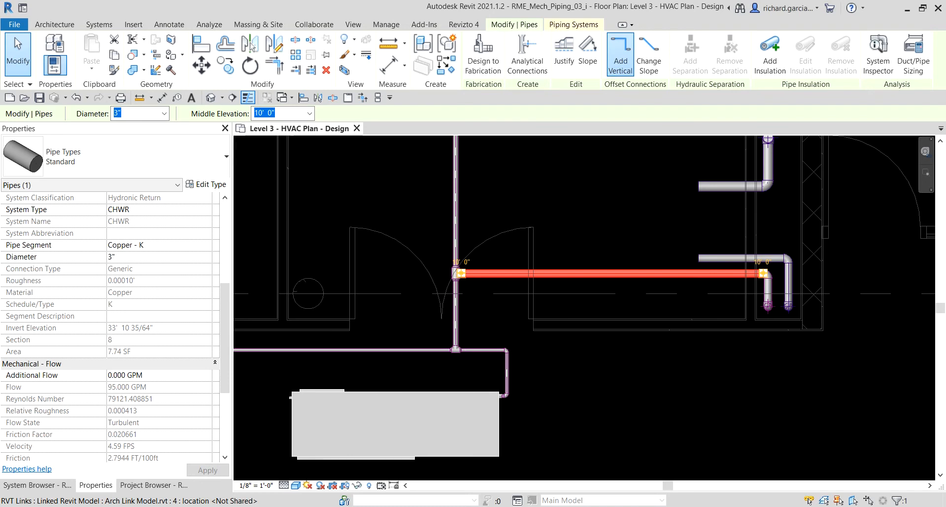
scroll(600, 243, down, 2)
middle_drag(570, 265, 533, 488)
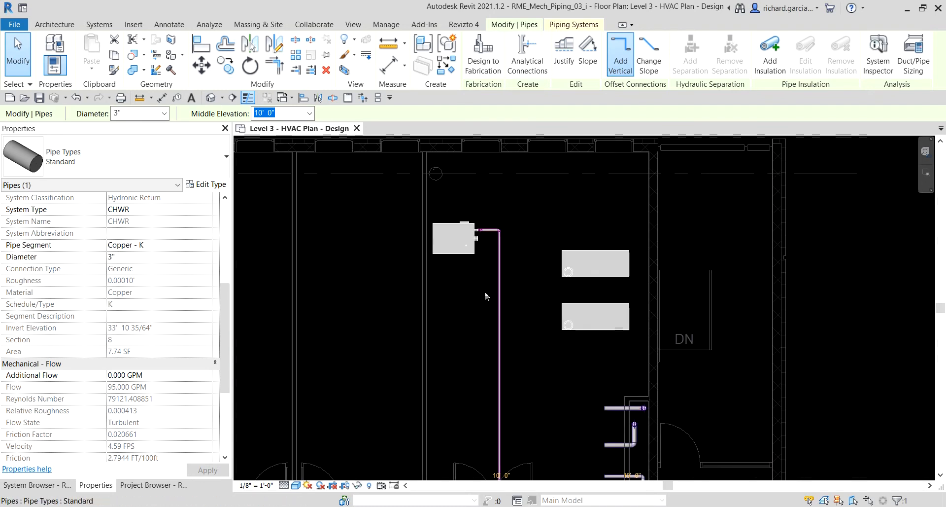
click(468, 249)
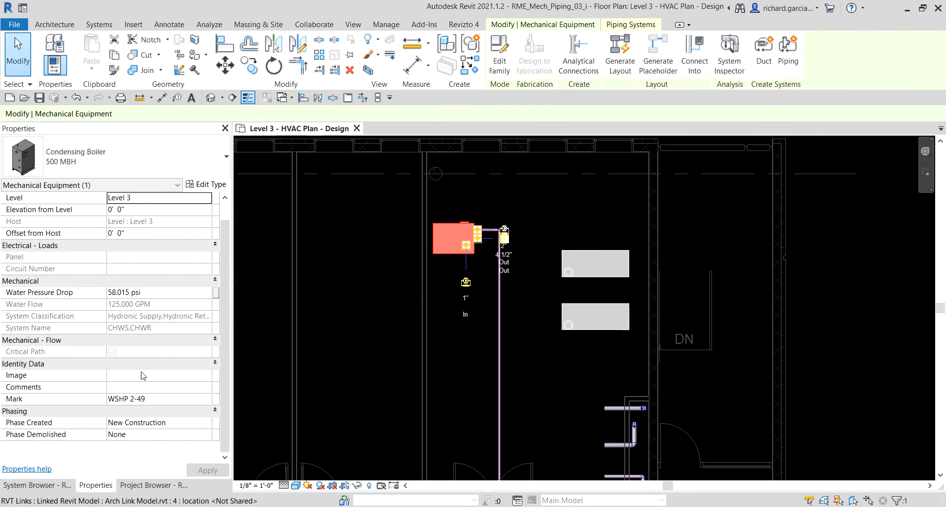
click(131, 305)
click(130, 306)
scroll(595, 312, down, 3)
Undo the extension of the chase pipe to the CHWR main.
click(759, 302)
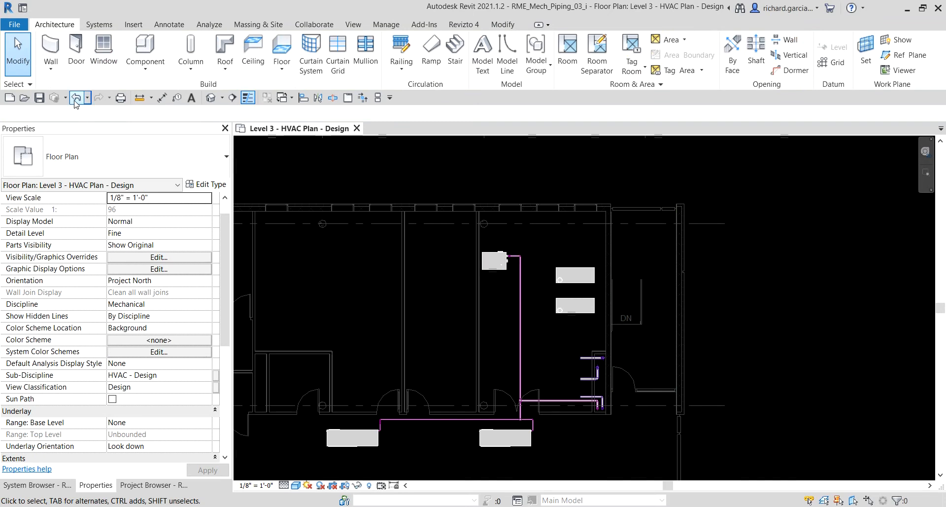
scroll(541, 439, up, 5)
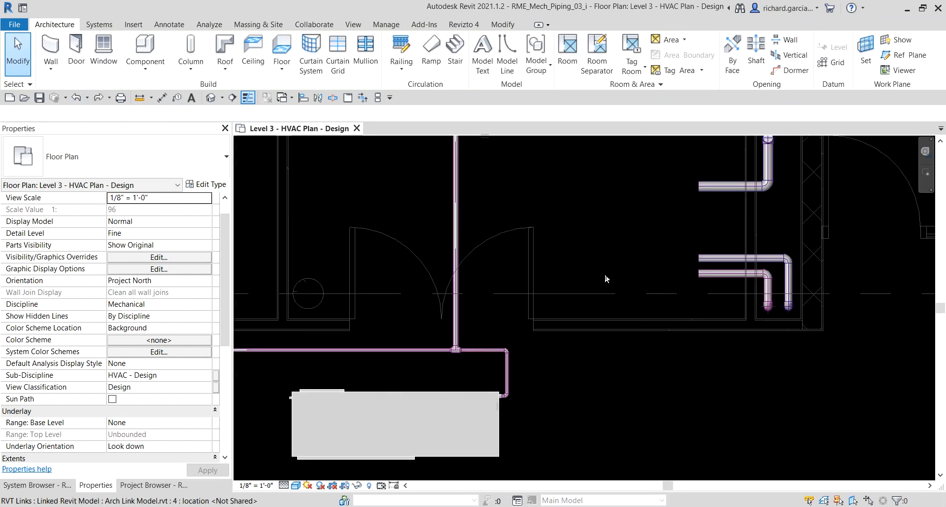
scroll(501, 226, down, 3)
Check the Condensing Boiler's water flow with only the two Level 3 heat pumps connected, and clear the selection.
click(445, 227)
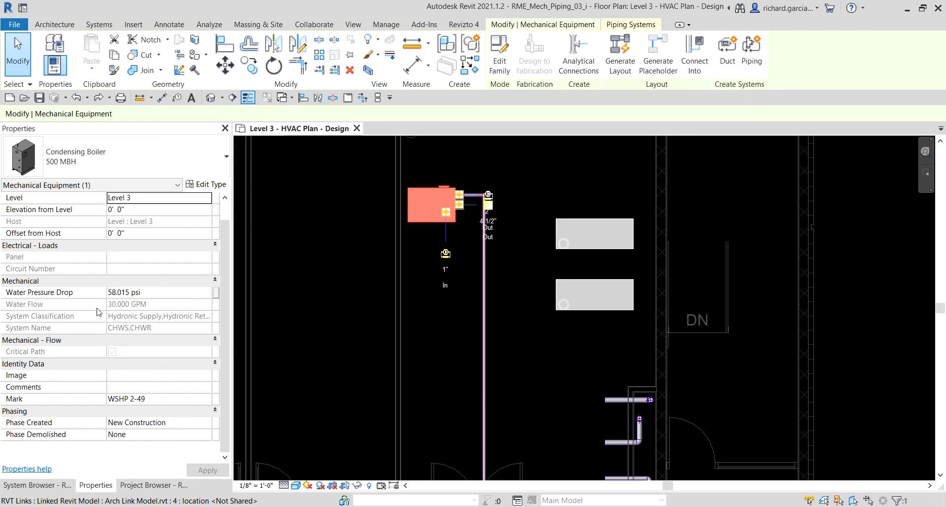
click(114, 306)
click(113, 304)
scroll(303, 316, down, 3)
middle_drag(262, 408, 350, 382)
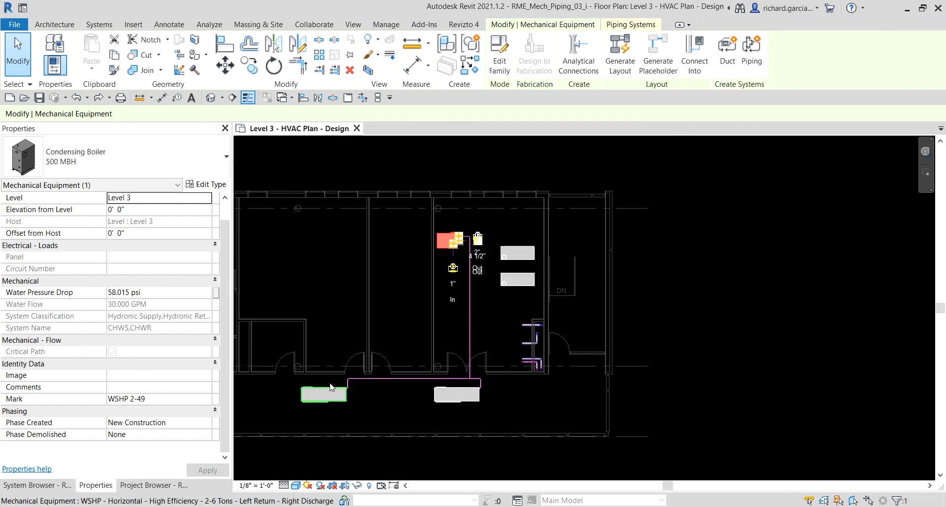
click(486, 389)
Connect the open CHWR pipe at the chase to the vertical CHWR main by extending its end west.
scroll(499, 365, up, 4)
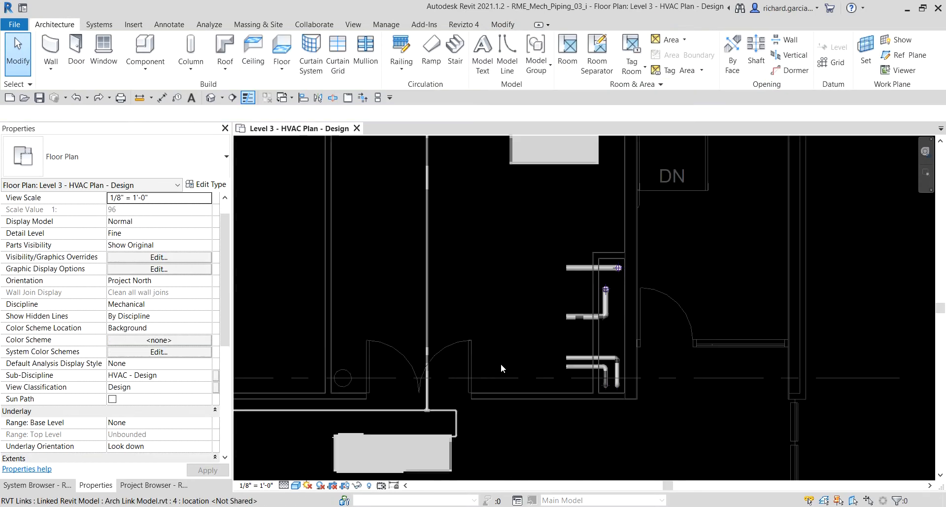
click(568, 366)
scroll(567, 367, up, 2)
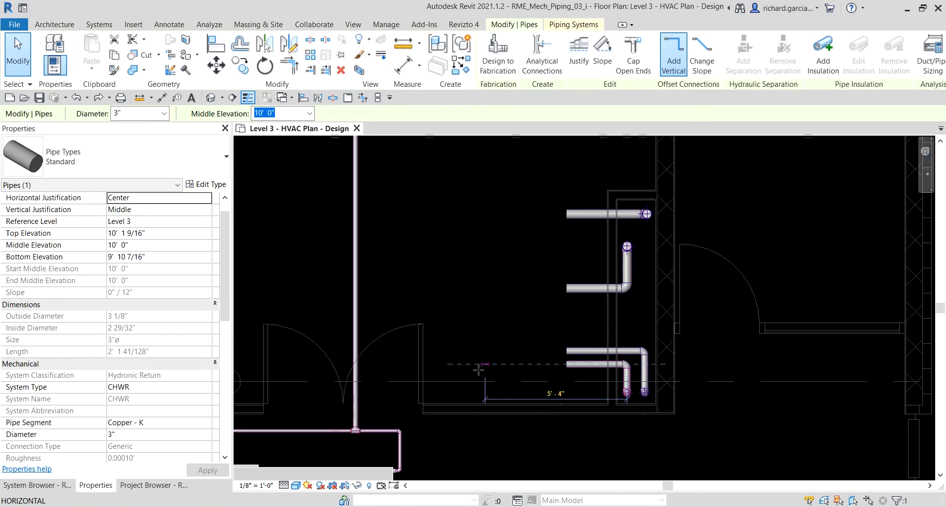
drag(479, 369, 355, 365)
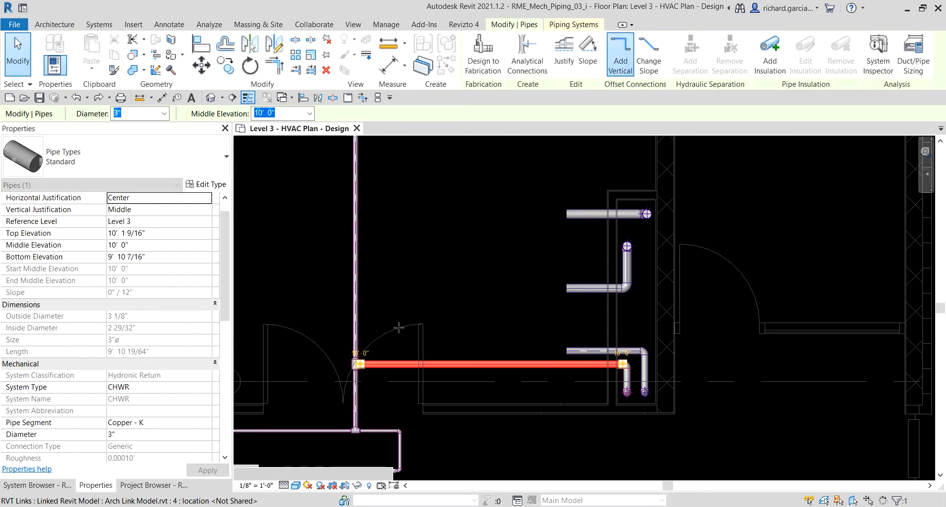
Check the flow of the connecting CHWR pipe and the boiler's water flow, and clear the selection.
scroll(414, 349, down, 4)
middle_drag(441, 273, 450, 335)
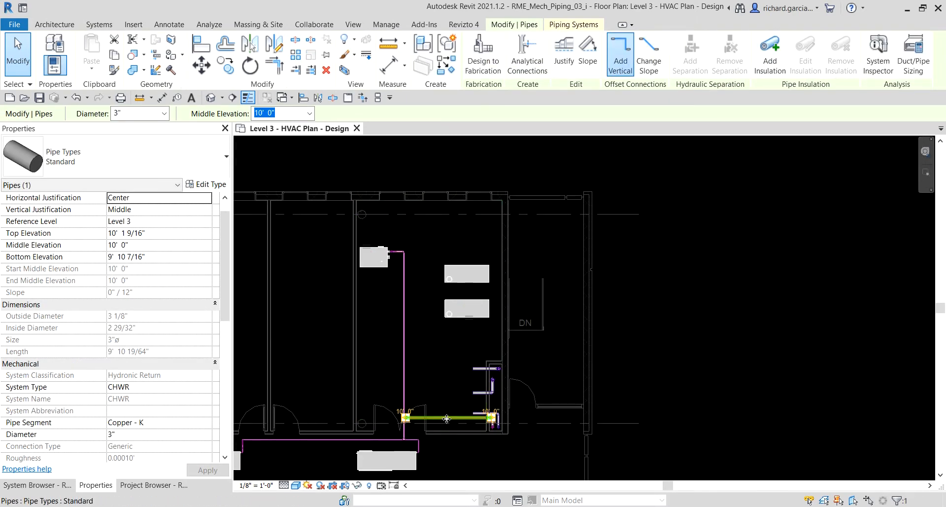
scroll(170, 389, down, 10)
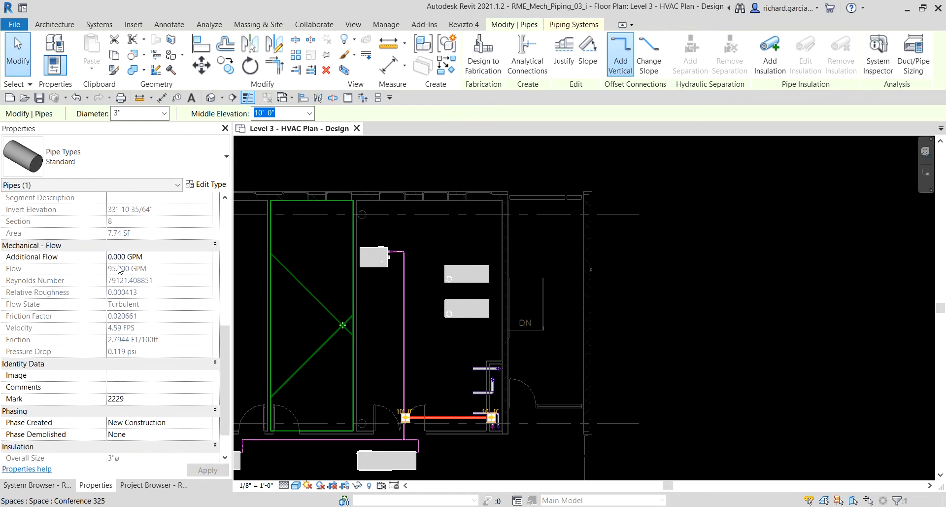
click(380, 269)
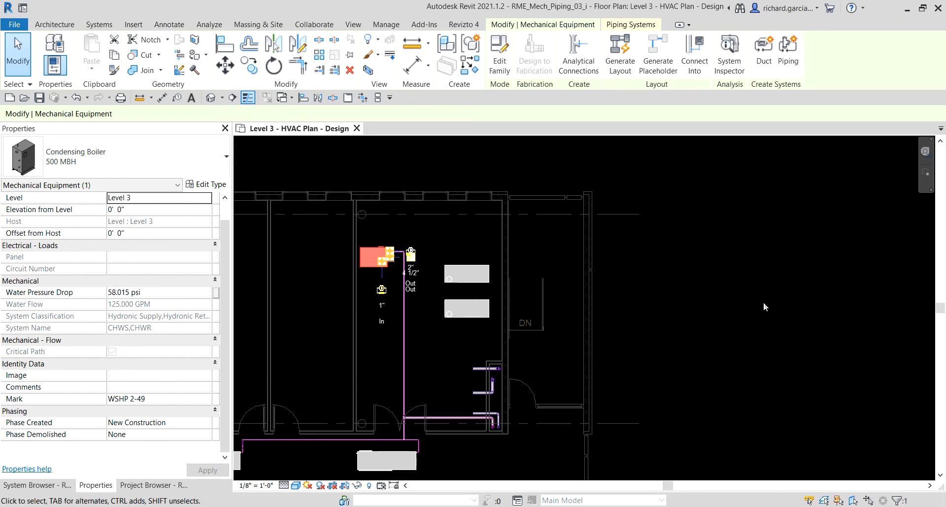
click(751, 271)
Start a Generate Layout for the CHWS system from the western Level 3 heat pump.
scroll(732, 279, down, 3)
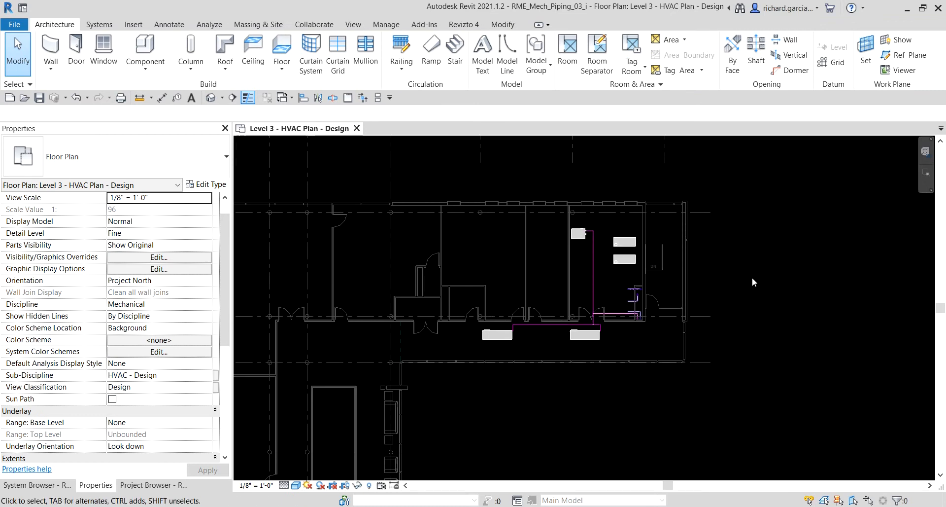
scroll(688, 281, up, 4)
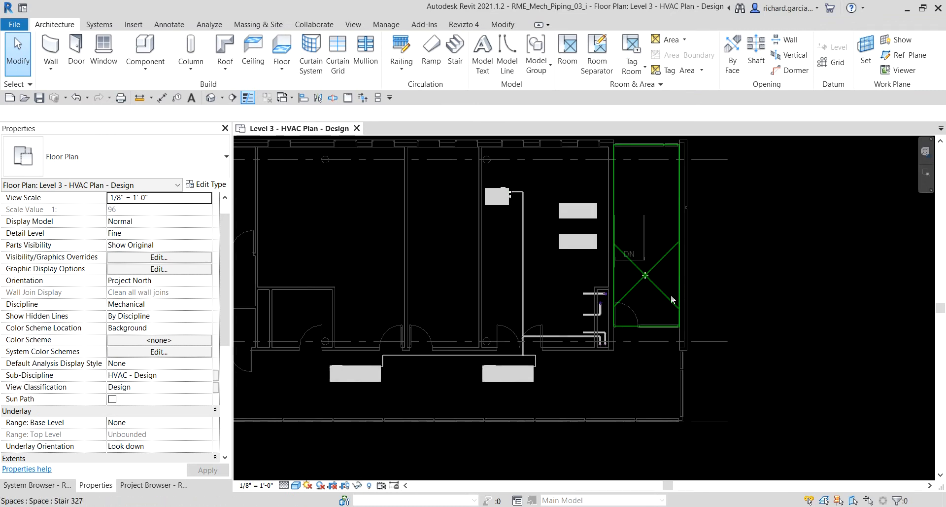
middle_drag(616, 315, 668, 344)
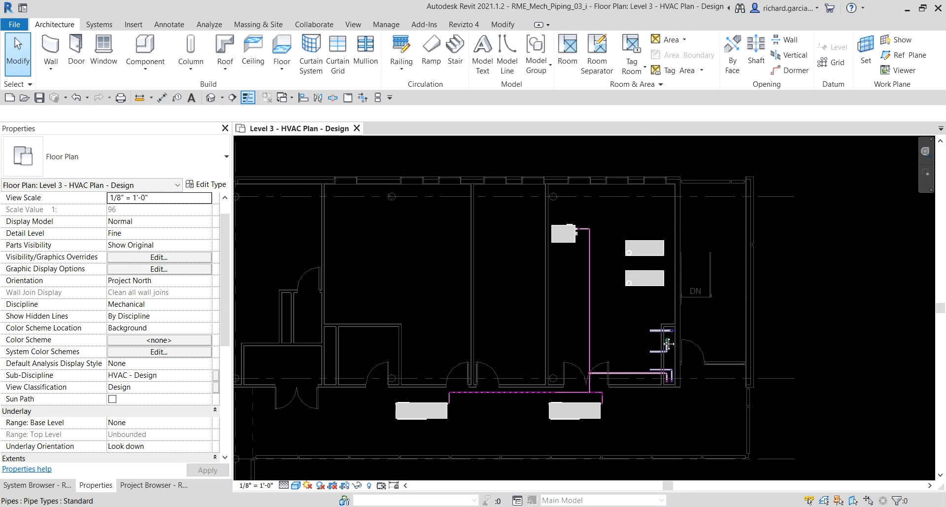
click(439, 423)
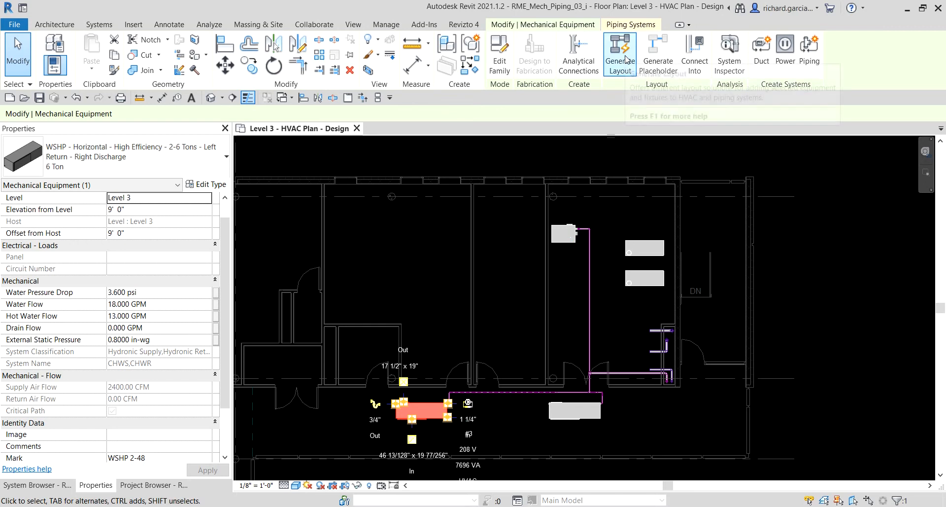
key(ctrl)
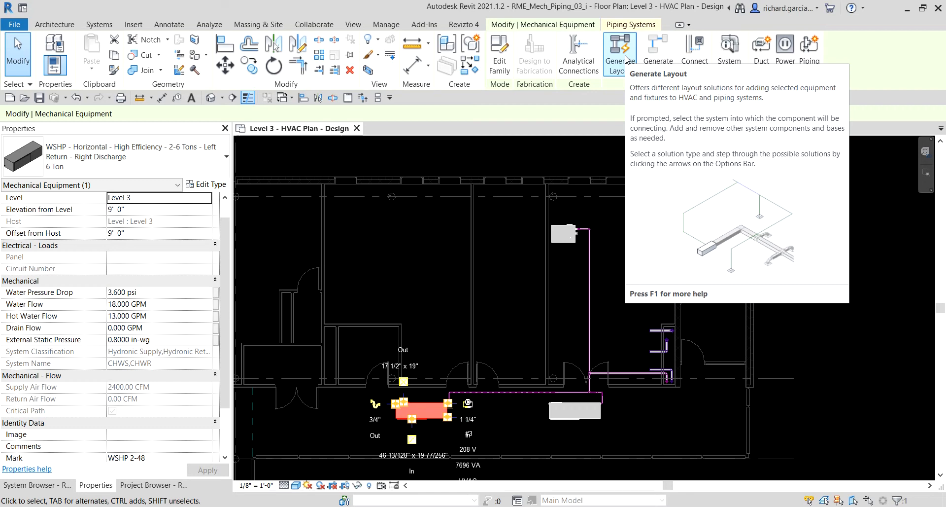
click(625, 50)
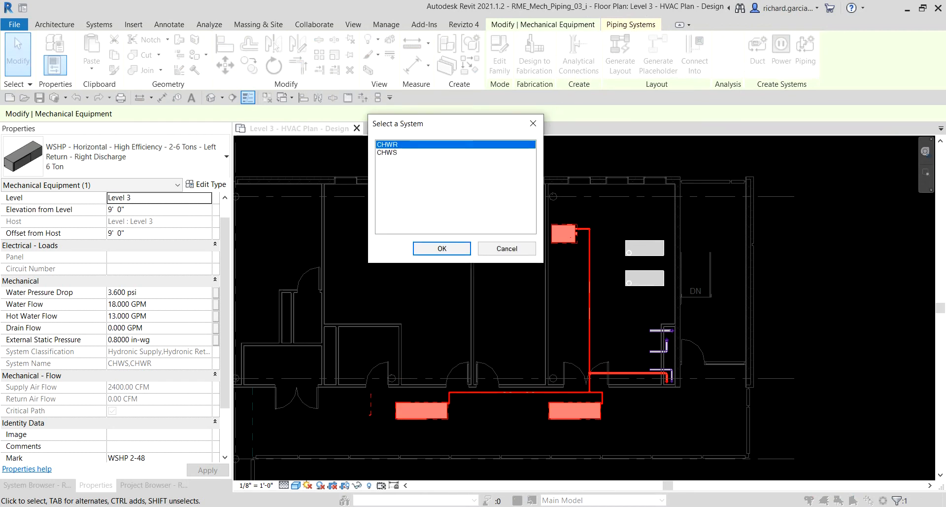
click(385, 152)
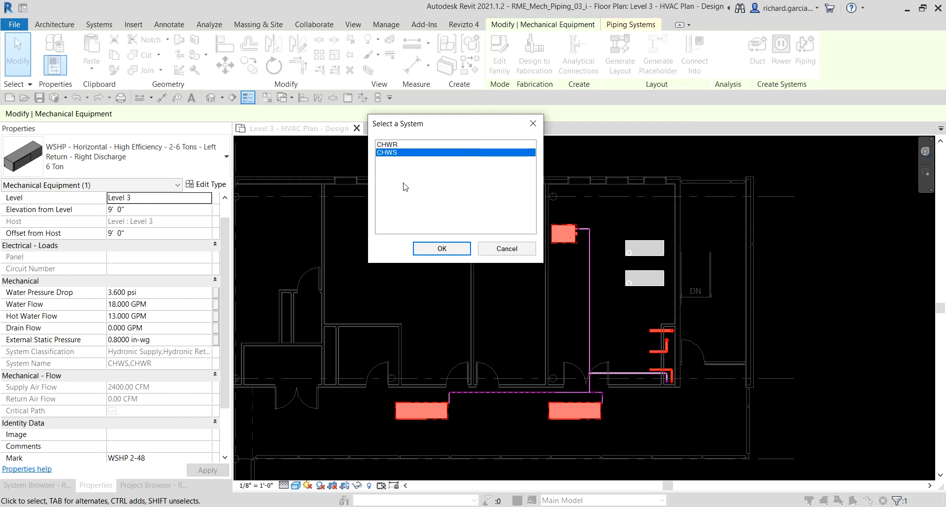
click(392, 153)
click(443, 248)
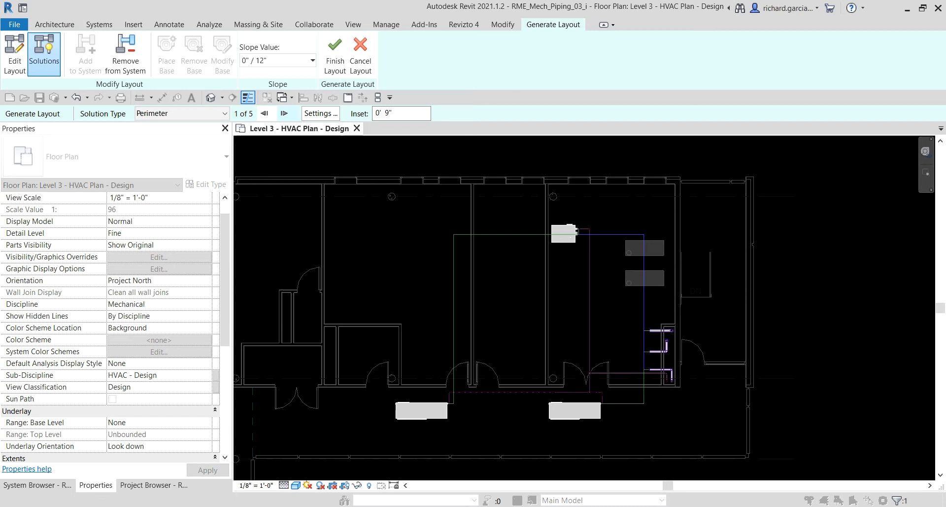
Keep the Perimeter solution type and set its inset to 1' 6".
click(159, 114)
click(160, 113)
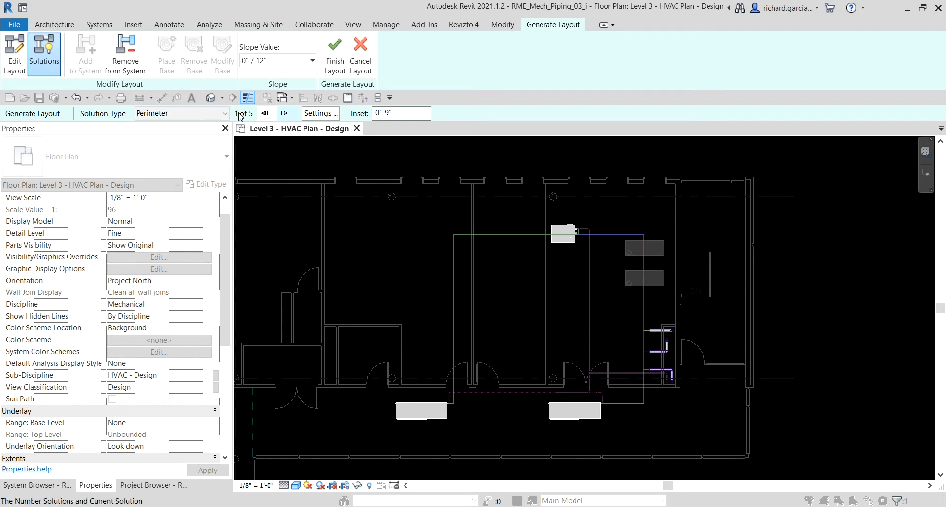
click(266, 61)
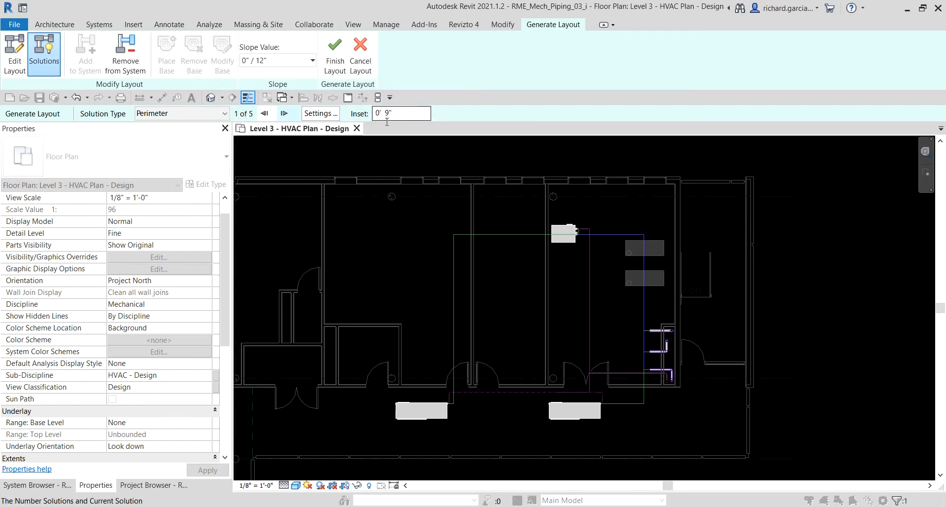
click(395, 113)
text(1 6)
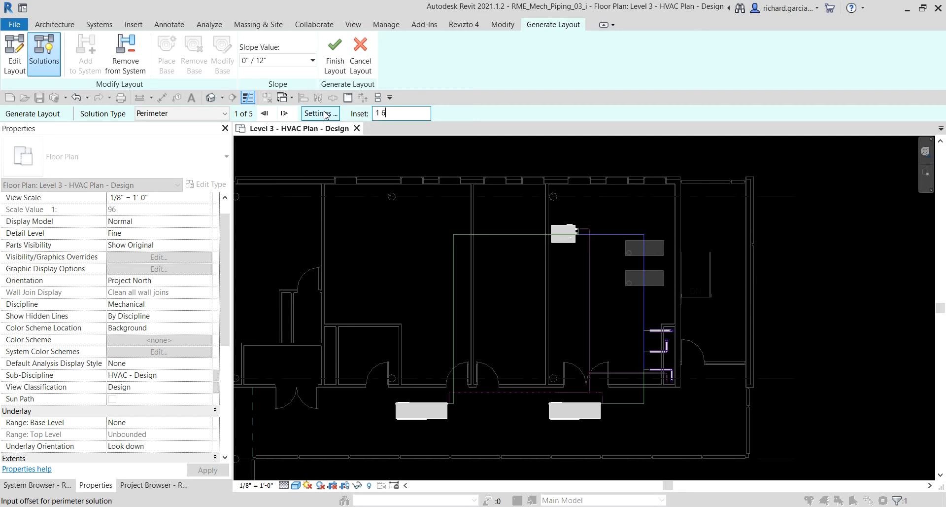
key(Return)
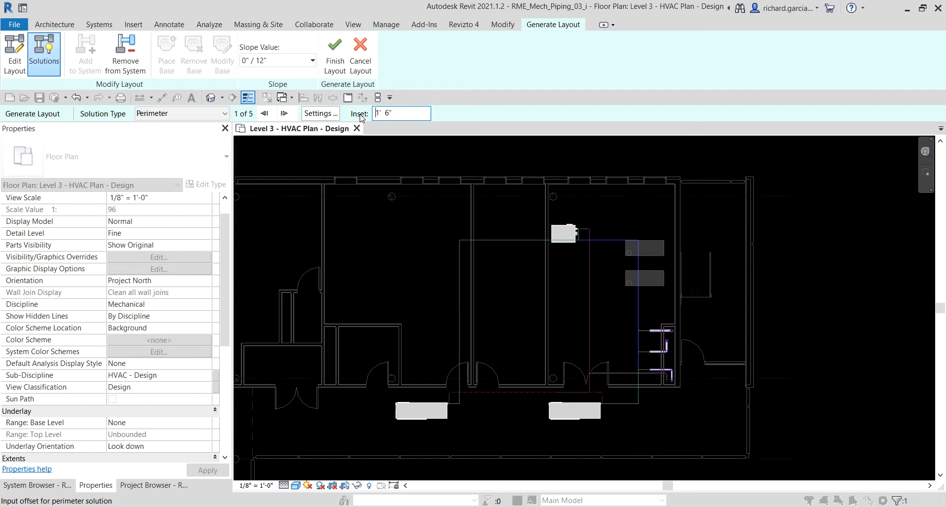
In the pipe conversion settings, set the main pipe offset to 9' 6".
click(319, 114)
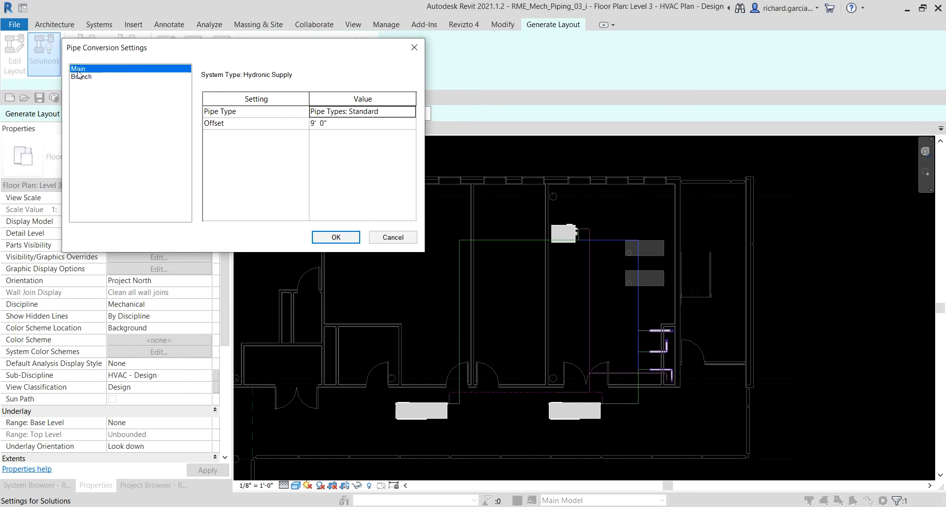
click(339, 126)
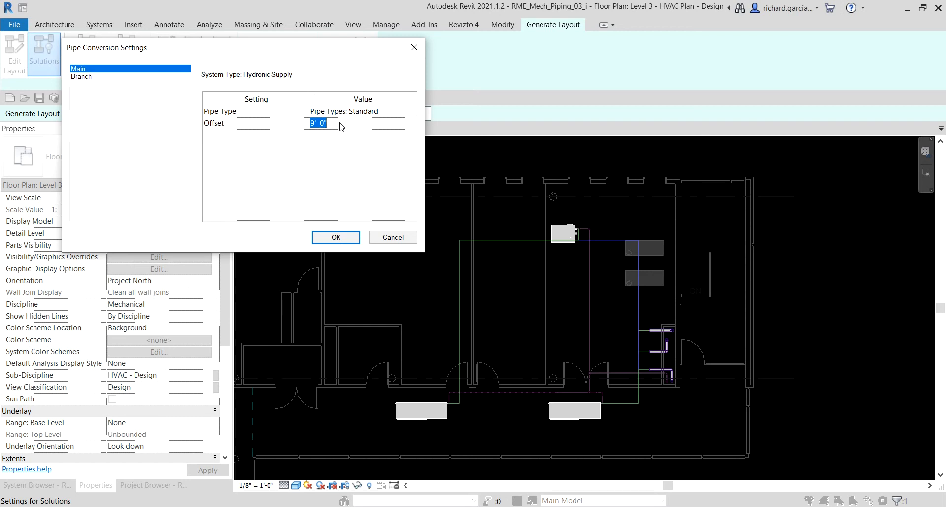
text(6 6)
key(Return)
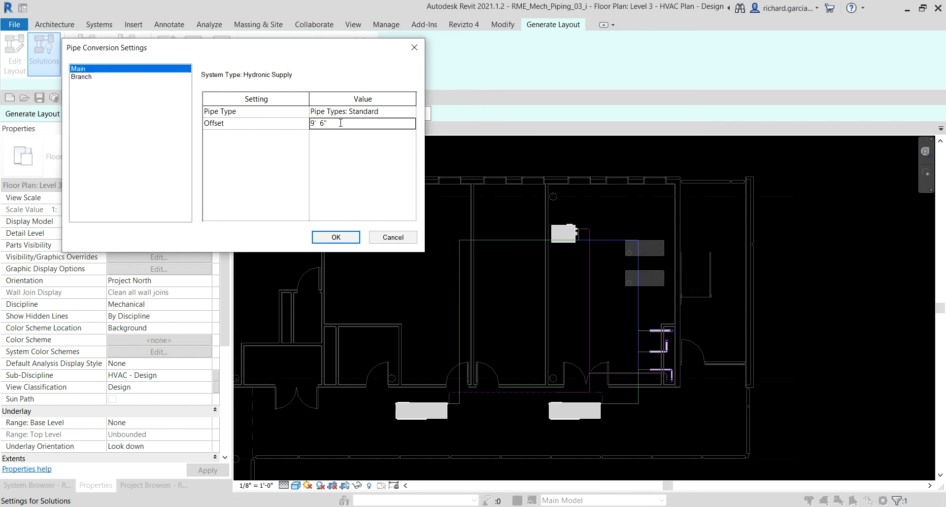
Set the branch pipe offset to 9' 6" and accept the pipe conversion settings.
click(93, 78)
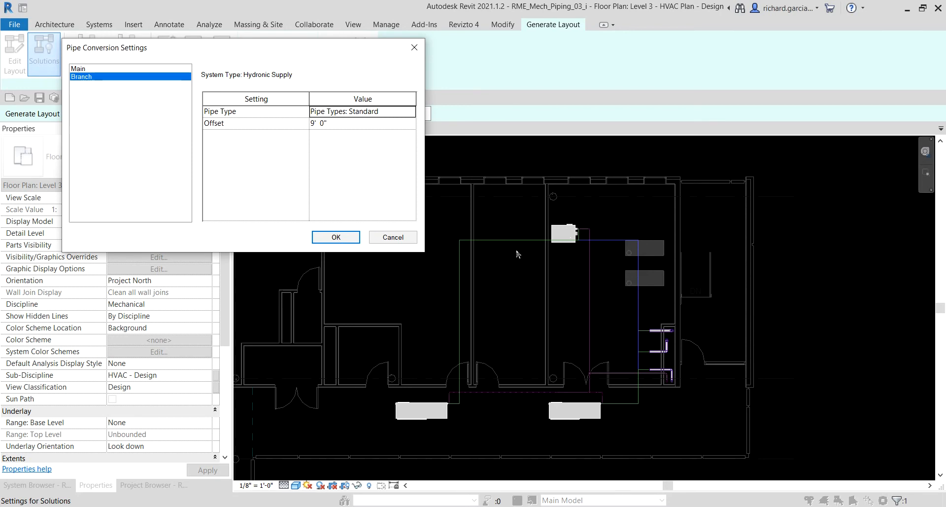
key(ctrl)
click(338, 122)
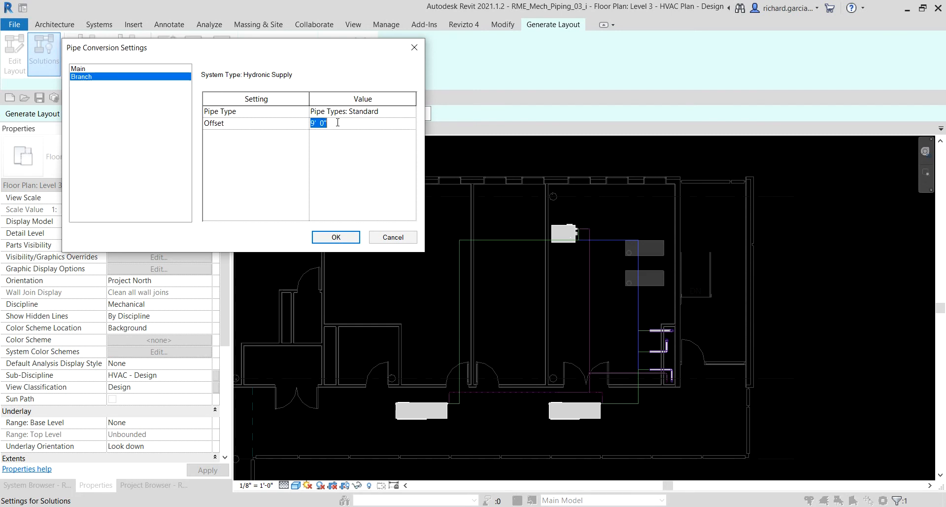
text(9' 6)
key(Return)
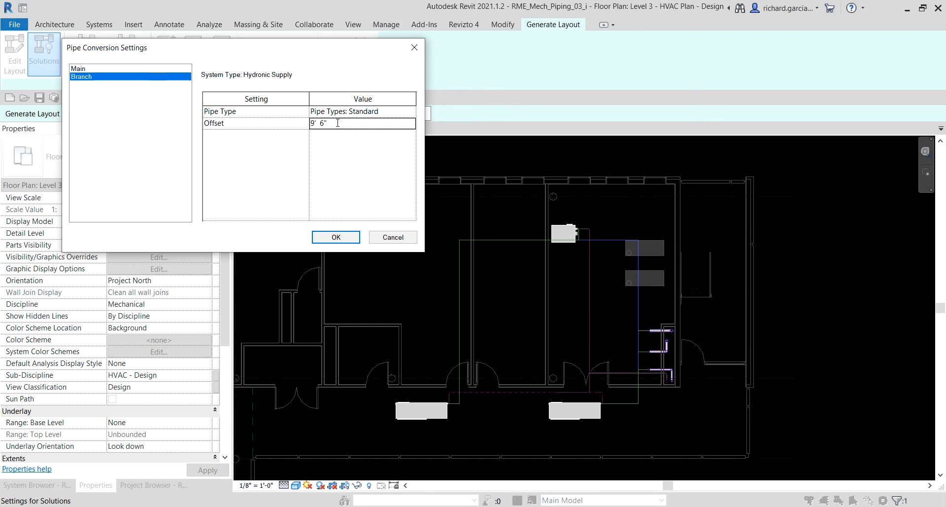
click(335, 237)
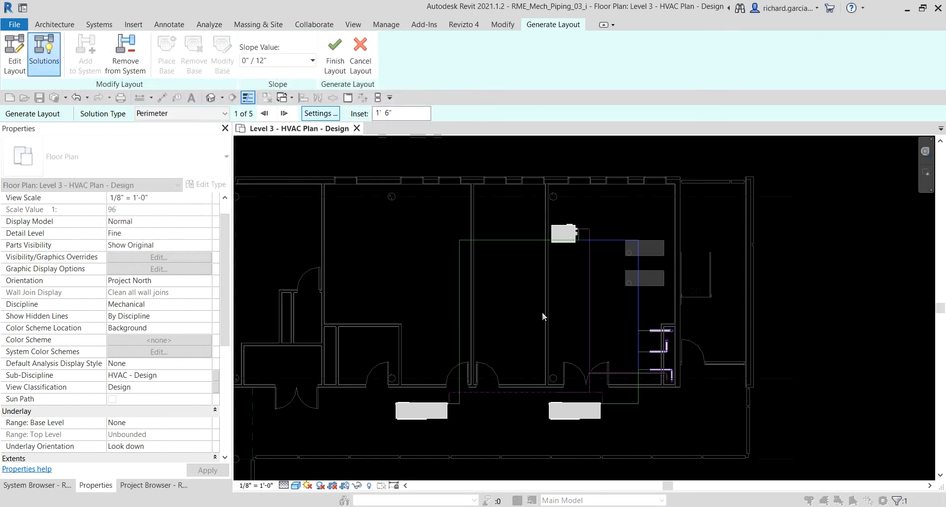
Remove the condensing boiler from the CHWS layout.
scroll(717, 382, up, 3)
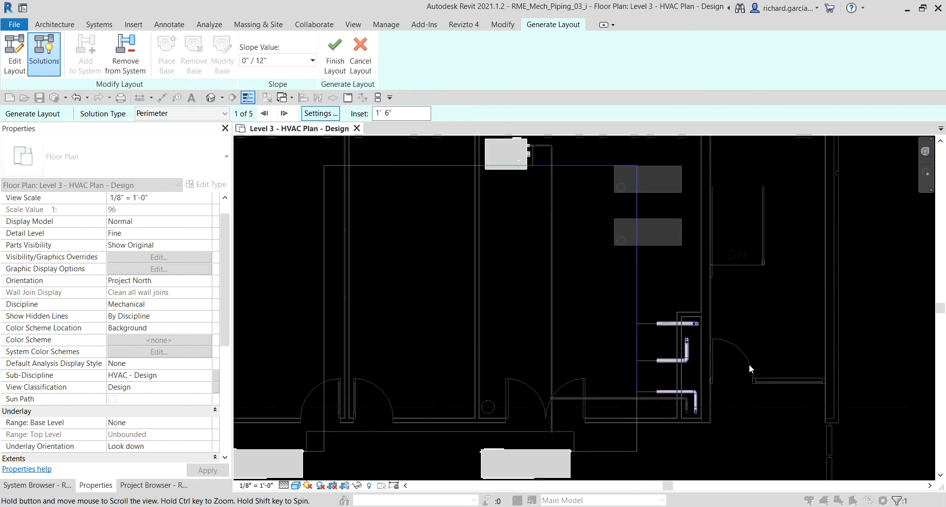
scroll(610, 303, down, 2)
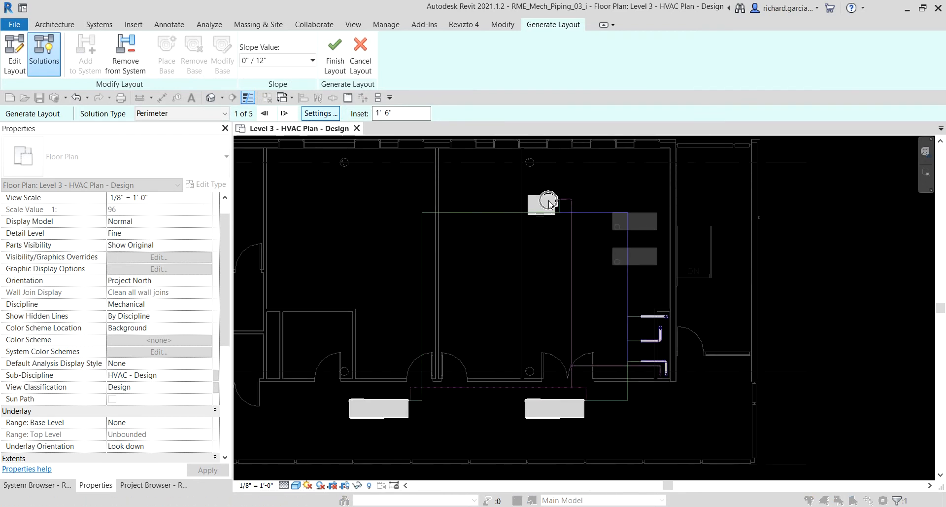
scroll(550, 203, up, 3)
middle_drag(550, 203, 563, 152)
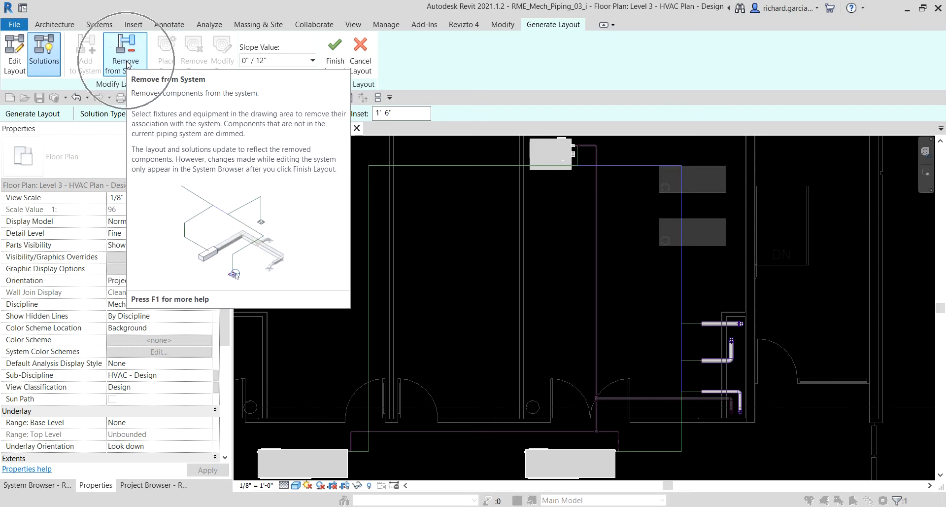
click(126, 63)
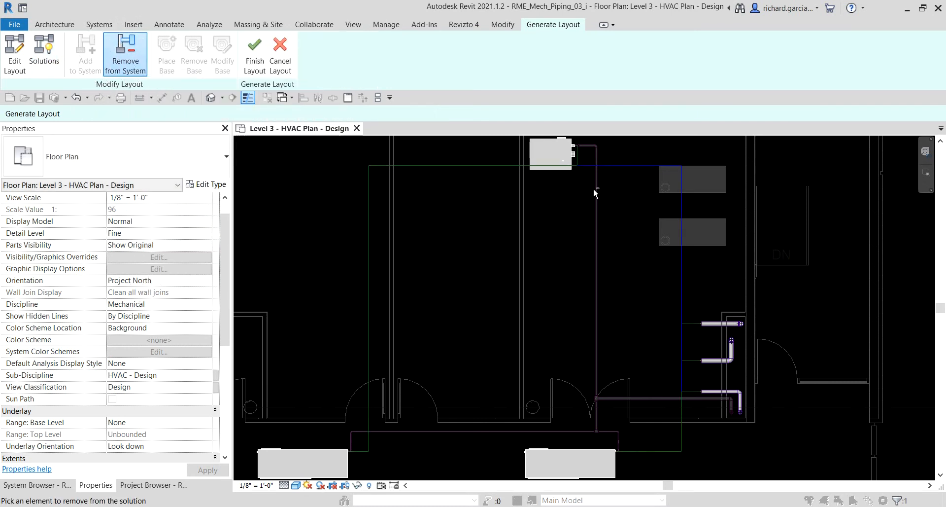
click(555, 173)
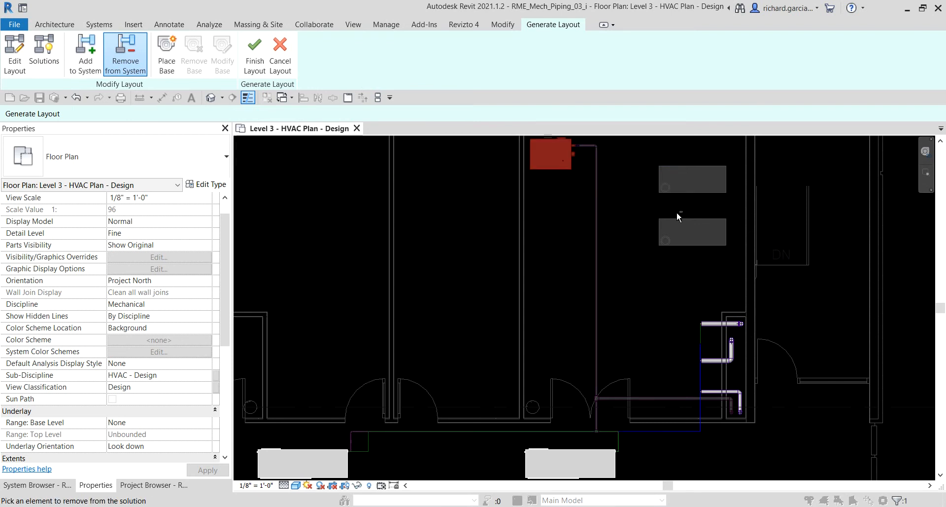
Remove the two northern CHWS pipes at the chase from the layout, keeping the southernmost one.
scroll(719, 444, up, 4)
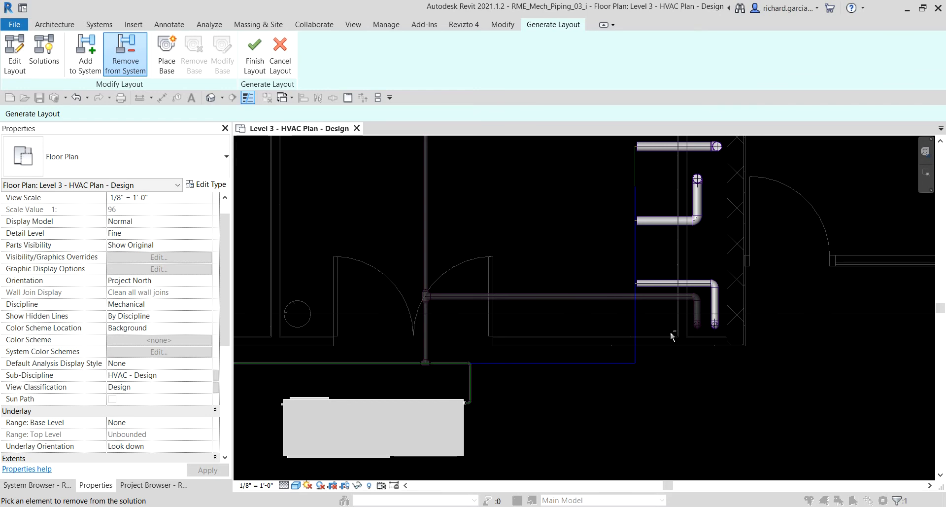
scroll(621, 182, up, 4)
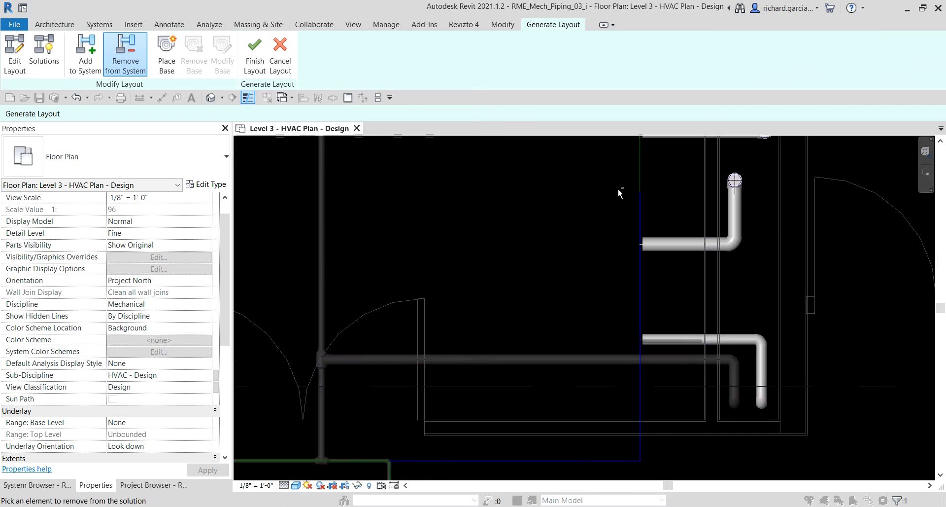
middle_drag(655, 180, 636, 232)
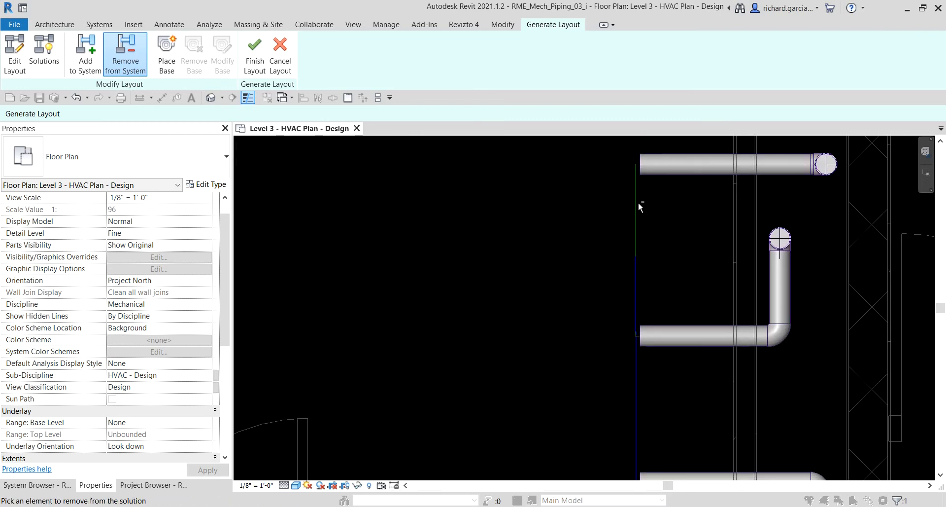
click(666, 173)
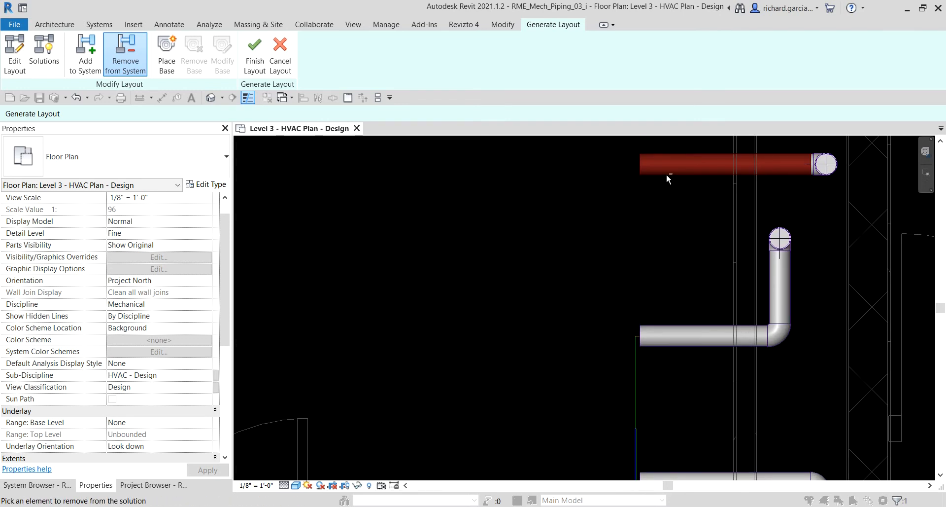
scroll(609, 250, down, 3)
click(638, 292)
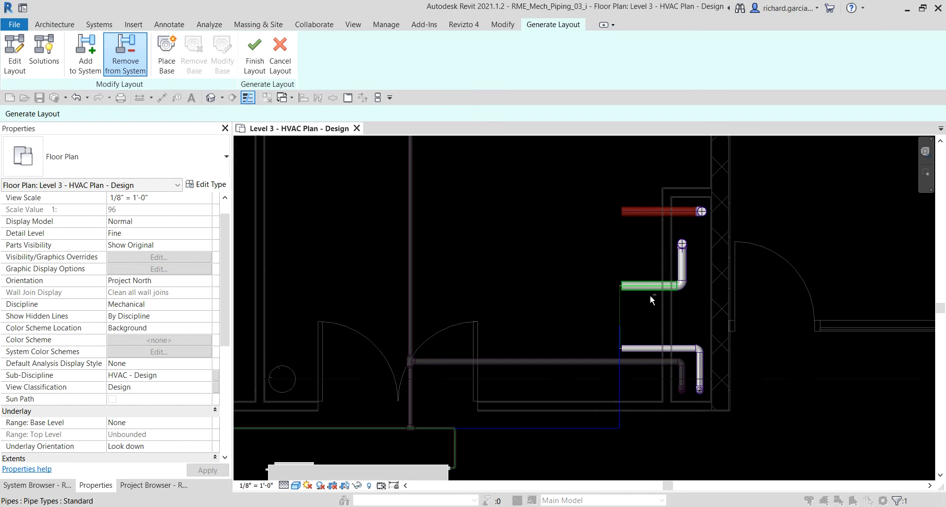
click(638, 289)
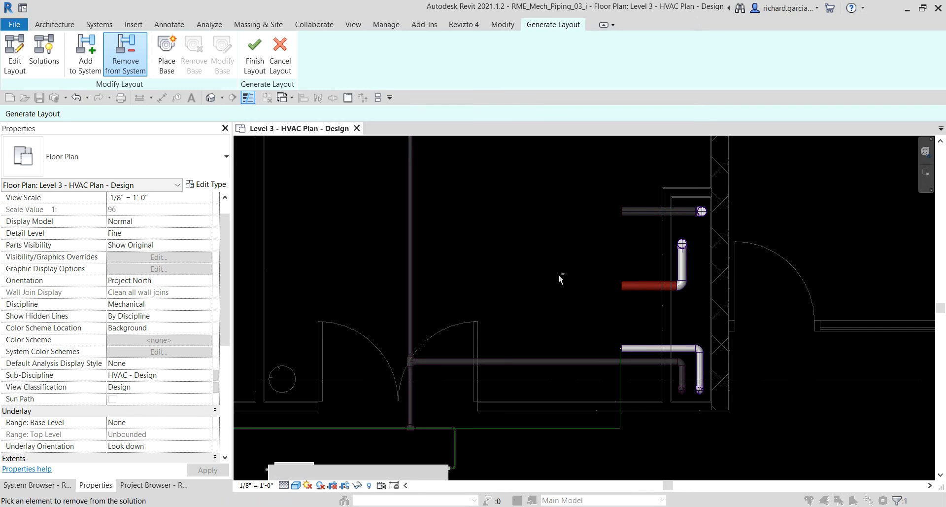
Edit the layout by moving the north-south route line at the remaining chase pipe west, close to the eastern heat pump's connection.
scroll(542, 267, down, 2)
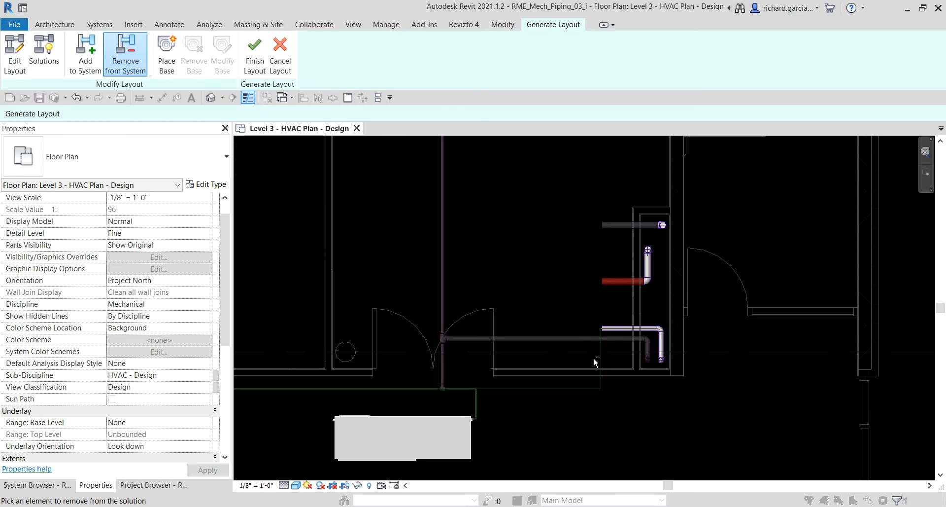
scroll(594, 357, up, 3)
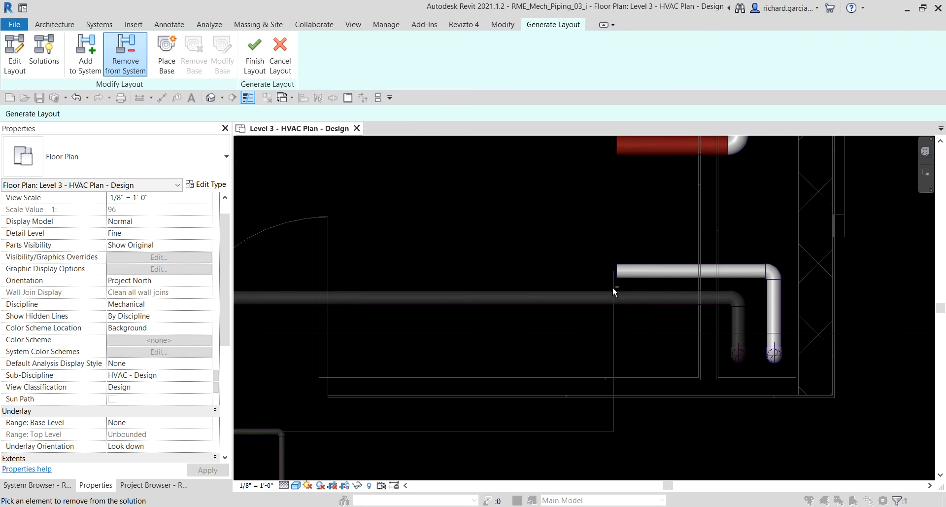
click(625, 275)
click(626, 277)
click(16, 59)
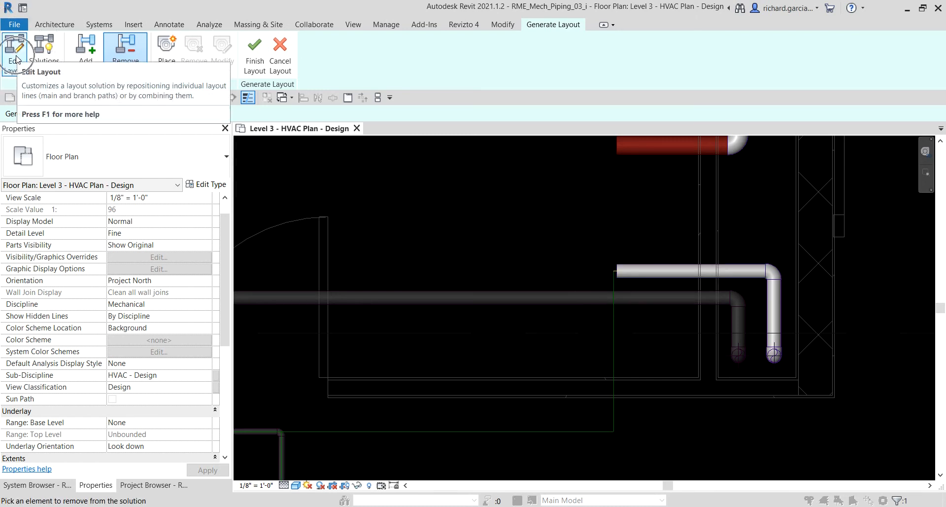
click(614, 314)
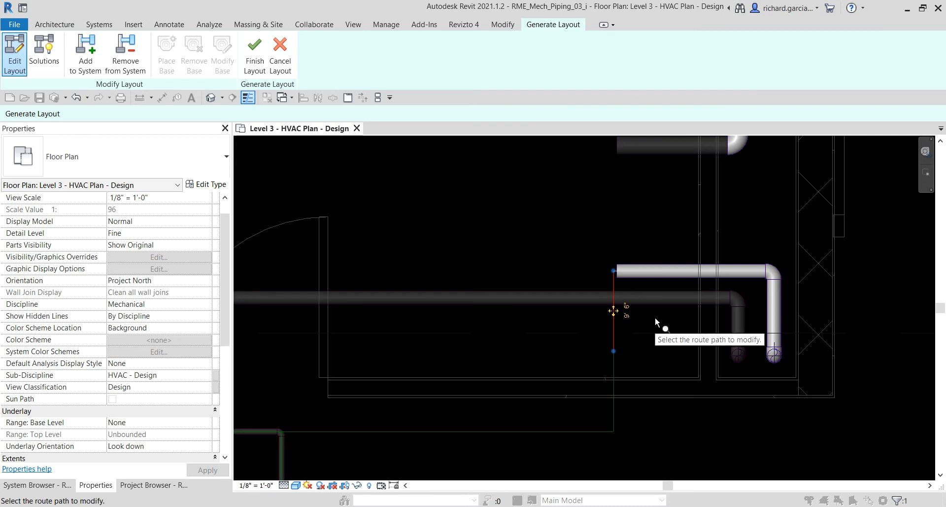
ctrl+click(616, 368)
middle_drag(702, 433, 787, 411)
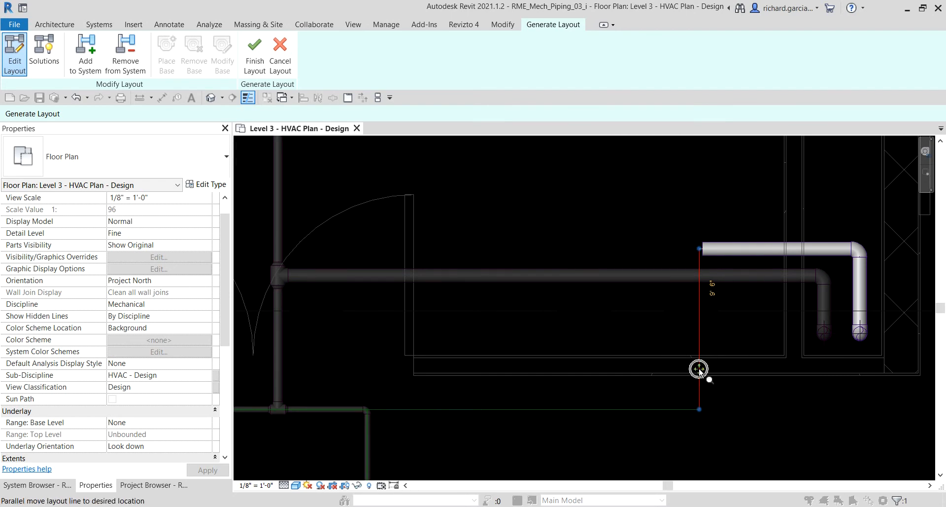
drag(699, 368, 435, 369)
middle_drag(678, 406, 731, 283)
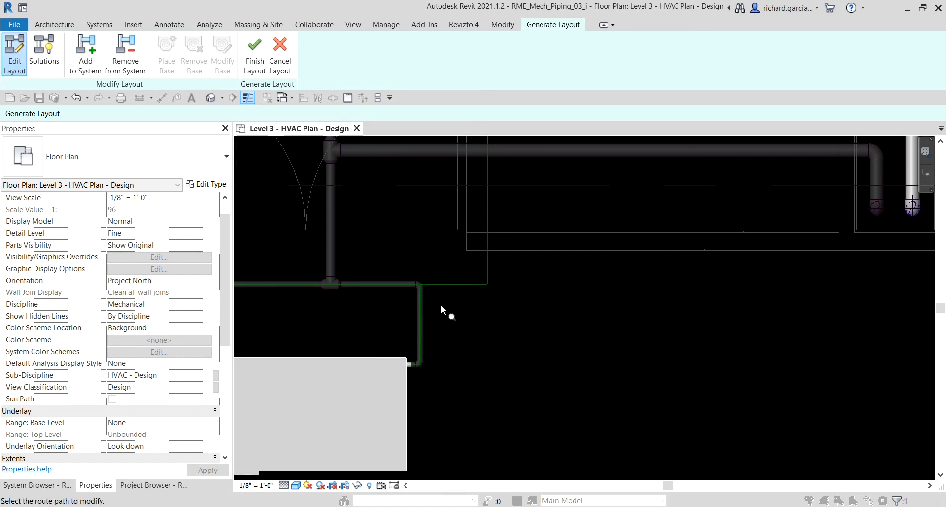
Move the north-south route line beside the eastern heat pump's connection farther east, in line with the chase run.
click(420, 321)
drag(420, 323, 487, 328)
scroll(641, 328, down, 5)
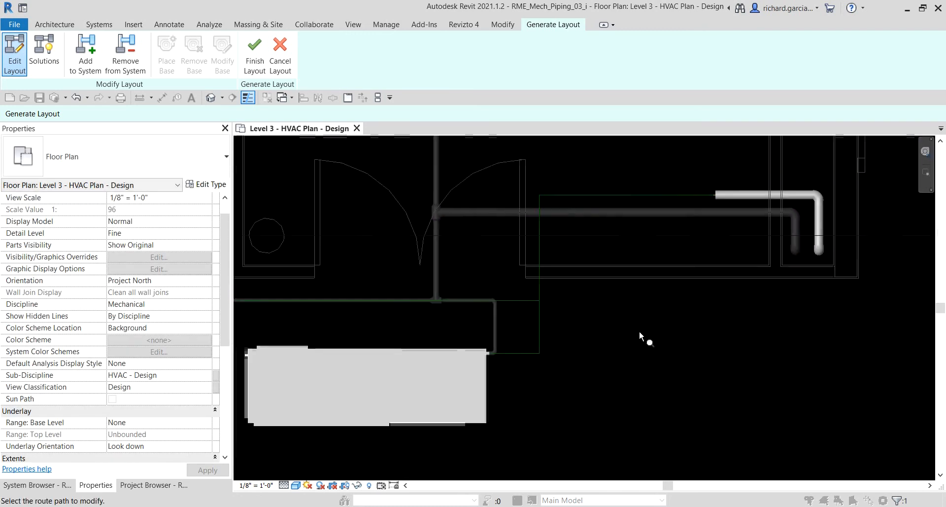
middle_drag(639, 328, 664, 338)
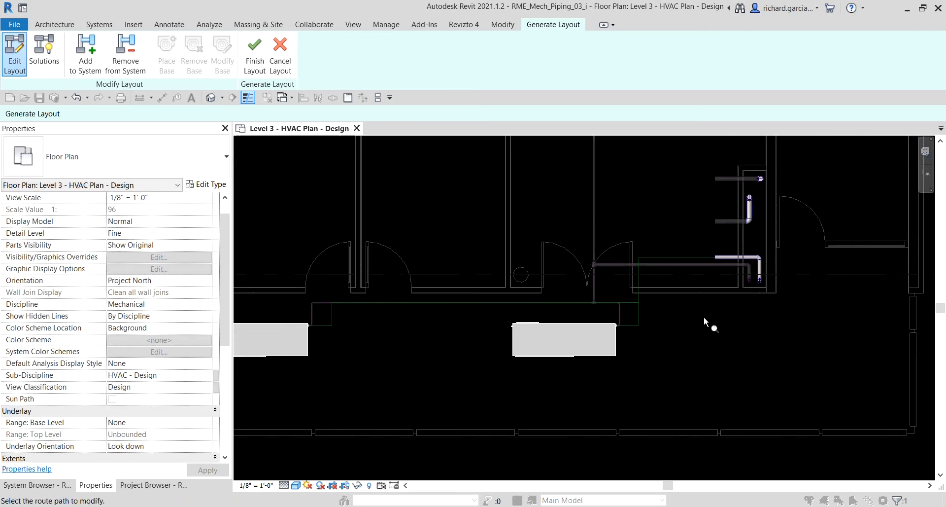
Finish the CHWS layout to create the pipes and dismiss the save reminder without saving.
click(257, 56)
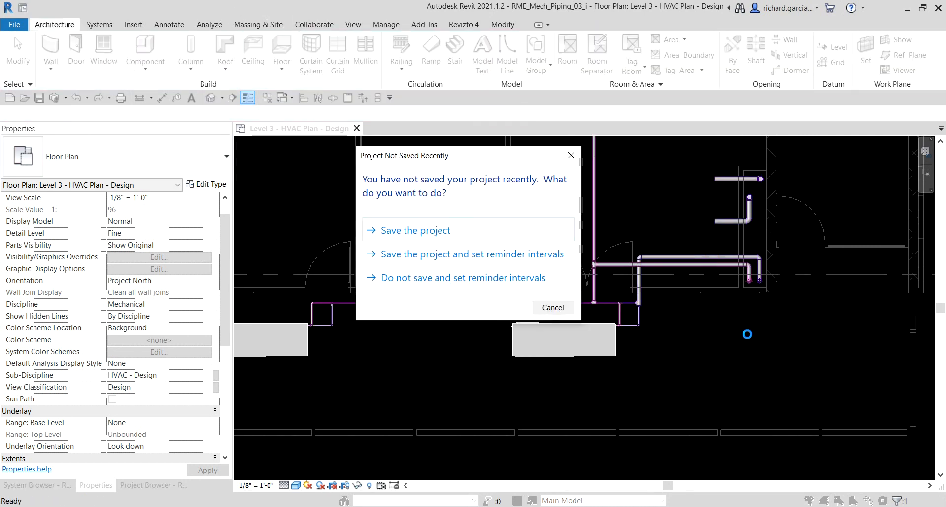
click(560, 311)
scroll(723, 319, down, 2)
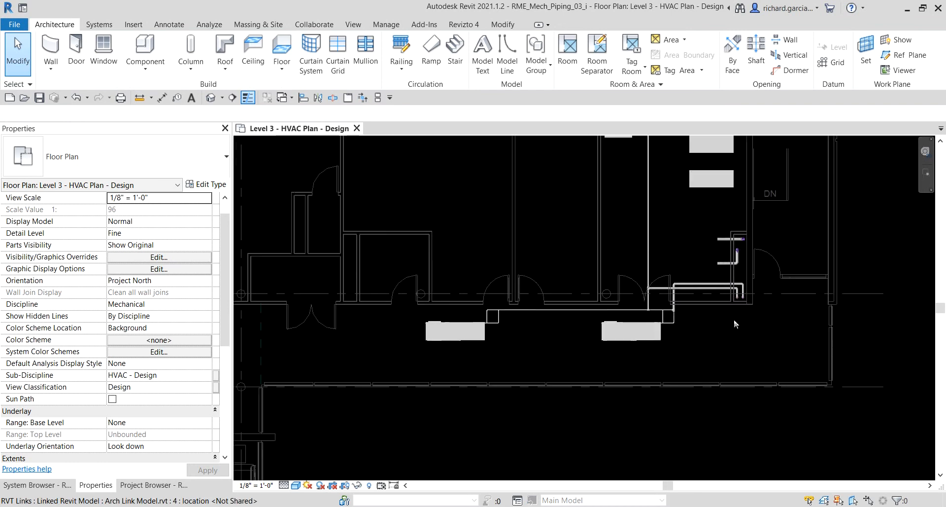
middle_drag(743, 334, 691, 431)
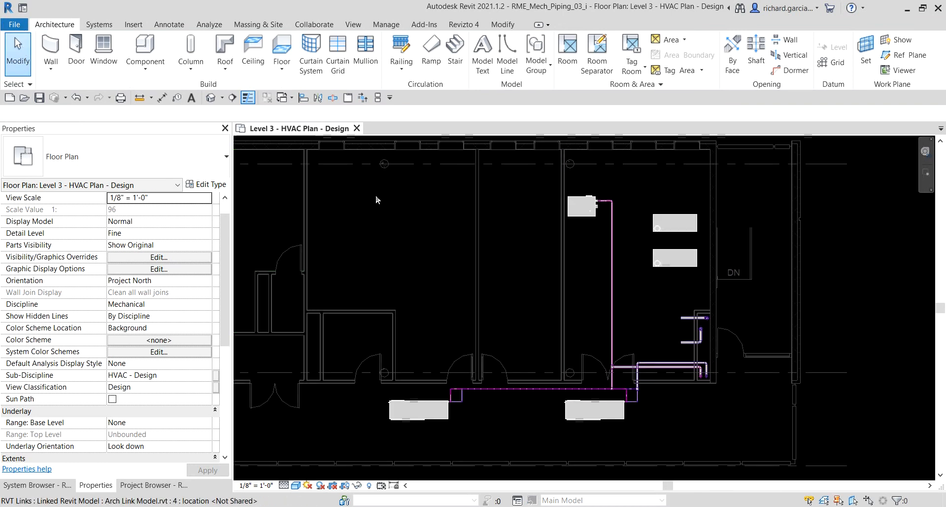
click(365, 184)
key(Escape)
scroll(488, 205, down, 2)
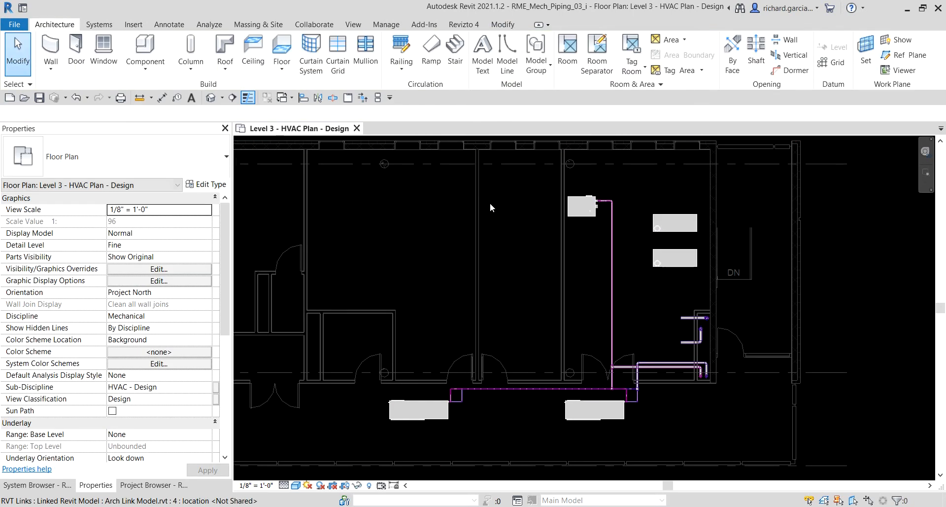
drag(404, 147, 431, 201)
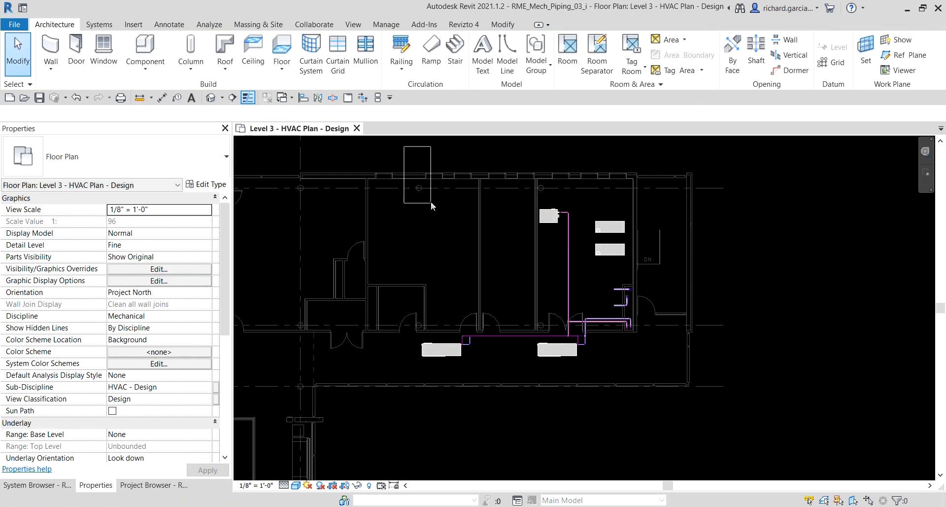
Select the whole connected CHWR pipe network from the boiler's vertical run and isolate it in 3D with Selection Box.
scroll(561, 297, up, 3)
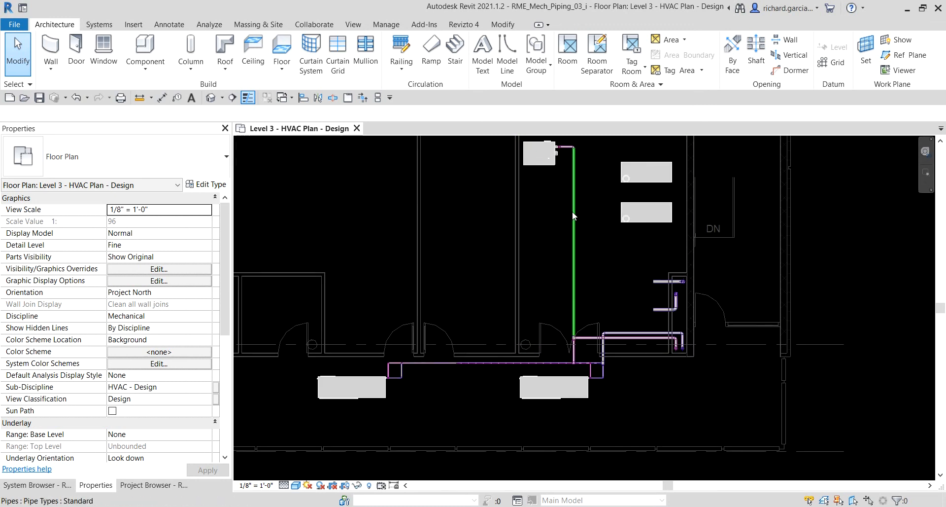
middle_drag(575, 229, 620, 245)
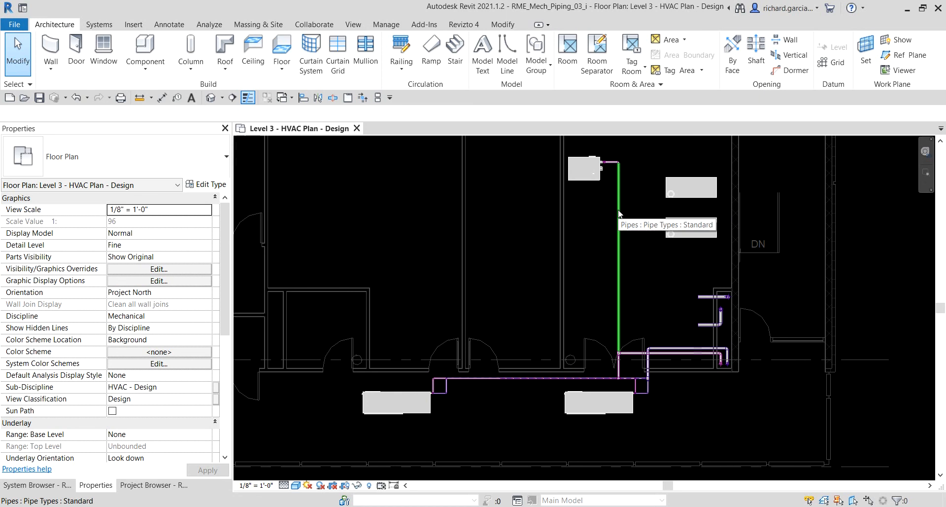
key(Tab)
key(Tab)
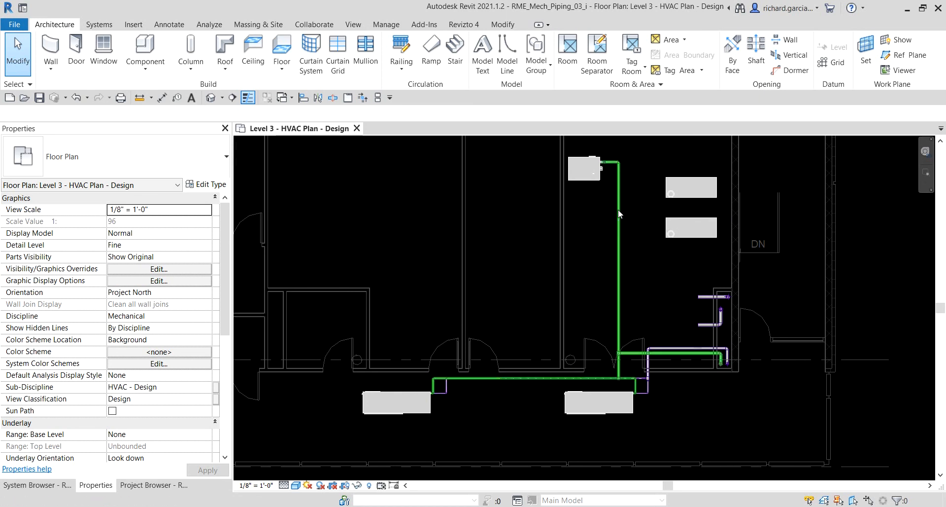
click(619, 213)
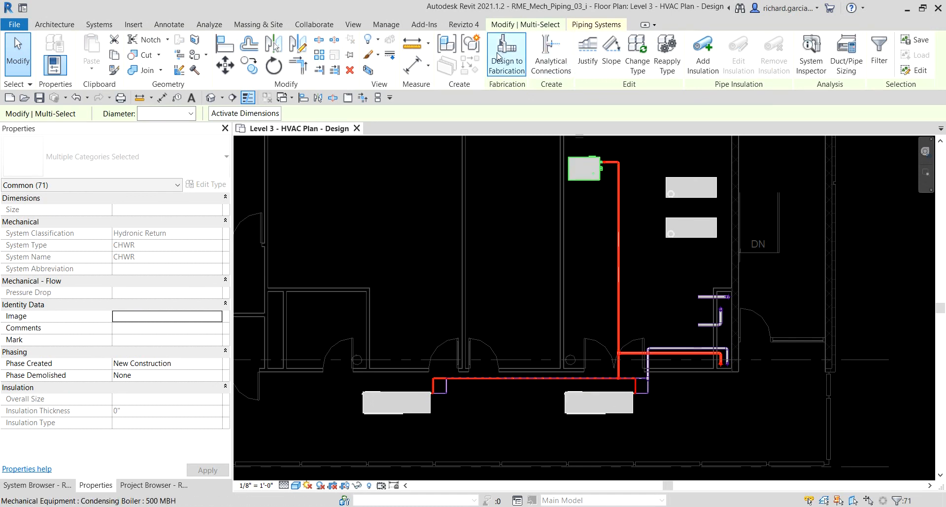
click(368, 70)
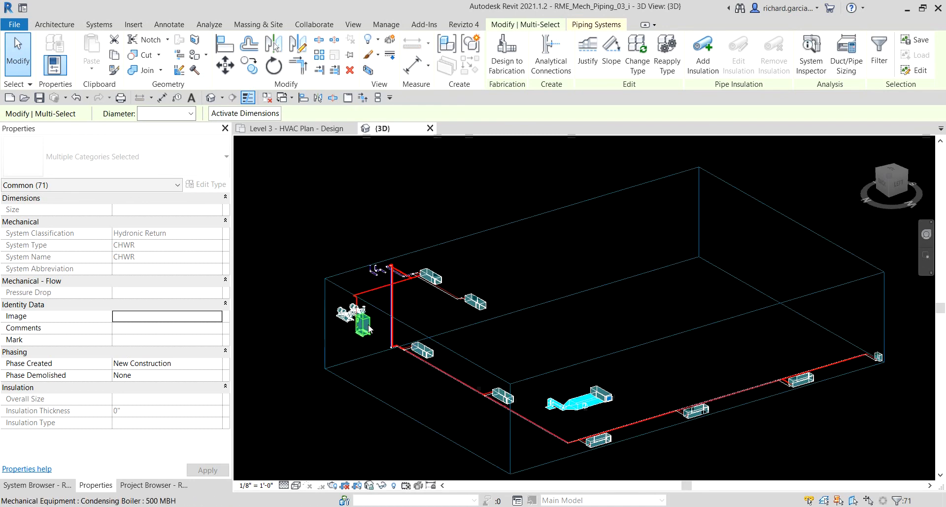
Clear the selection and set the 3D view's visual style to Shaded.
scroll(426, 321, up, 3)
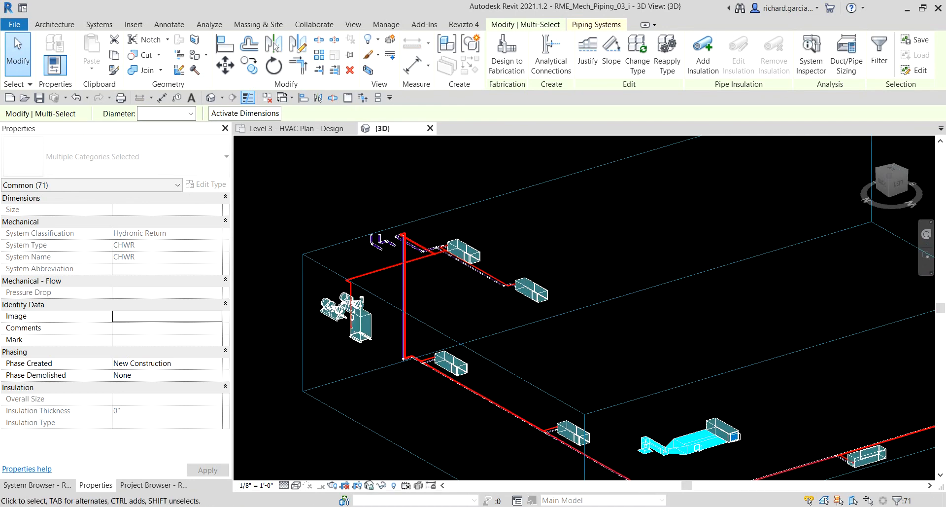
click(18, 55)
scroll(526, 327, up, 5)
middle_drag(526, 327, 578, 241)
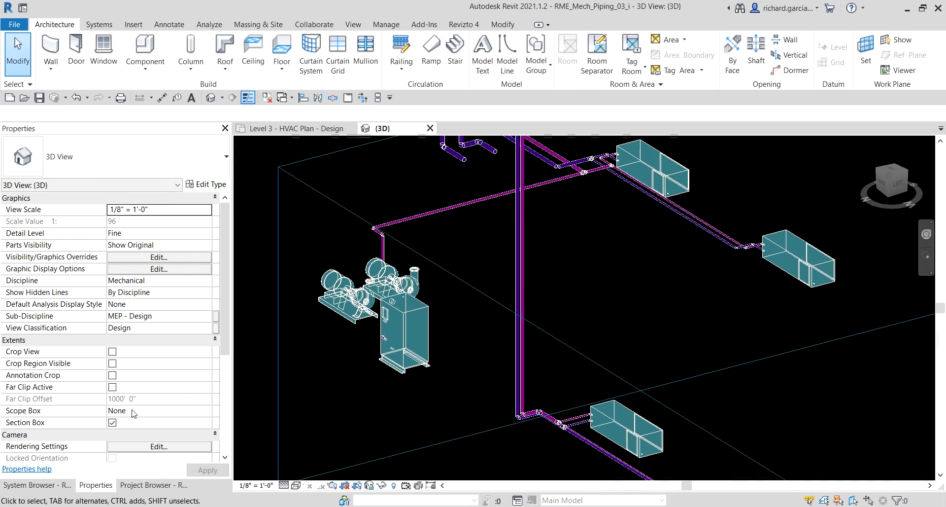
click(297, 485)
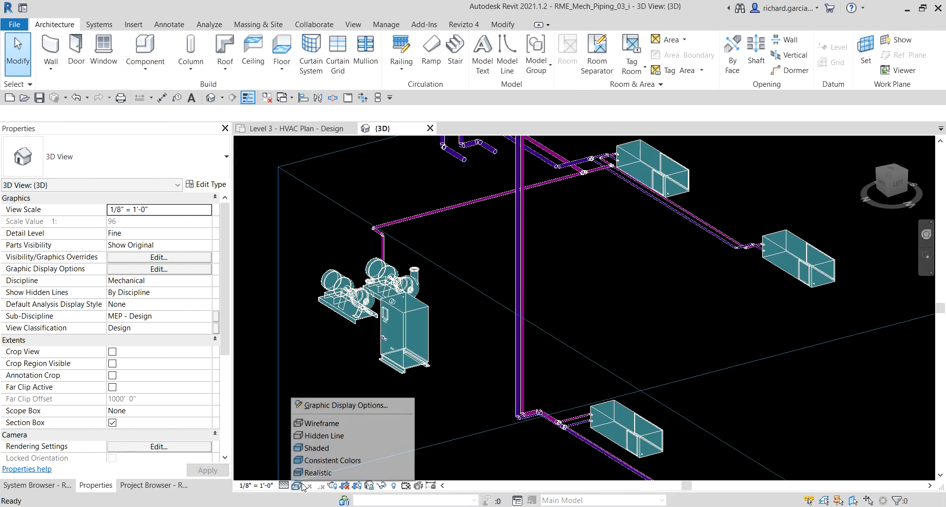
click(312, 449)
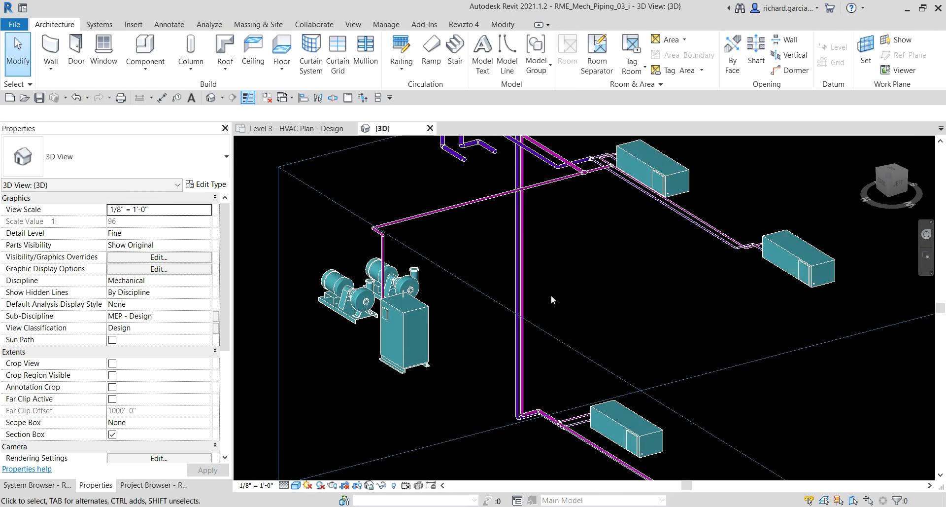
Examine the supply and return mains in 3D, from the boiler and riser along the lower-level units to the last one.
scroll(551, 297, down, 2)
middle_drag(636, 313, 528, 289)
scroll(477, 270, down, 3)
mouse_move(716, 354)
shift+middle_down()
mouse_move(598, 340)
mouse_move(560, 309)
mouse_move(537, 326)
mouse_move(552, 370)
shift+middle_up()
scroll(552, 372, up, 3)
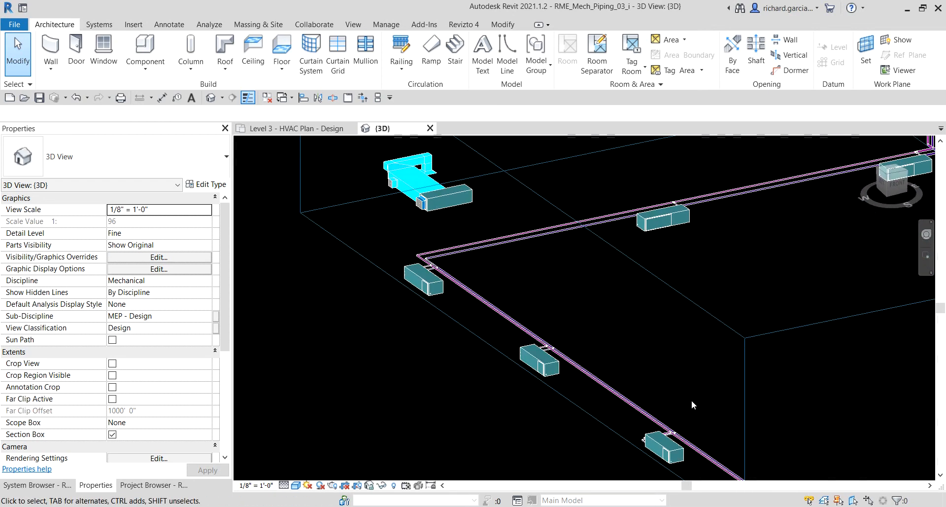
middle_drag(706, 435, 649, 354)
scroll(649, 355, up, 1)
scroll(749, 420, down, 4)
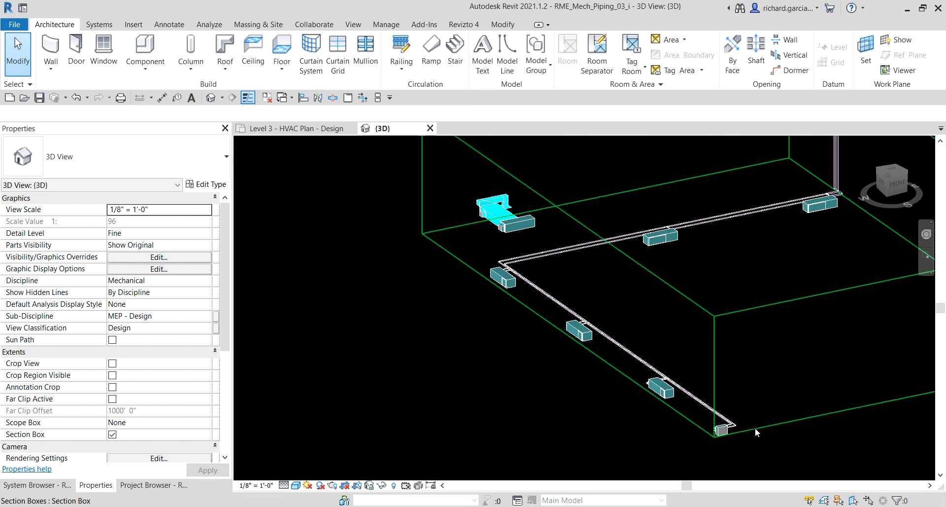
Extend the section box so that it encloses the entire unit at the end of the piping run and its ductwork.
click(755, 428)
scroll(810, 381, down, 1)
drag(877, 350, 862, 402)
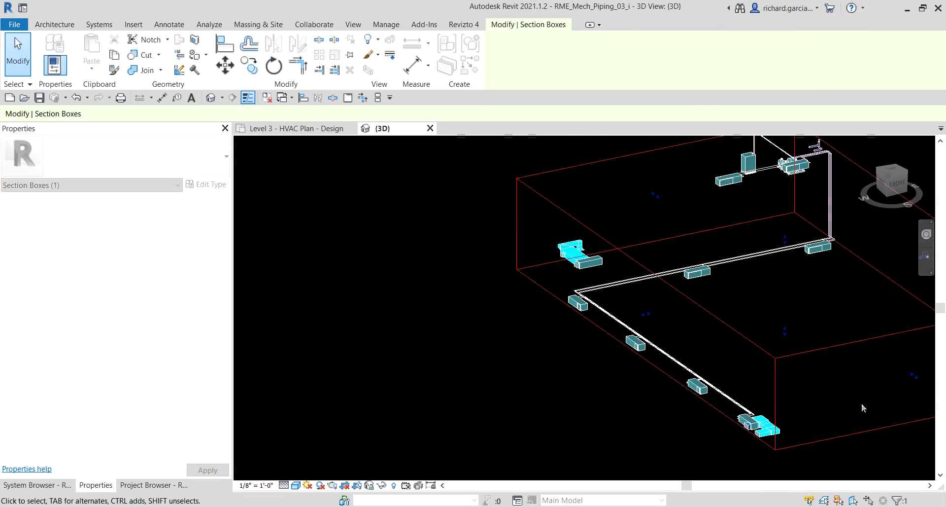
Inspect the Level 1 branch connections at one heat pump, selecting the CHWR pipe tee.
scroll(862, 401, up, 2)
scroll(705, 385, up, 2)
scroll(625, 309, up, 2)
scroll(625, 311, up, 1)
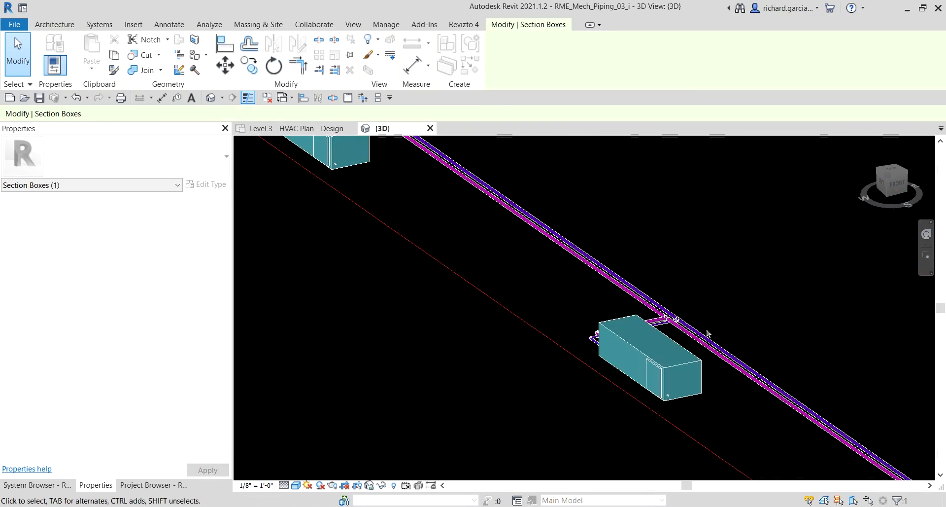
scroll(663, 316, up, 3)
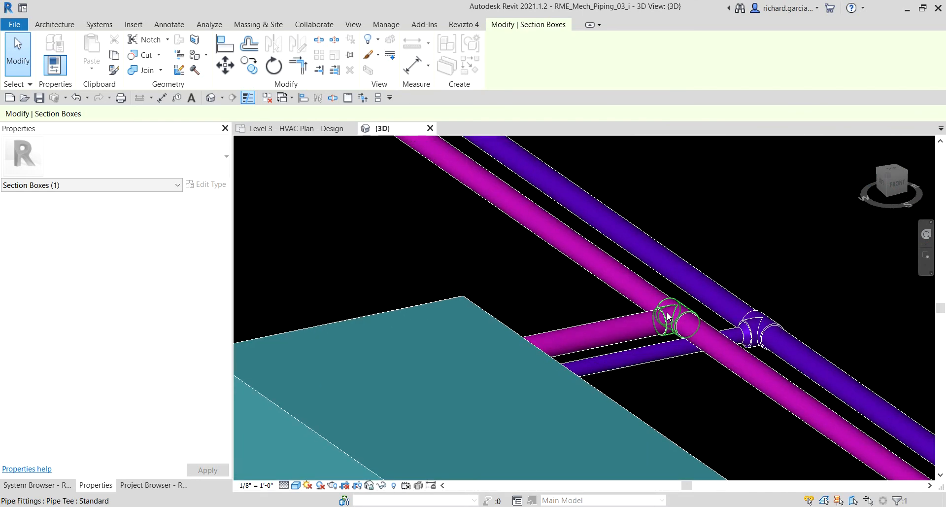
click(673, 312)
shift+middle_drag(769, 381, 855, 405)
scroll(611, 313, down, 4)
scroll(548, 264, down, 2)
middle_drag(503, 226, 700, 430)
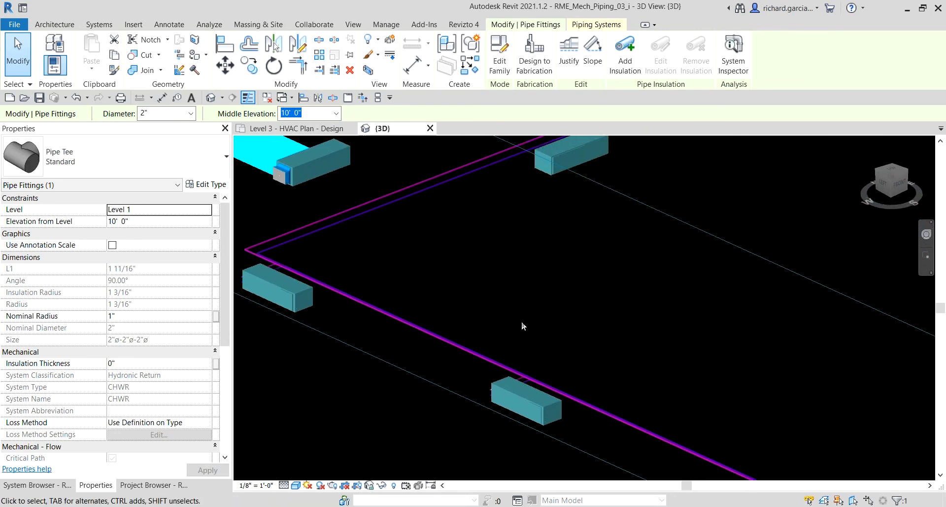
Follow the supply and return mains past the Level 1 heat pumps and up the riser to the Level 3 chase connections.
middle_drag(465, 306, 586, 449)
middle_drag(778, 303, 514, 422)
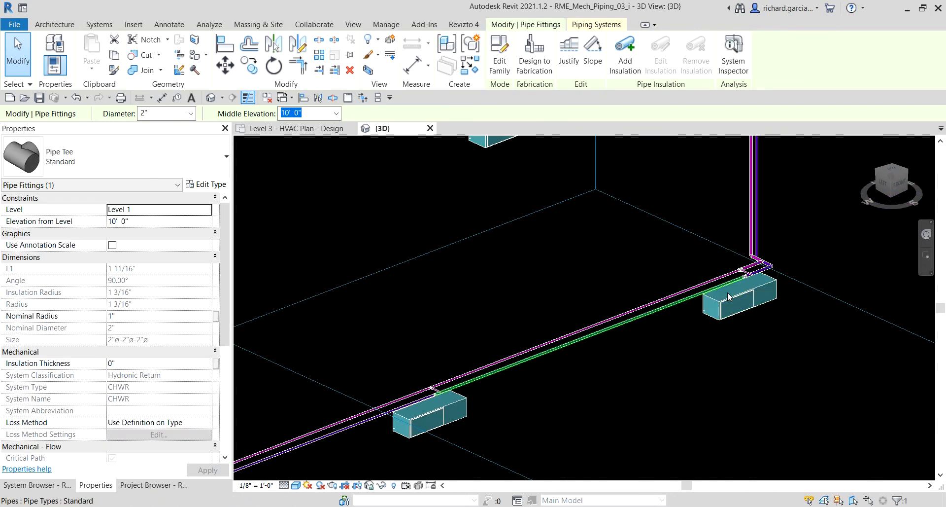
scroll(742, 272, up, 2)
middle_drag(743, 272, 690, 361)
scroll(718, 348, up, 3)
scroll(764, 364, down, 2)
middle_drag(732, 166, 713, 464)
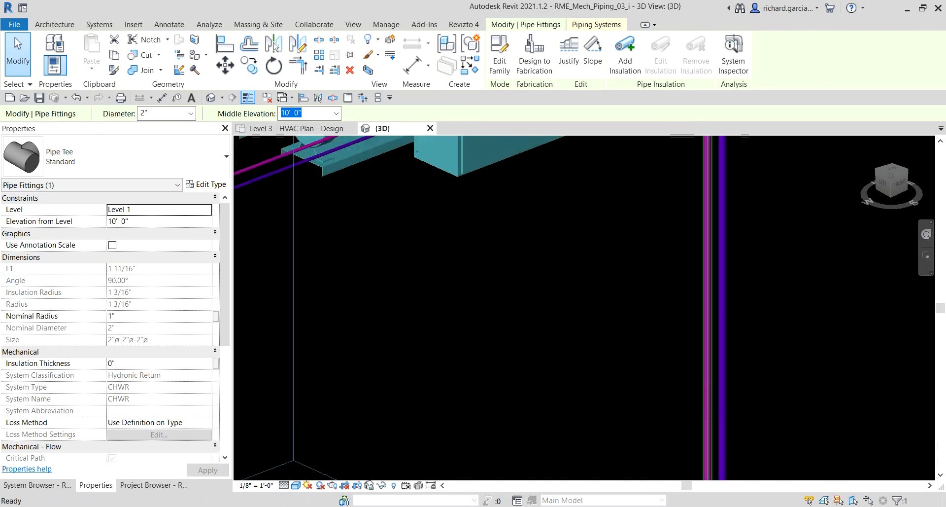
scroll(741, 296, down, 3)
middle_drag(733, 232, 733, 312)
scroll(691, 220, up, 3)
middle_drag(617, 294, 811, 268)
shift+middle_drag(667, 275, 932, 320)
Tile the Level 3 HVAC plan beside the 3D view, clear the selection, and frame the Level 3 piping in both.
click(326, 132)
key(w)
key(t)
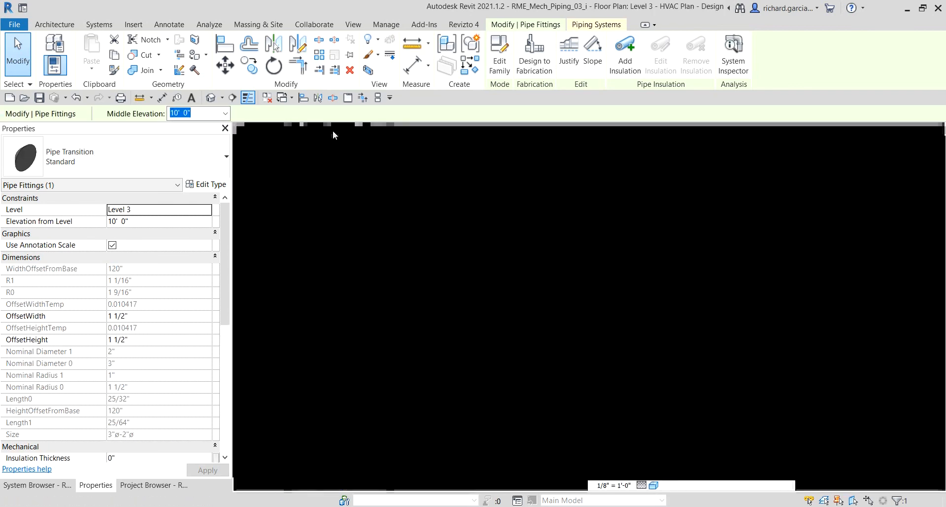
scroll(422, 312, down, 3)
middle_drag(473, 305, 394, 283)
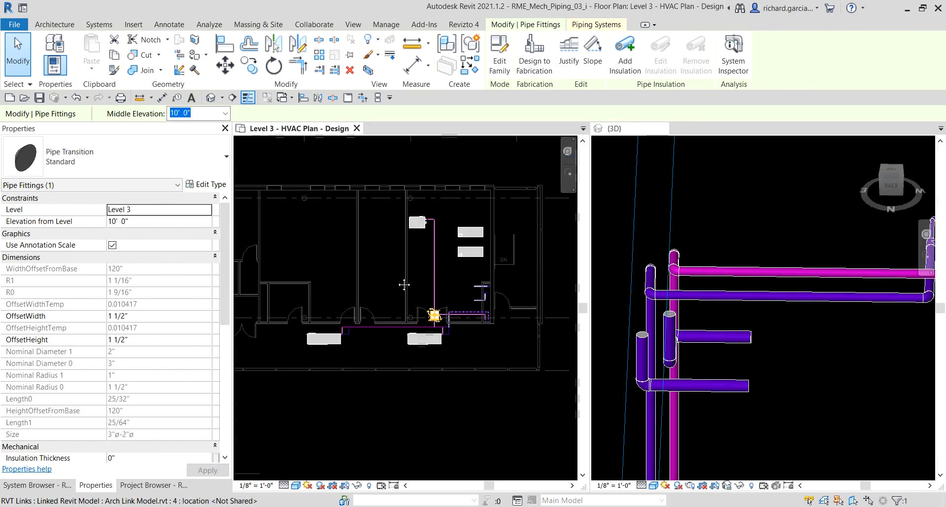
click(454, 156)
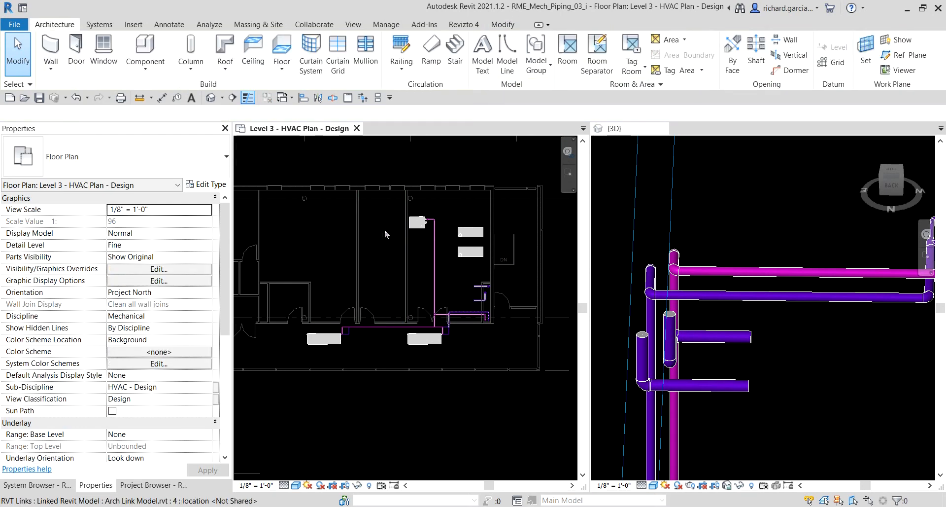
scroll(417, 271, up, 2)
scroll(780, 316, down, 2)
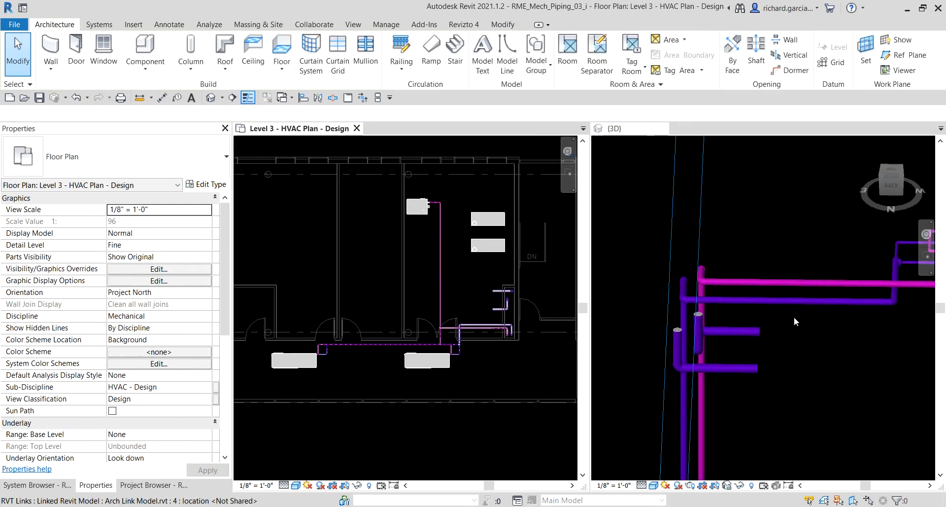
shift+middle_drag(732, 291, 794, 273)
scroll(781, 320, down, 3)
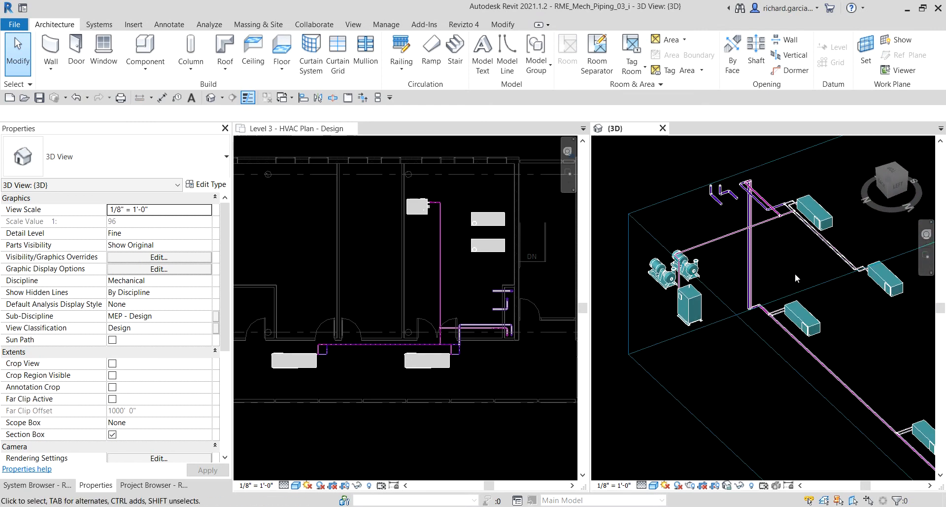
scroll(781, 258, up, 1)
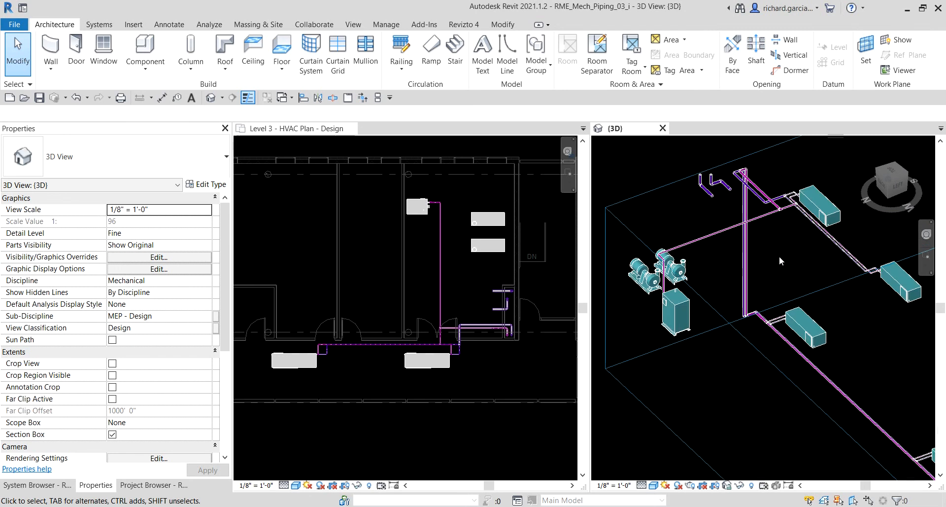